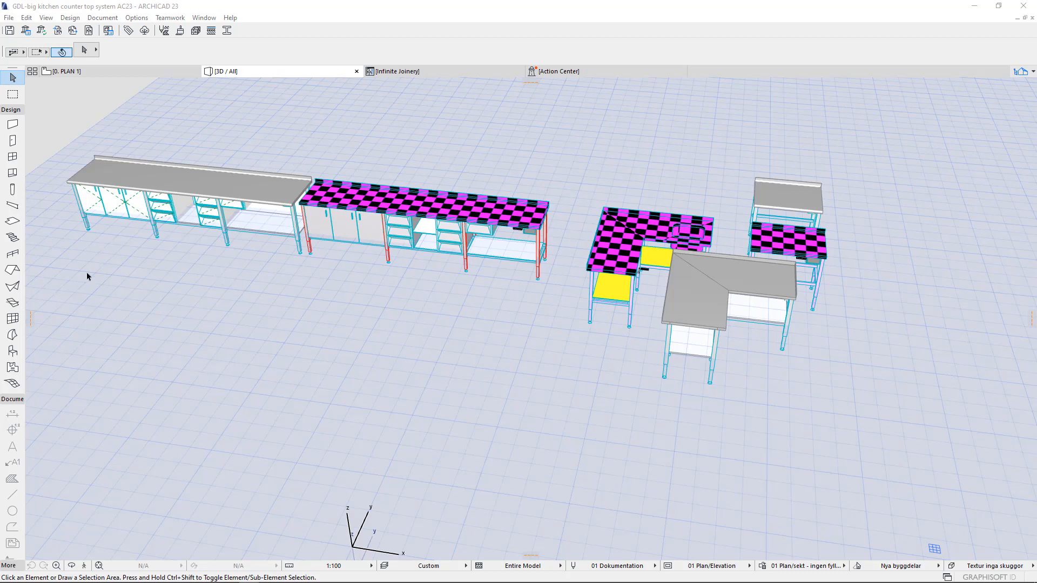
- Open the settings of the long grey-topped counter and show its Components page with the Functions section collapsed
click(139, 194)
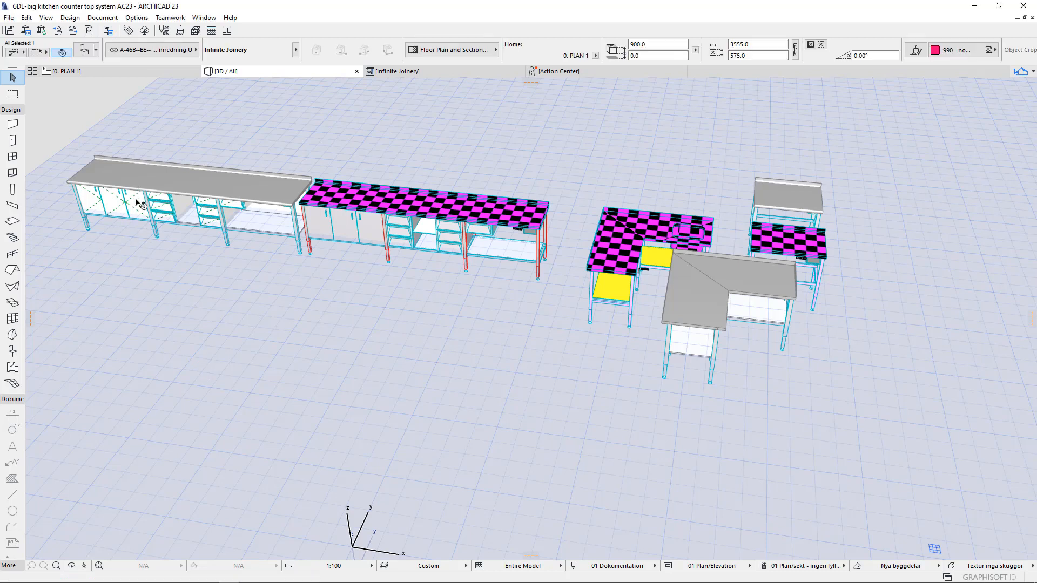
click(139, 192)
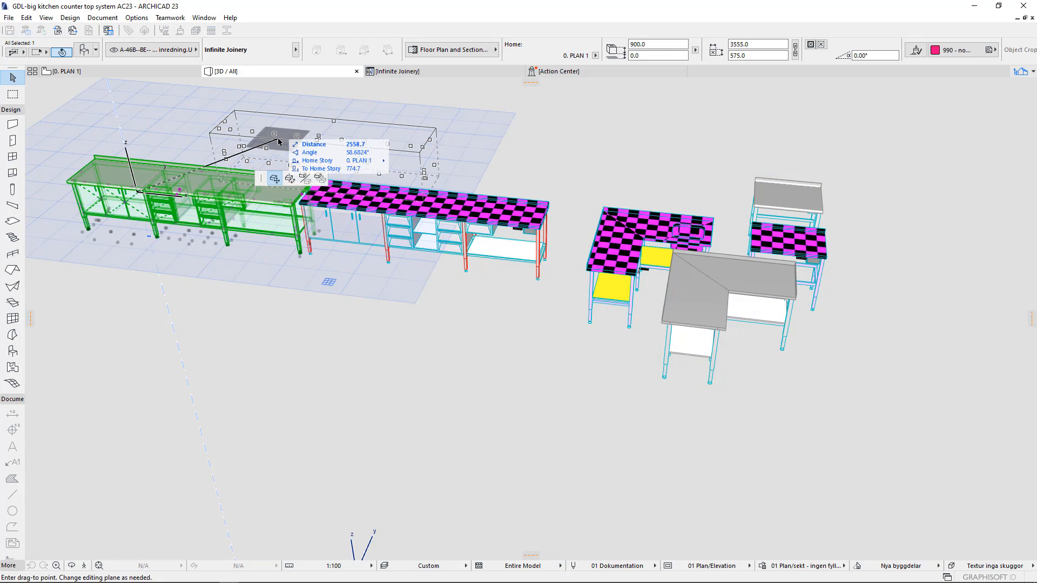
key(Escape)
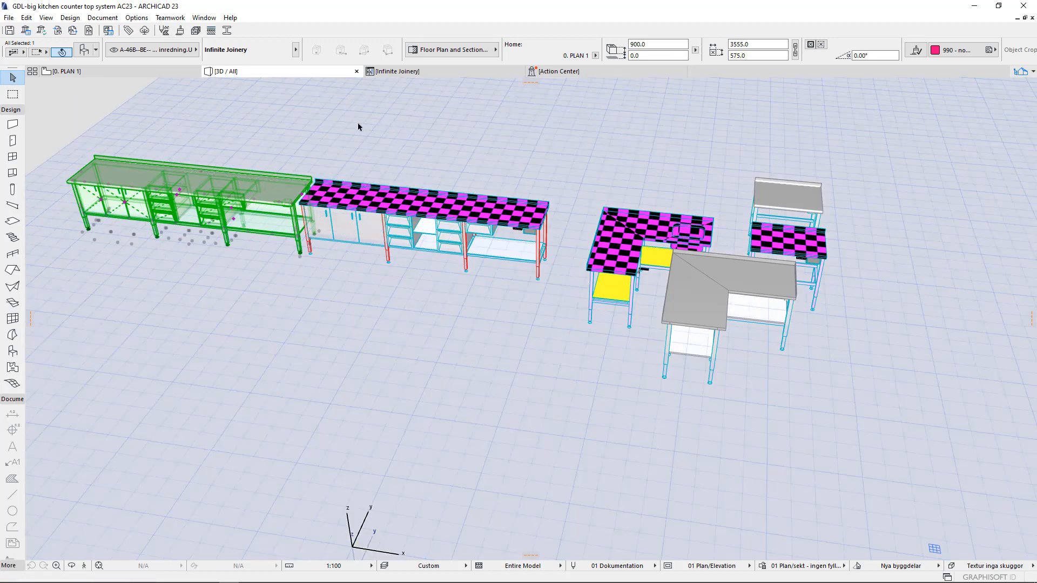
key(ctrl+t)
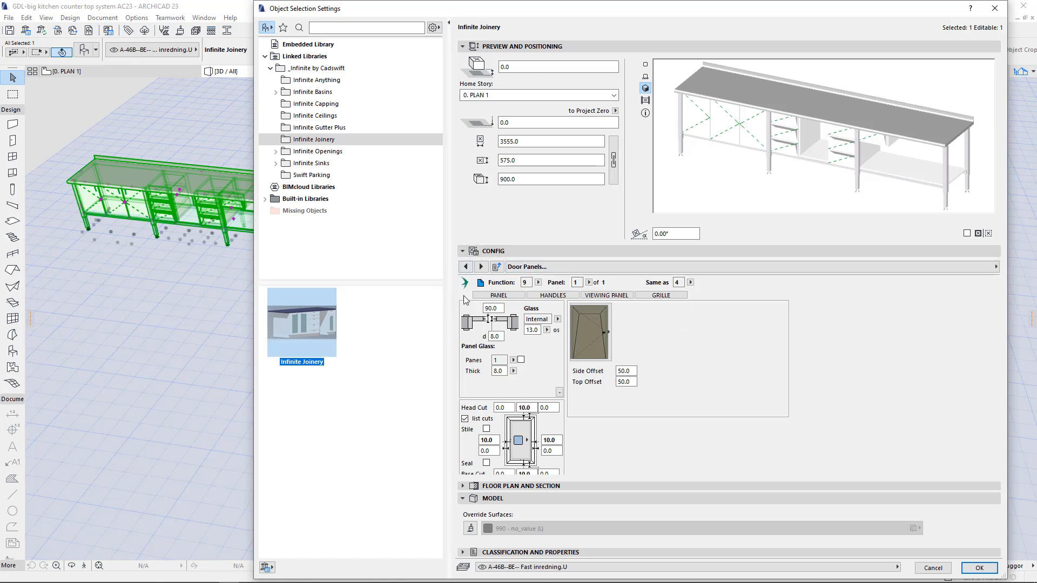
click(481, 283)
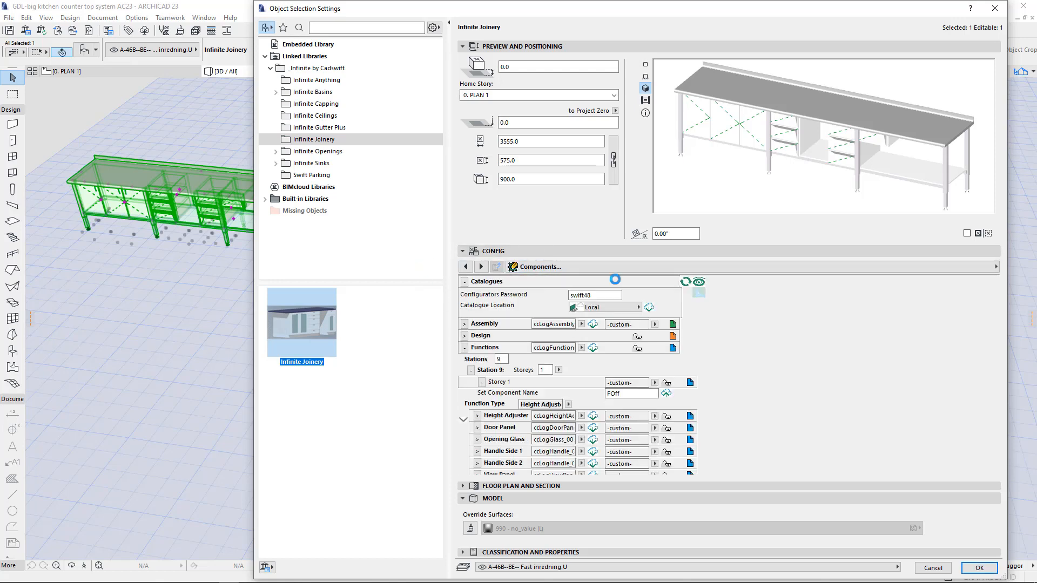
click(464, 348)
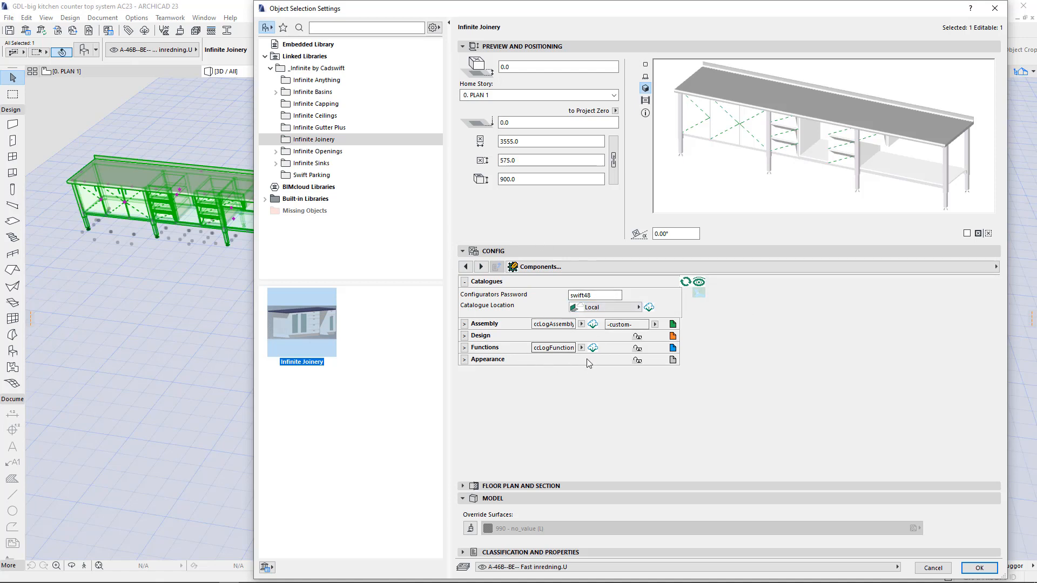
- Review the available configuration pages, including the Design group, and compare the Components page with Component Catalogues & Assemblies
click(568, 267)
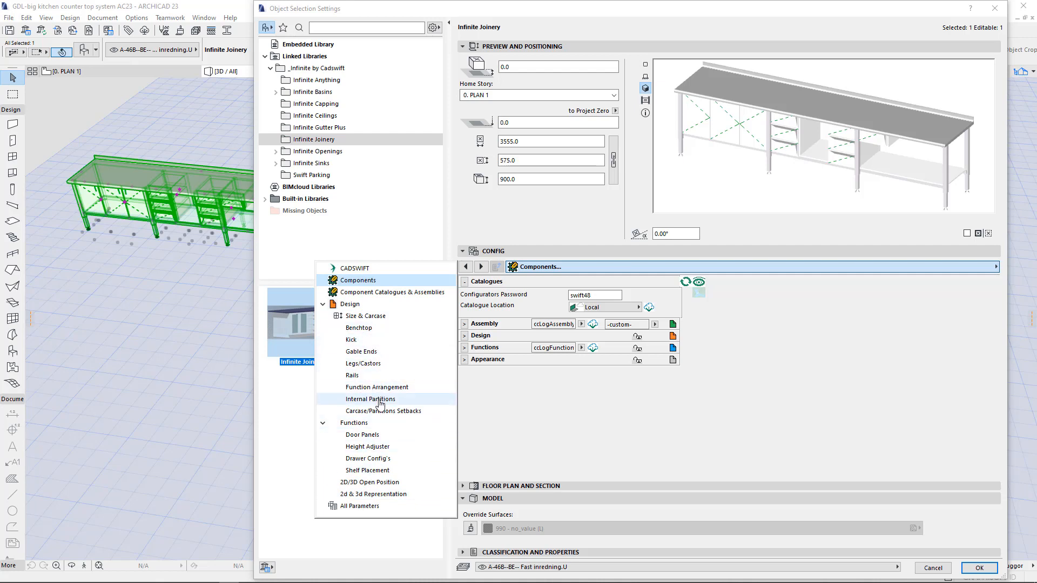
click(323, 304)
click(322, 316)
click(322, 316)
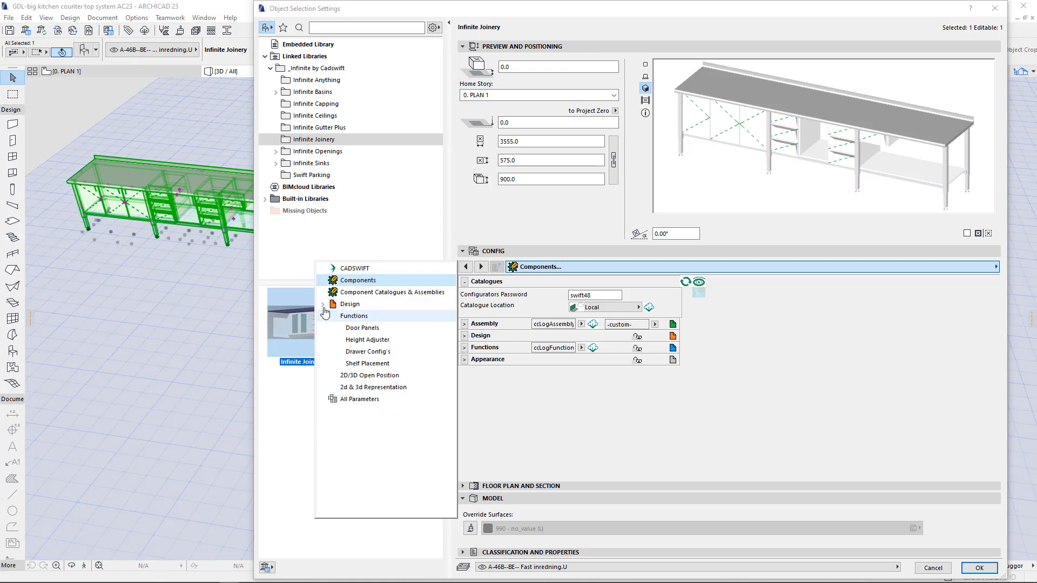
click(322, 304)
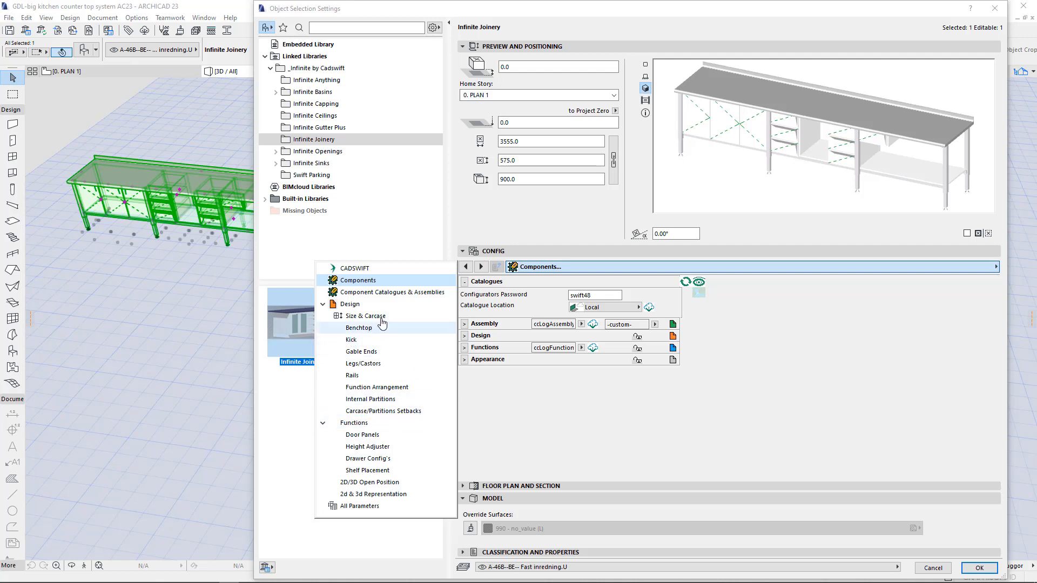
click(371, 296)
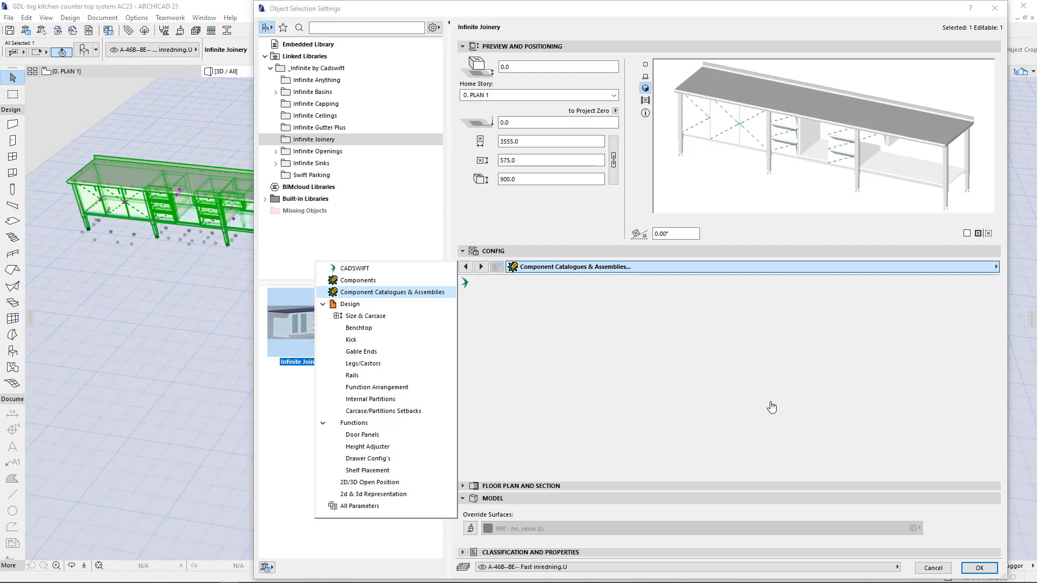
click(359, 281)
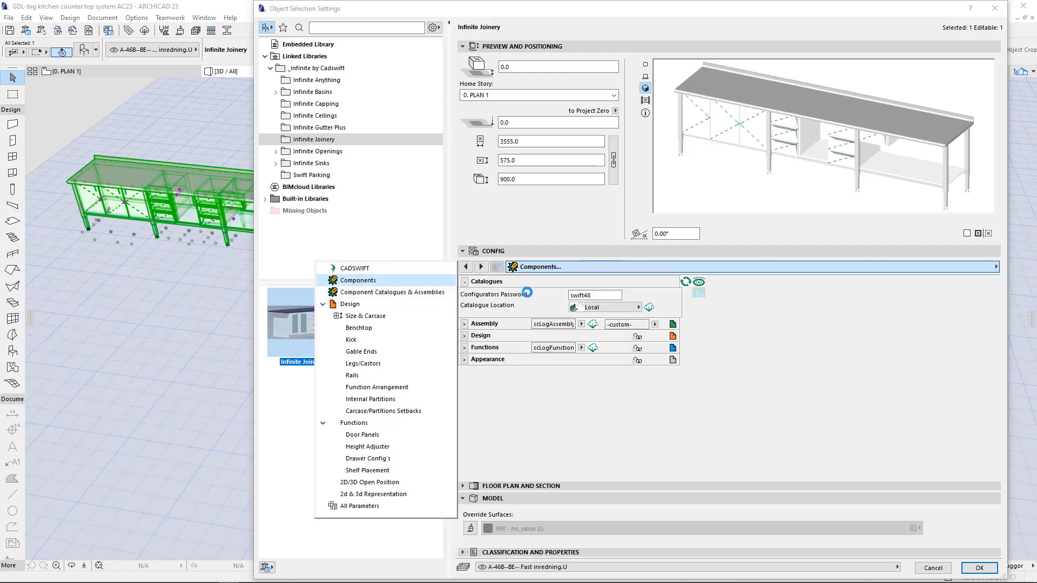
click(398, 294)
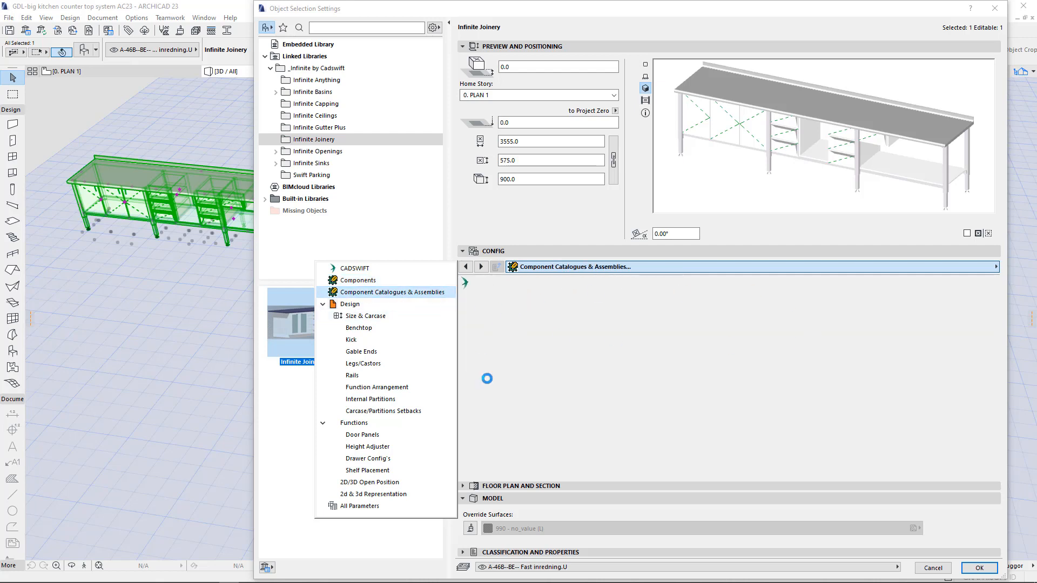
click(365, 281)
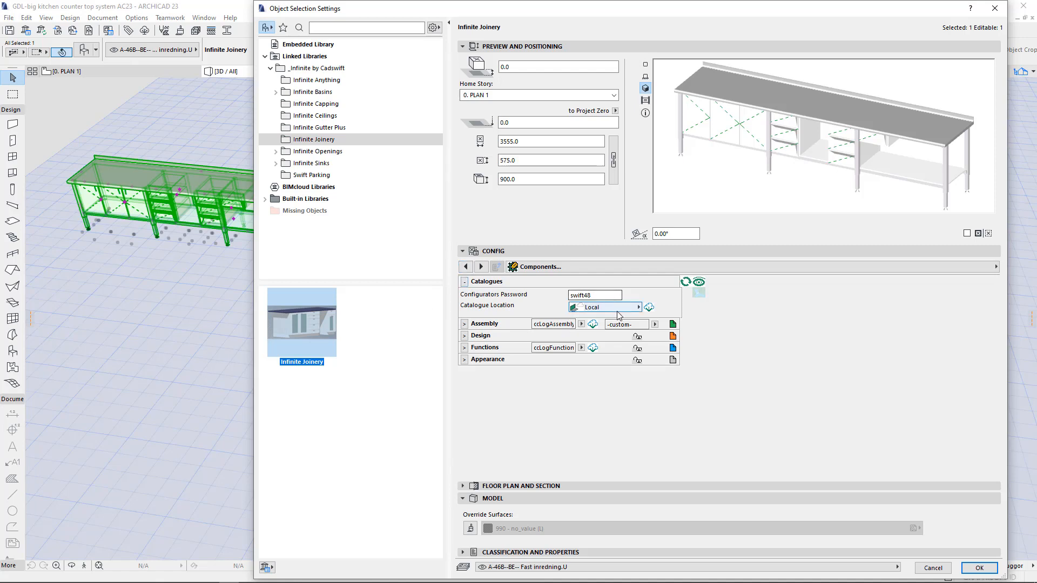
- Collapse Catalogues, expand Assembly, and examine its catalogue, selectable components and component name
click(465, 282)
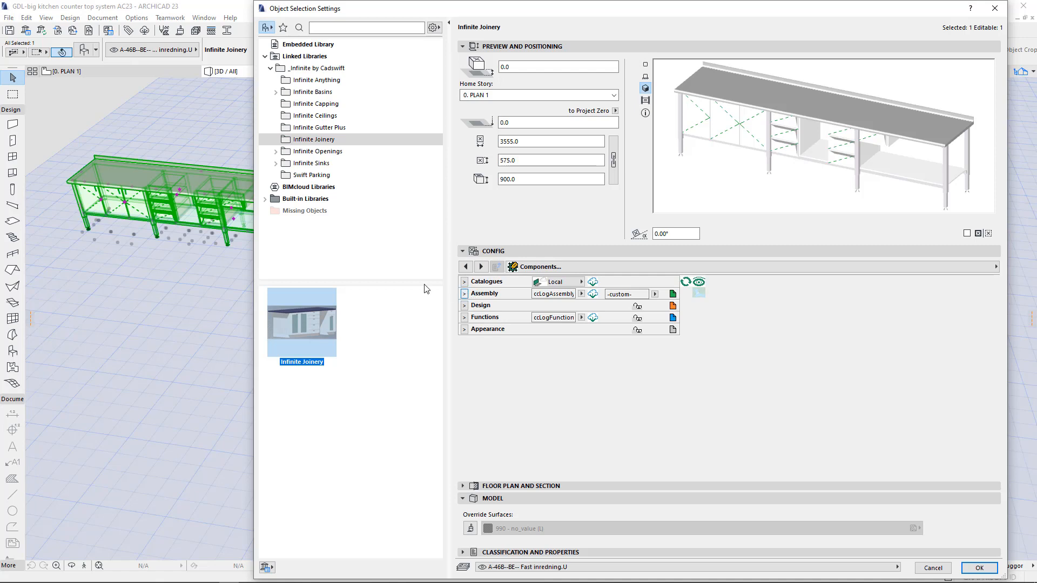
click(465, 294)
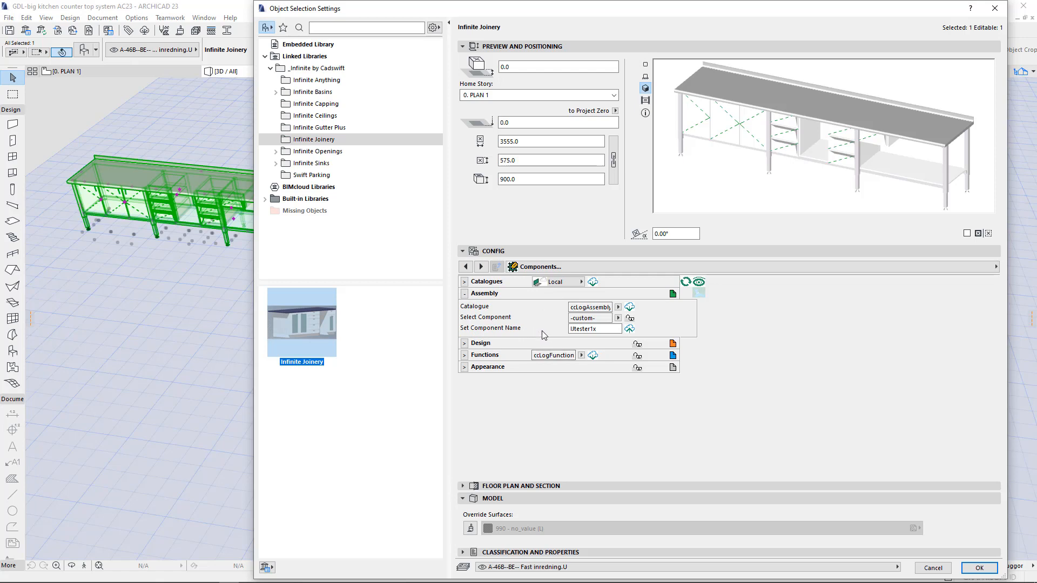
double_click(619, 329)
click(618, 319)
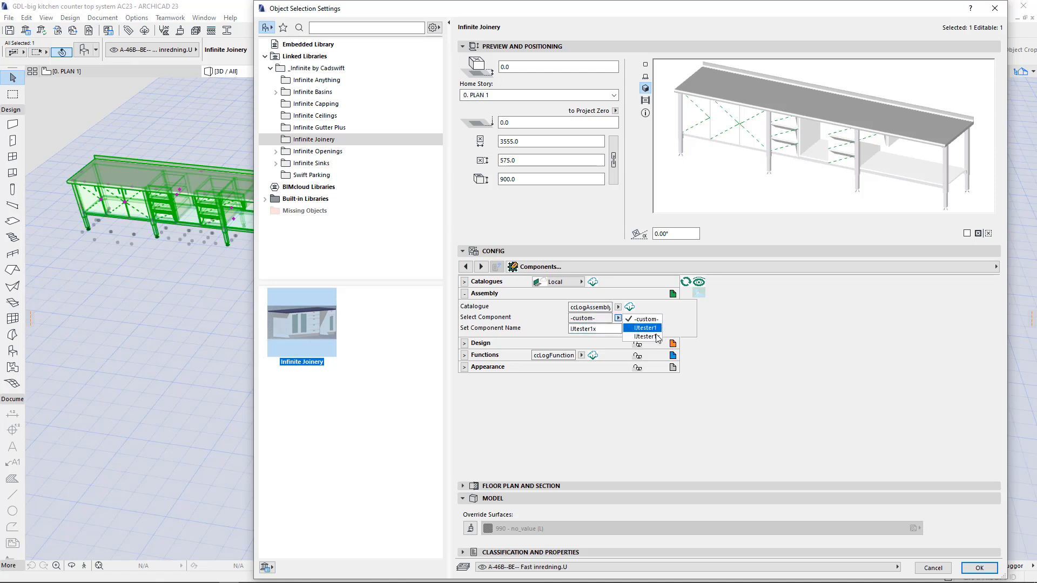
click(607, 327)
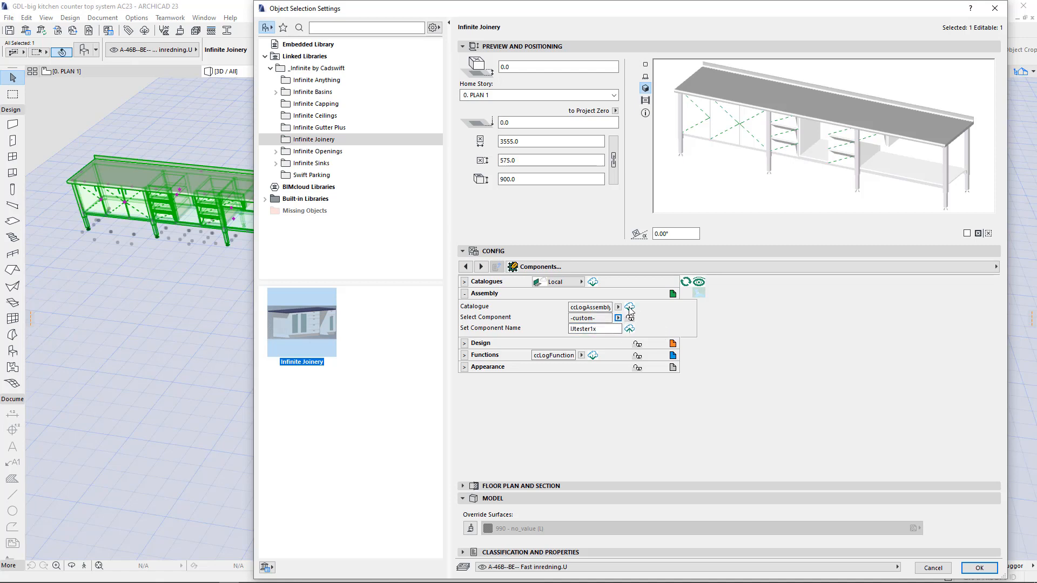
click(629, 307)
click(618, 318)
click(628, 319)
- Expand the Design components and examine the catalogue and component choices available for the Carcase
click(464, 344)
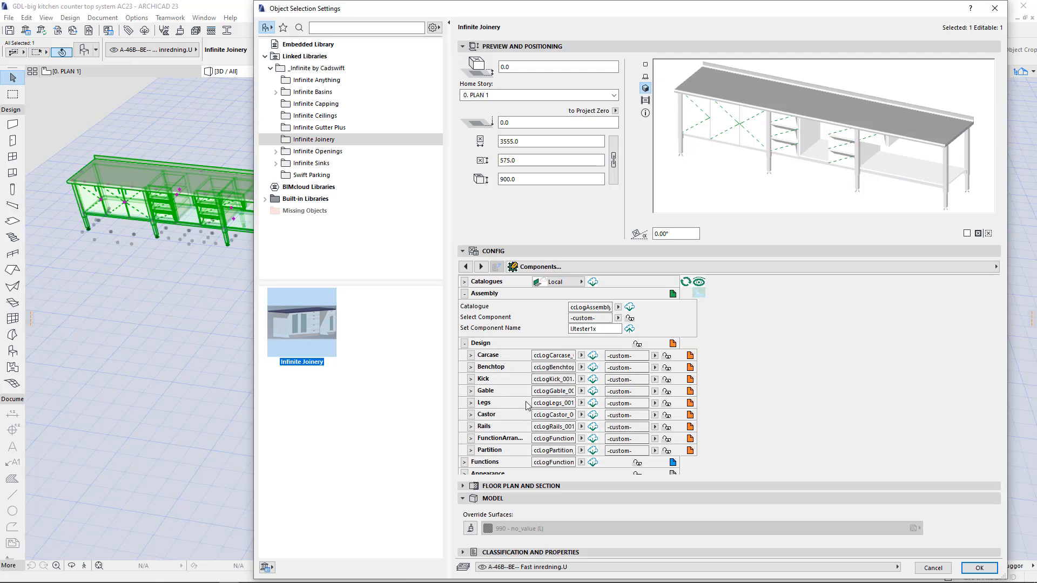
click(582, 356)
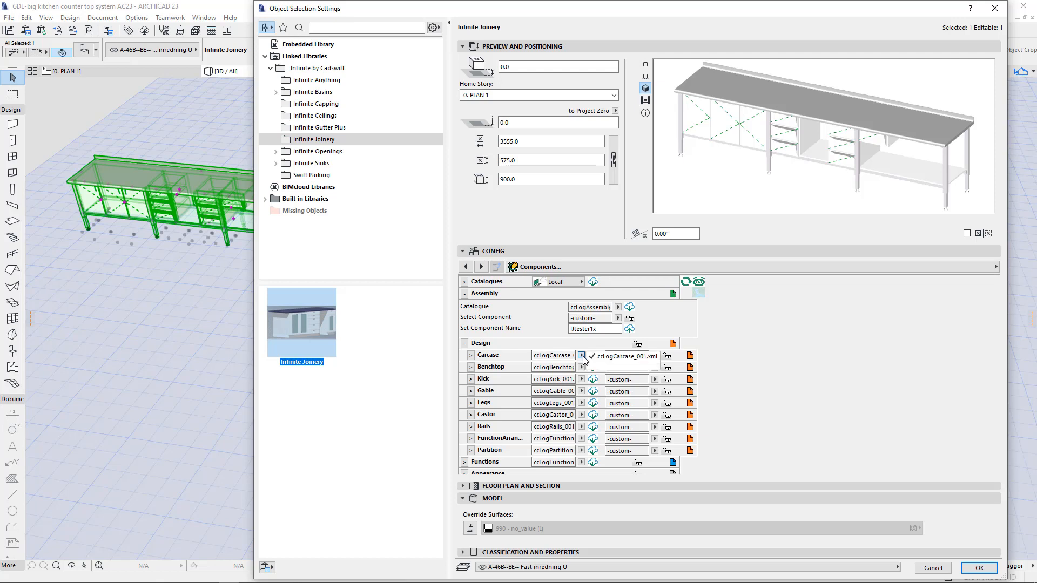
click(633, 357)
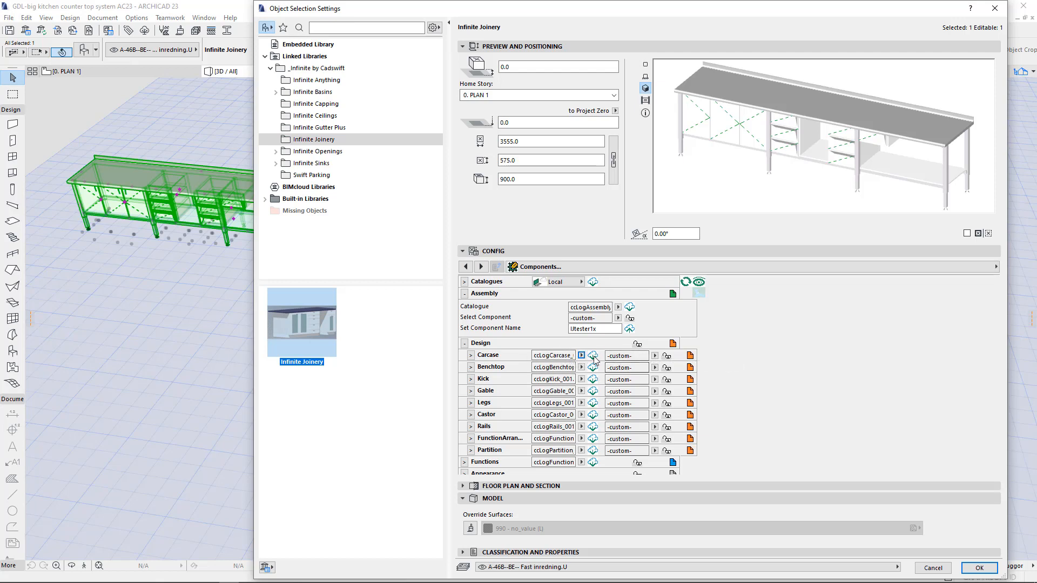
click(654, 356)
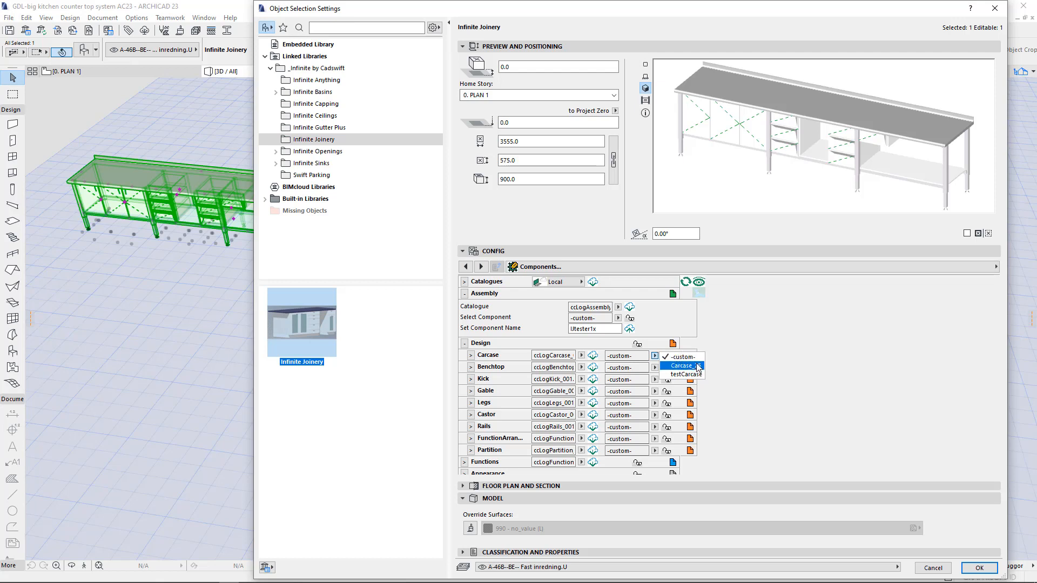
click(698, 367)
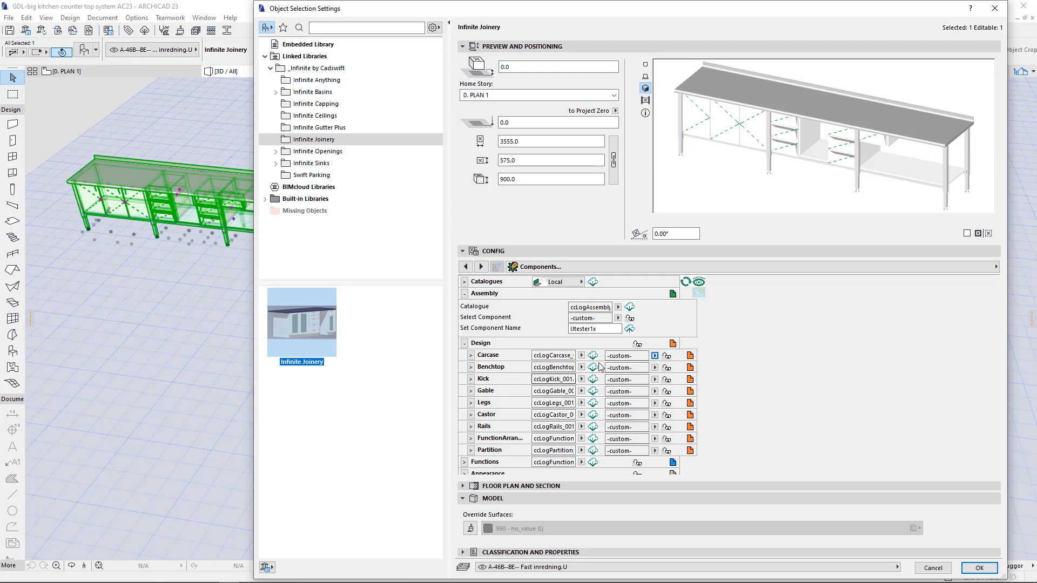
- Collapse the Design section and expand Functions to list all of the counter's stations
click(464, 343)
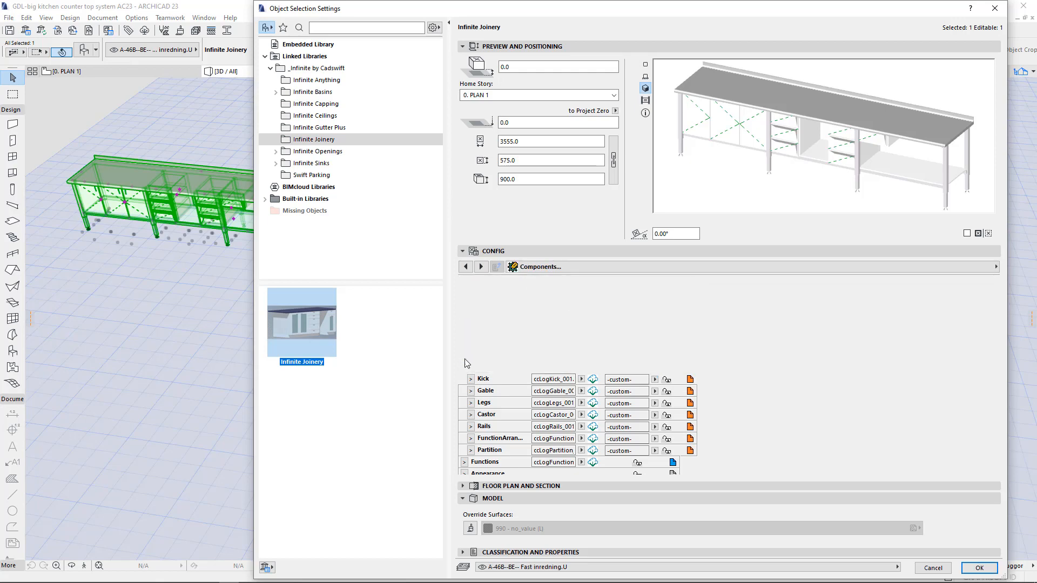
click(465, 355)
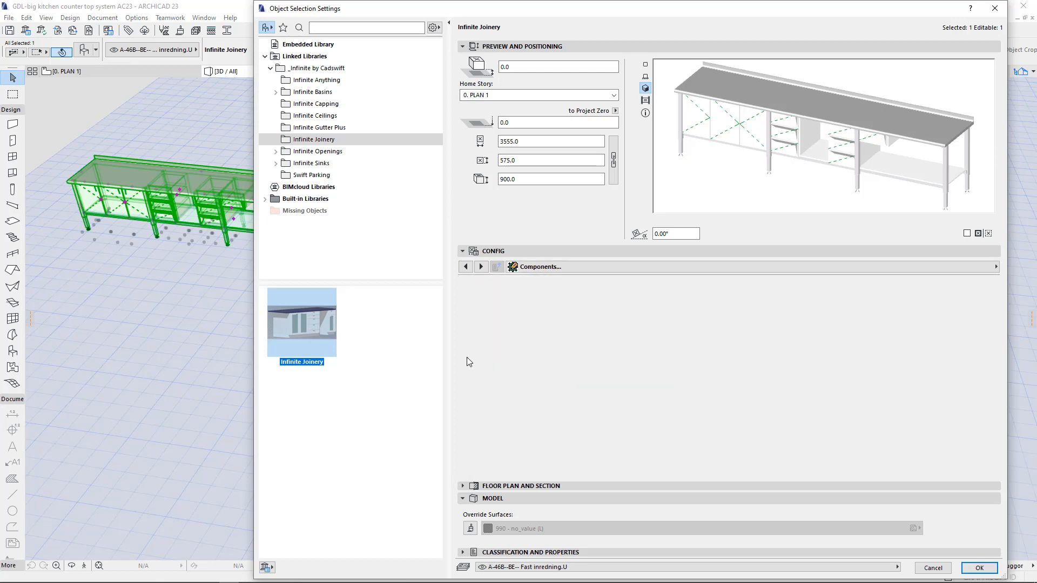
click(481, 390)
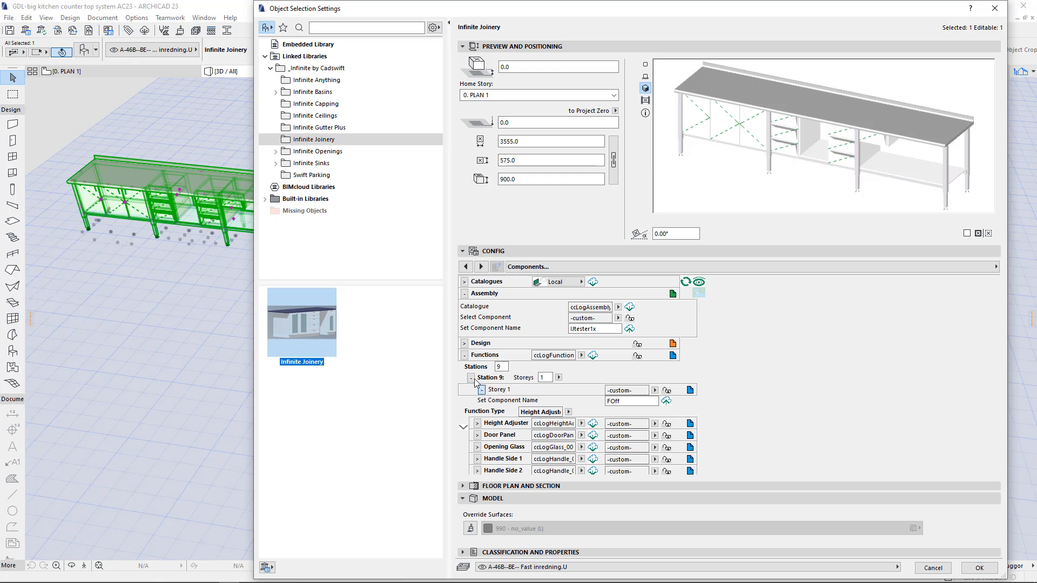
click(471, 378)
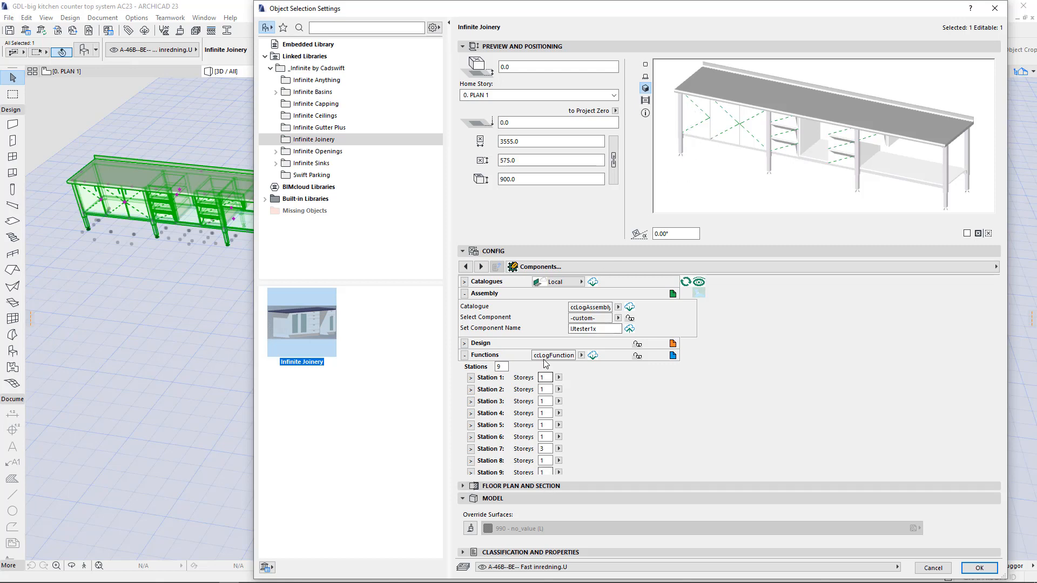
- Resize the settings dialog and adjust the Preview and Positioning section so the full station list fits alongside the preview
click(486, 46)
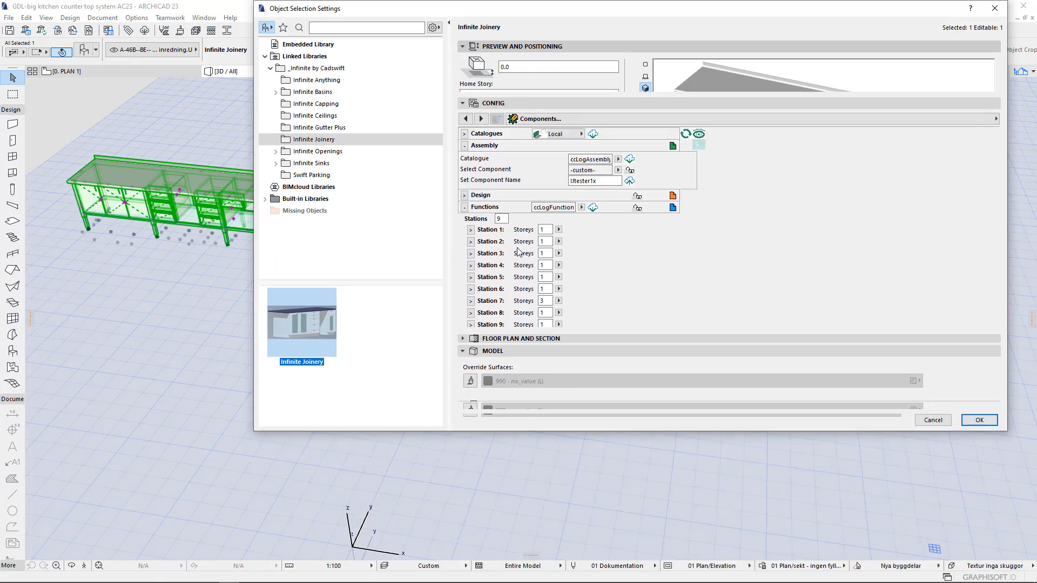
drag(552, 387, 545, 486)
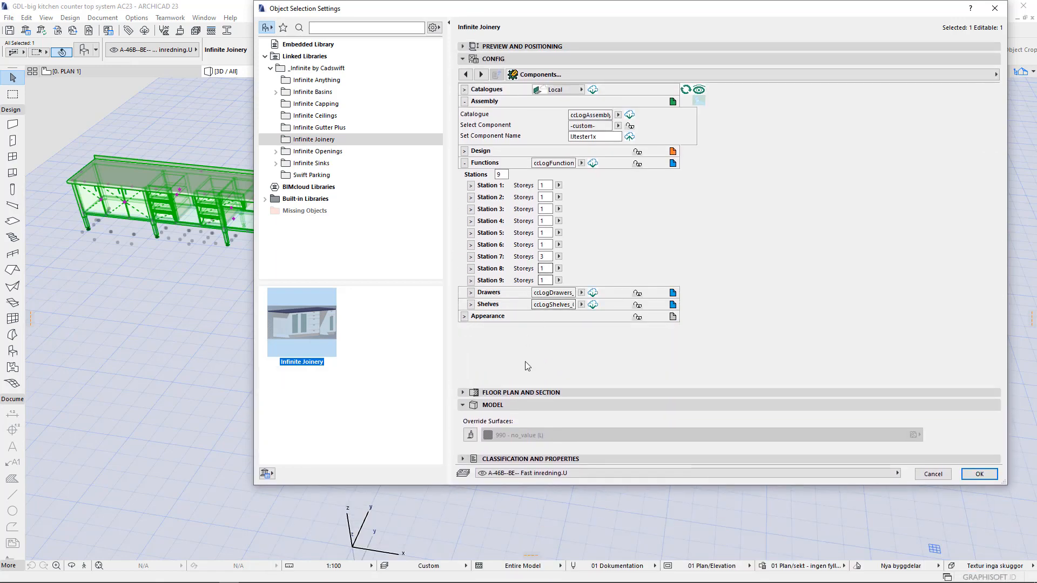
drag(560, 484, 560, 454)
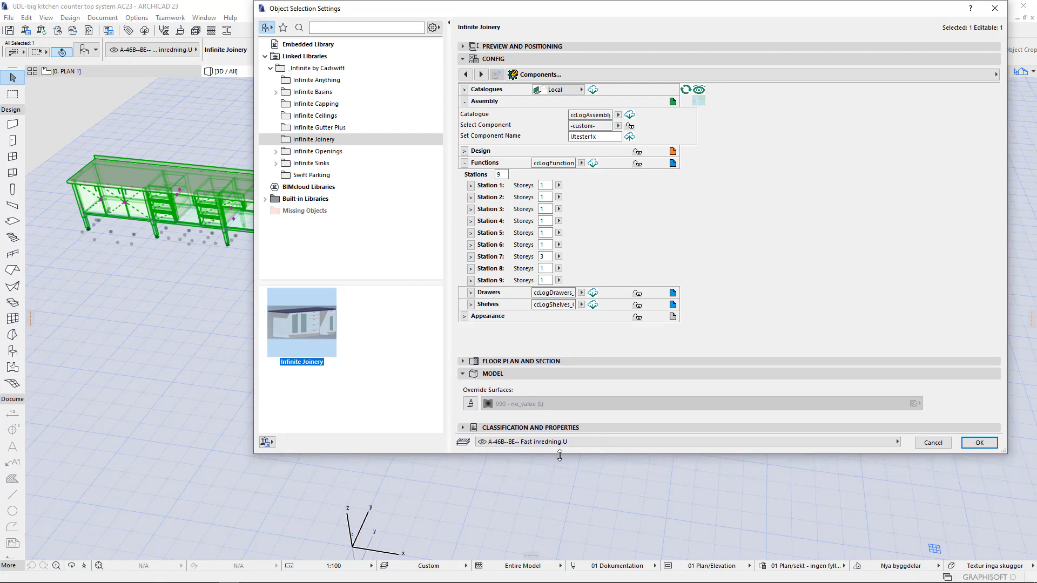
click(466, 48)
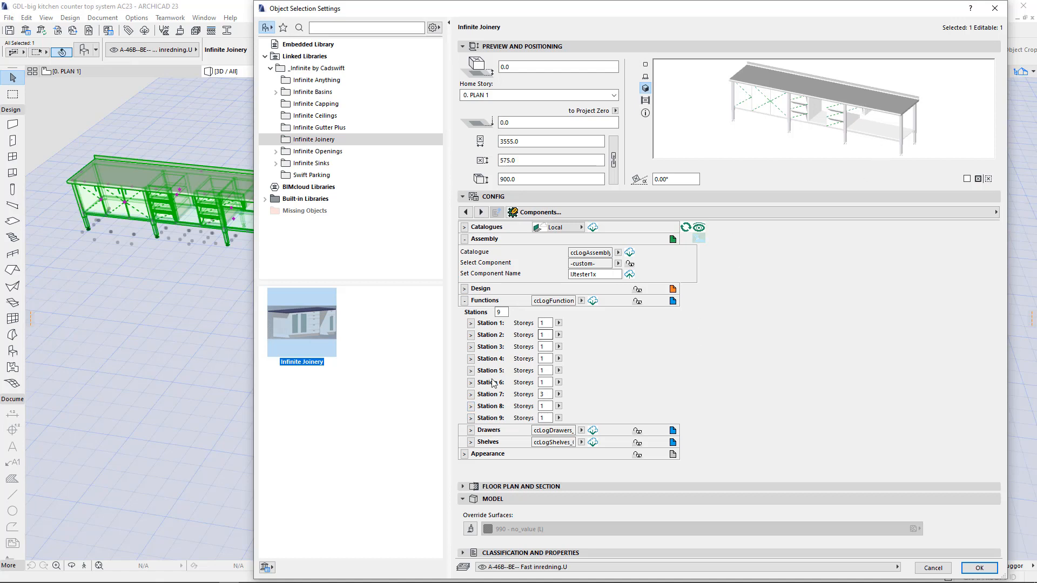
- Examine the storeys of Station 7 and the function types selectable for Storey 1 of Station 1
click(470, 395)
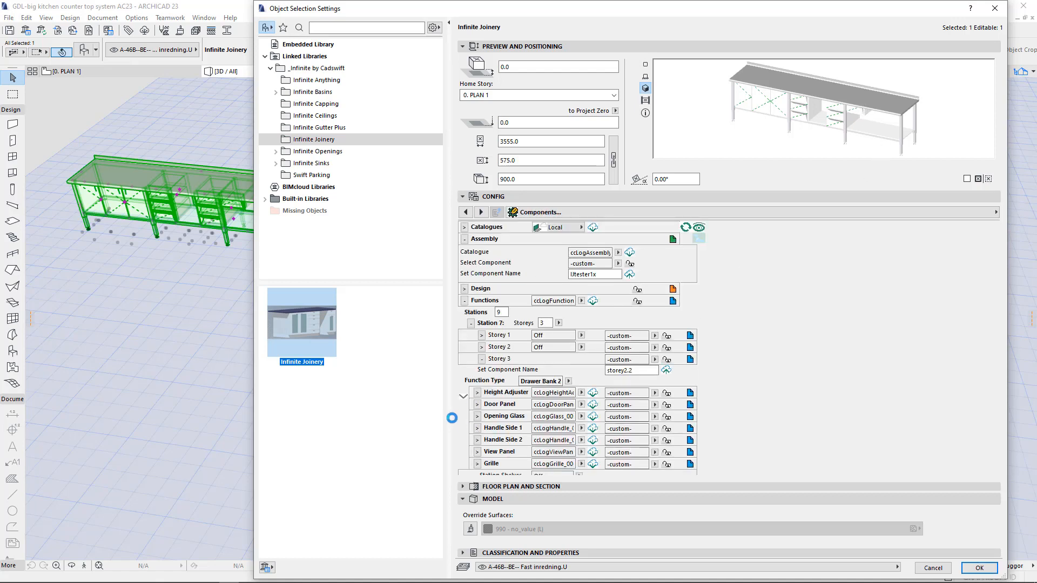
click(470, 323)
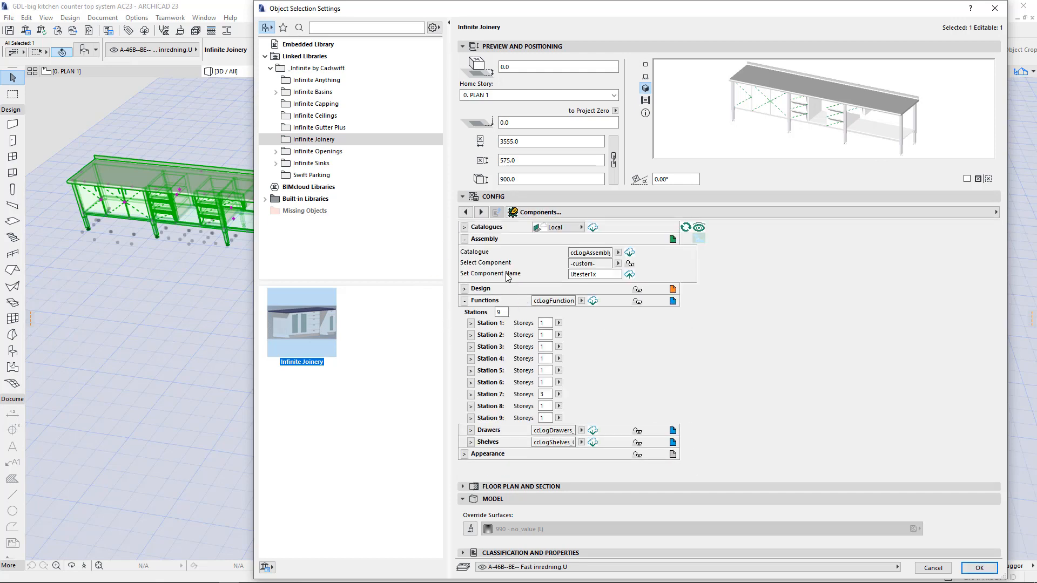
click(472, 325)
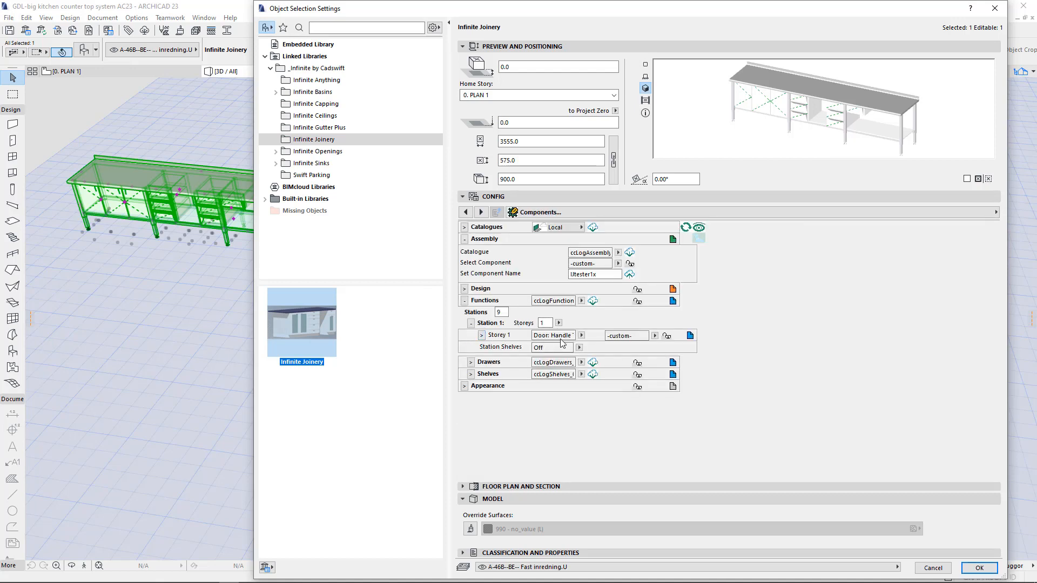
click(582, 335)
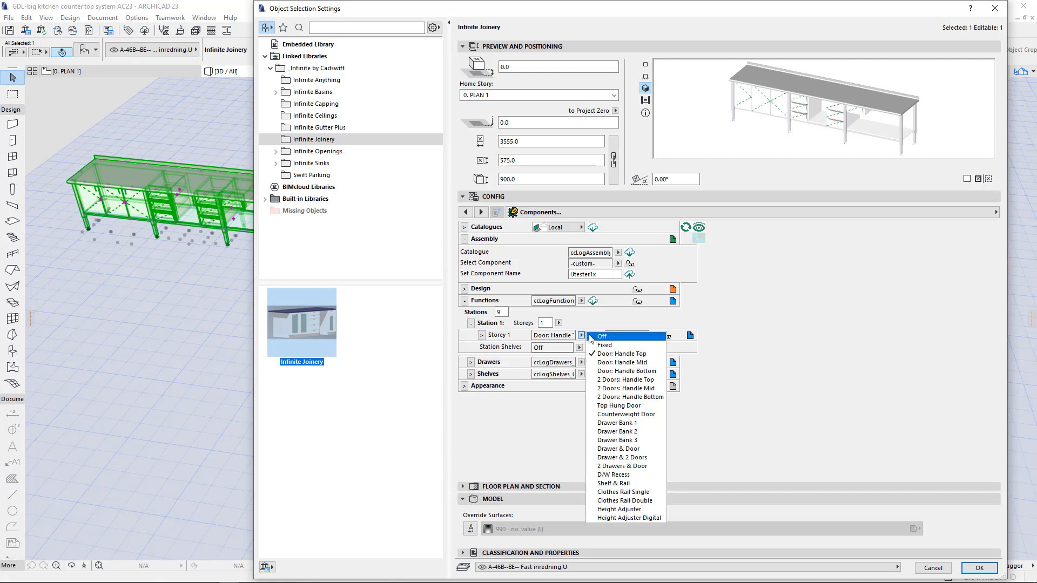
click(583, 338)
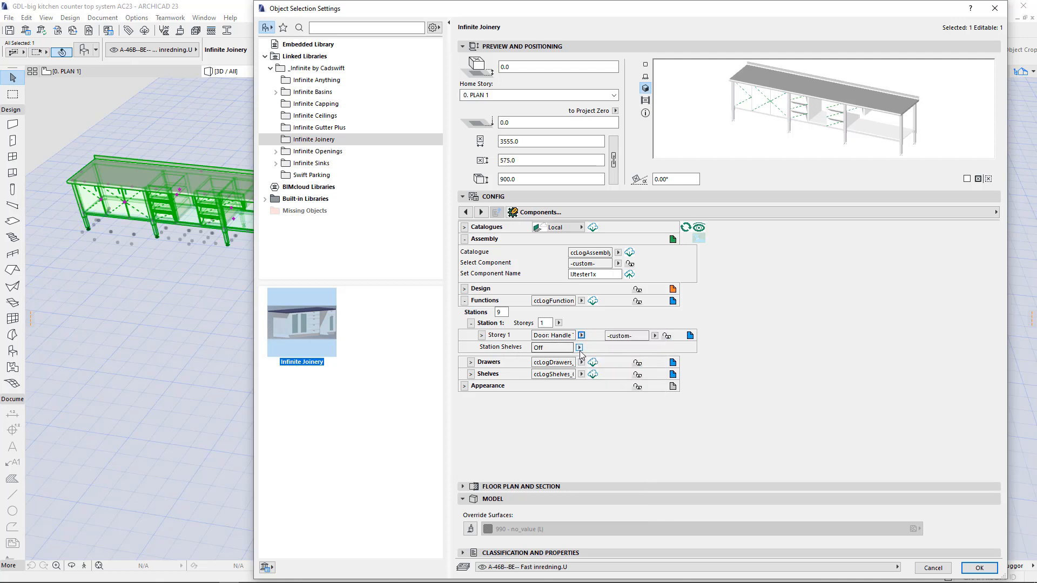
- Expand Storey 1 of Station 1 and examine the function types it offers, from Off to Height Adjuster Digital
click(481, 336)
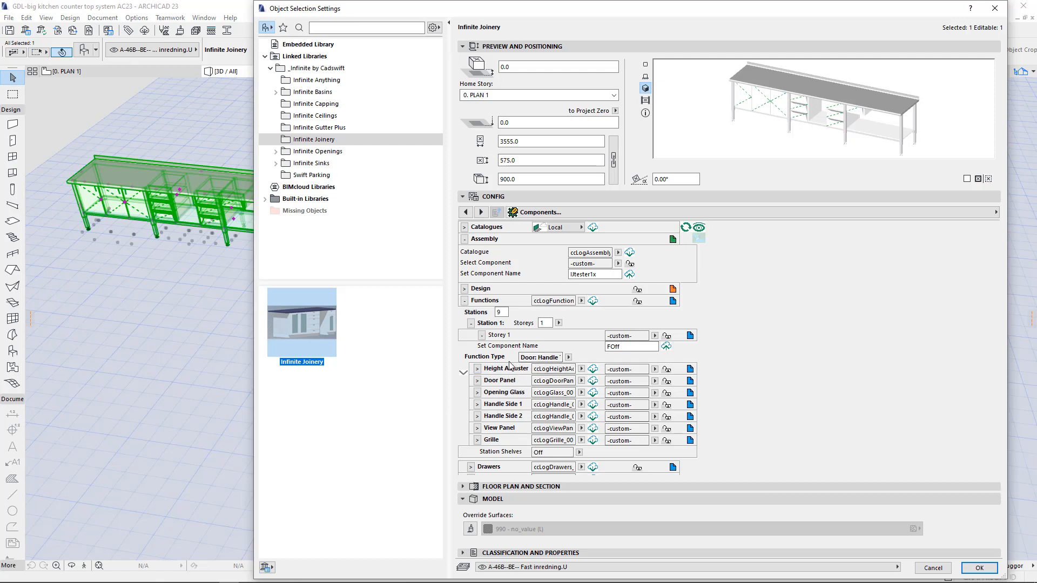
click(568, 357)
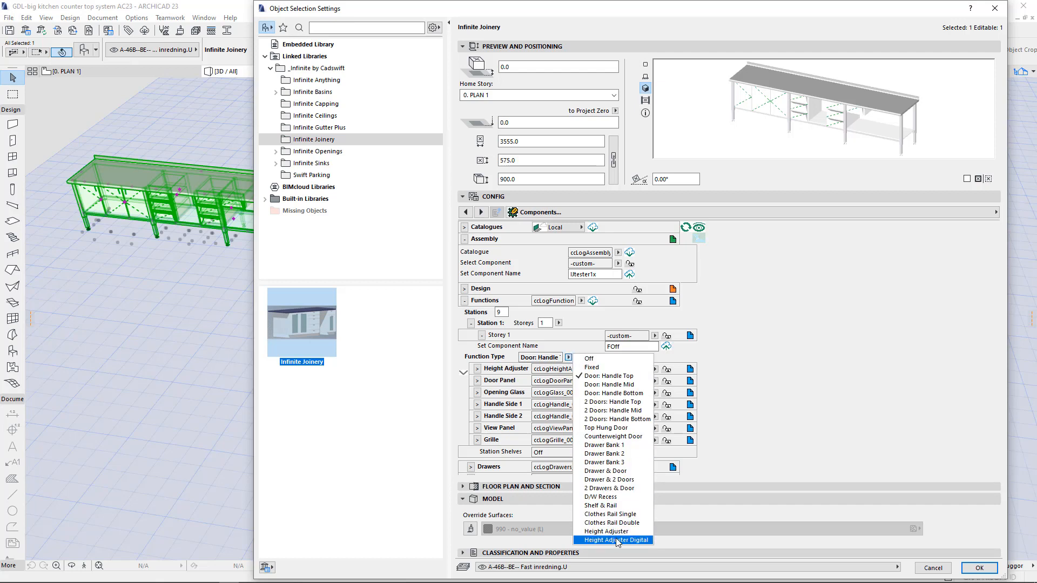
click(568, 360)
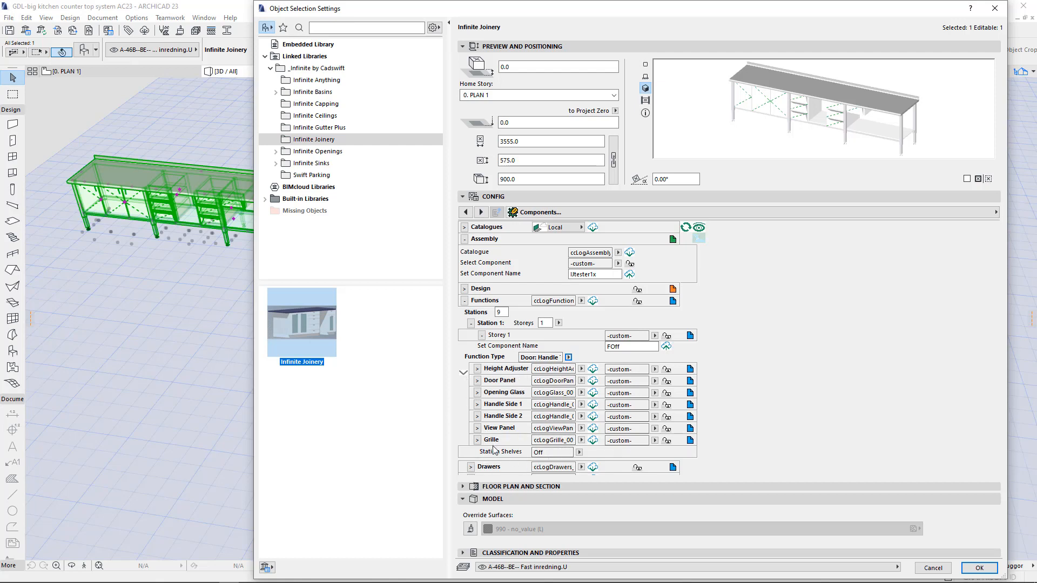
- Examine the Height Adjuster settings of Station 1's Storey 1, close them and open the Door Panel settings
click(465, 374)
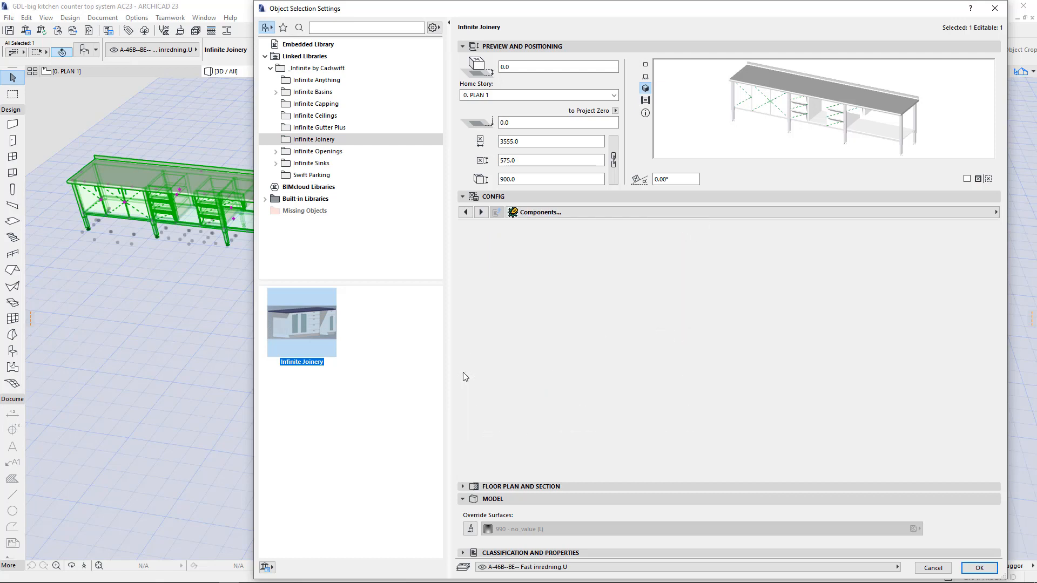
click(462, 370)
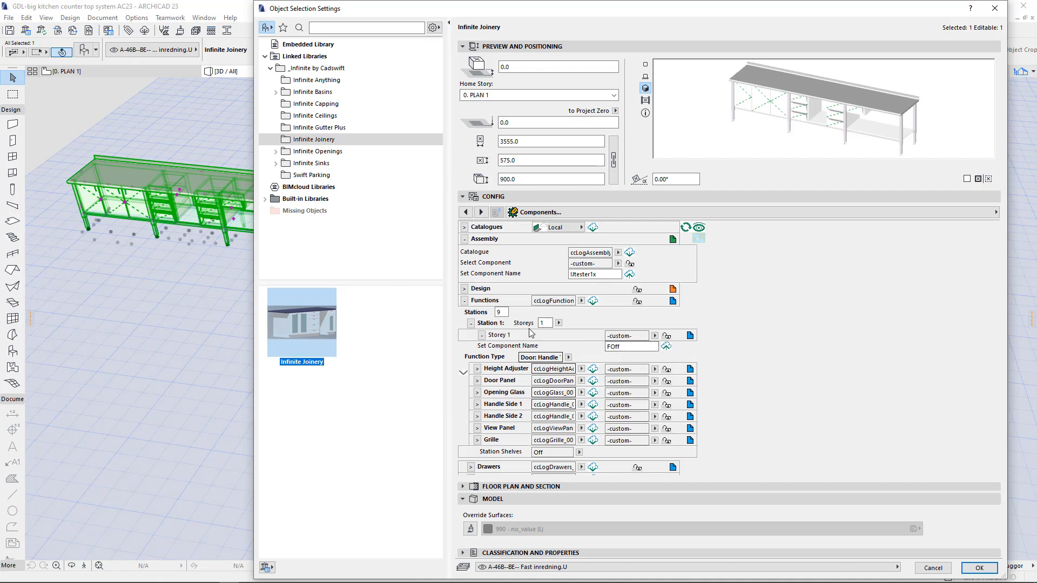
click(477, 369)
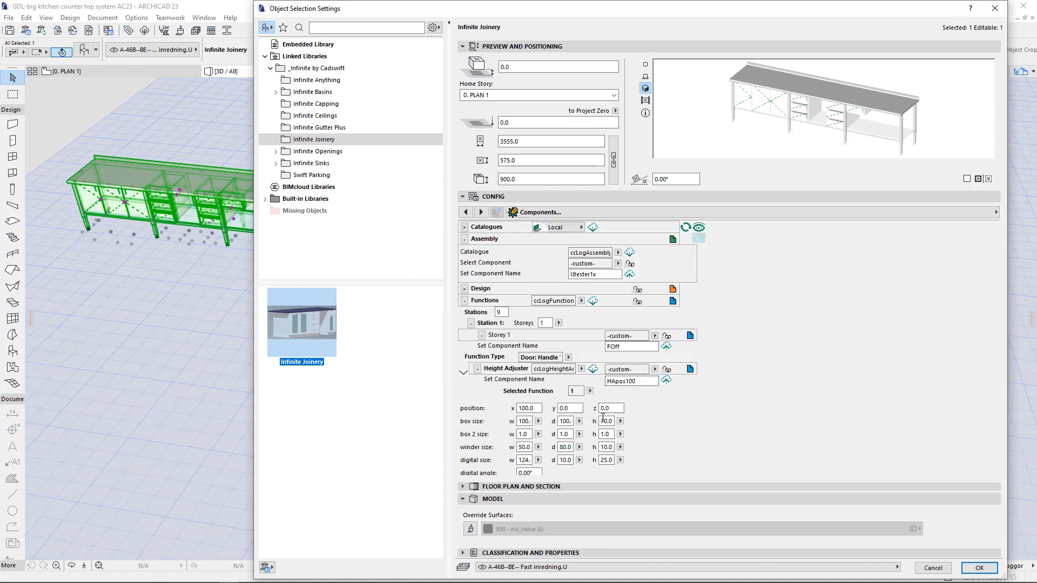
click(477, 369)
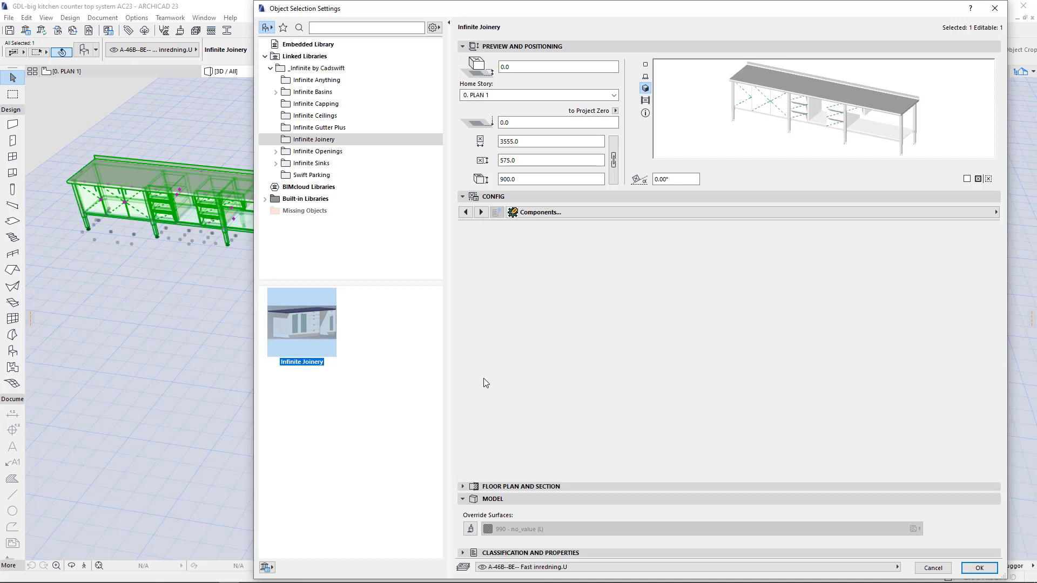
click(477, 381)
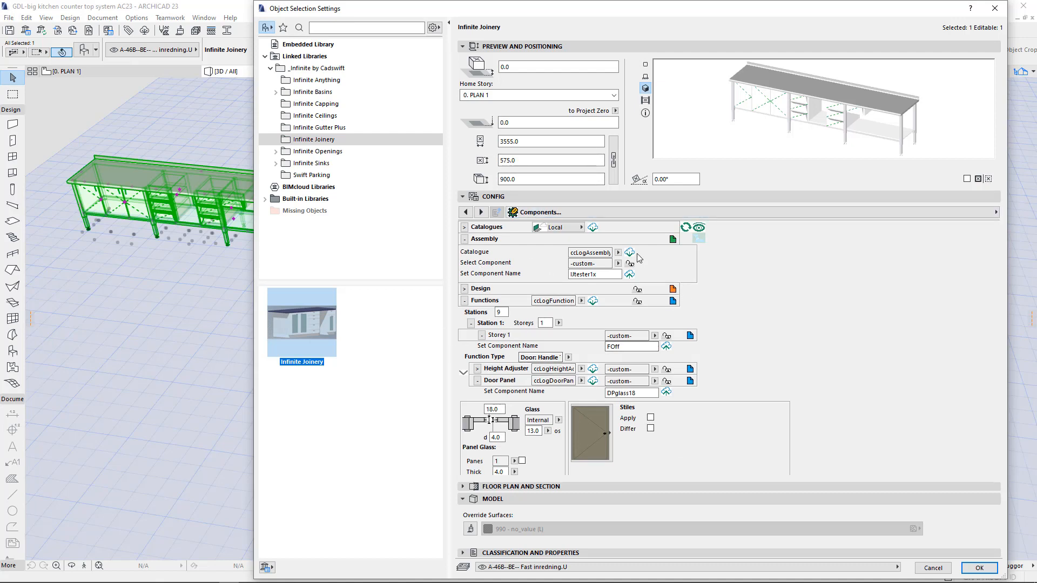
- Limit the Components page to the expanded Functions section, and collapse Door Panel and Station 1 back to the station list
click(698, 229)
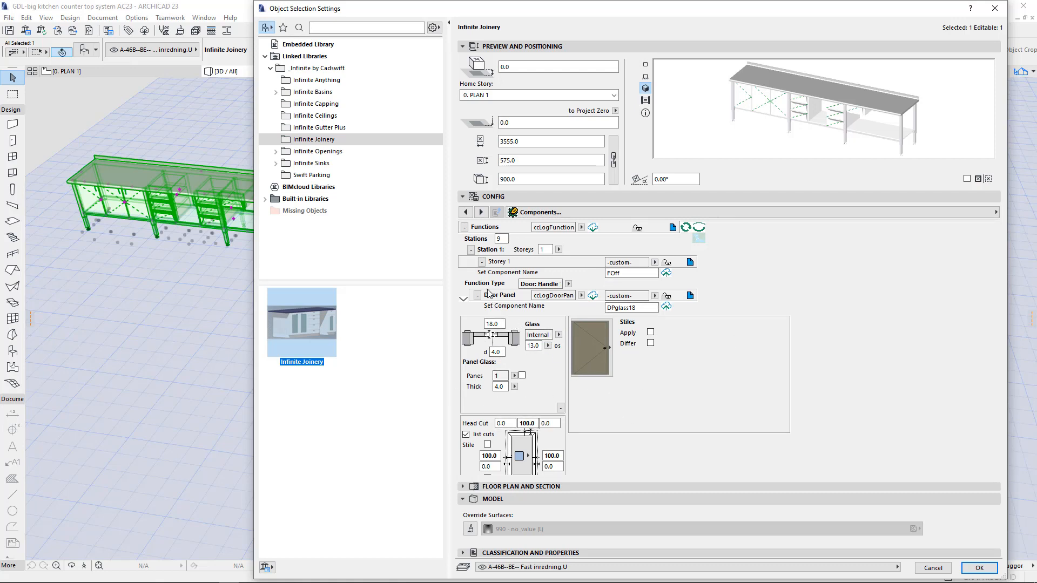
click(464, 228)
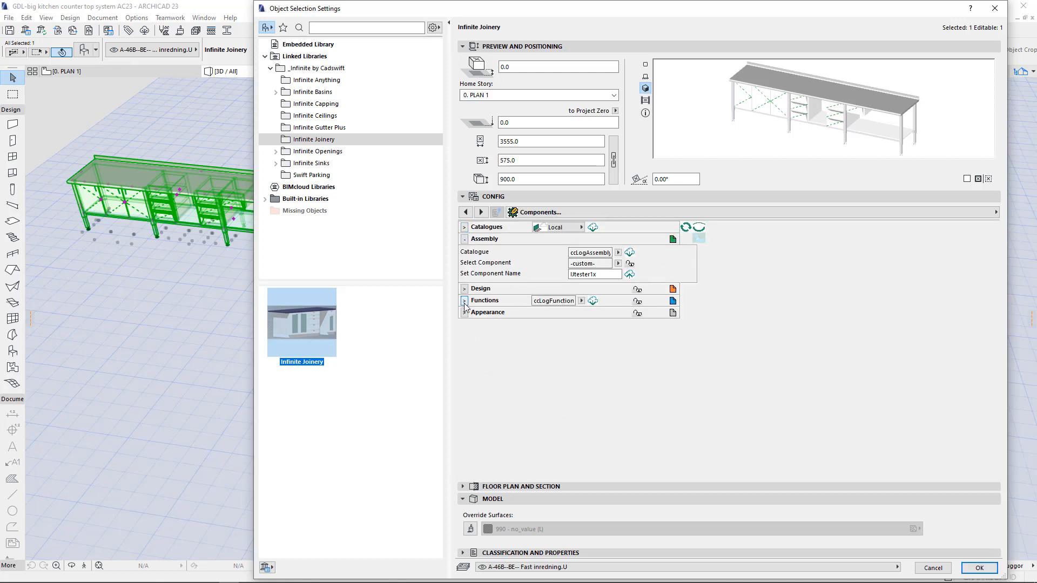
click(465, 300)
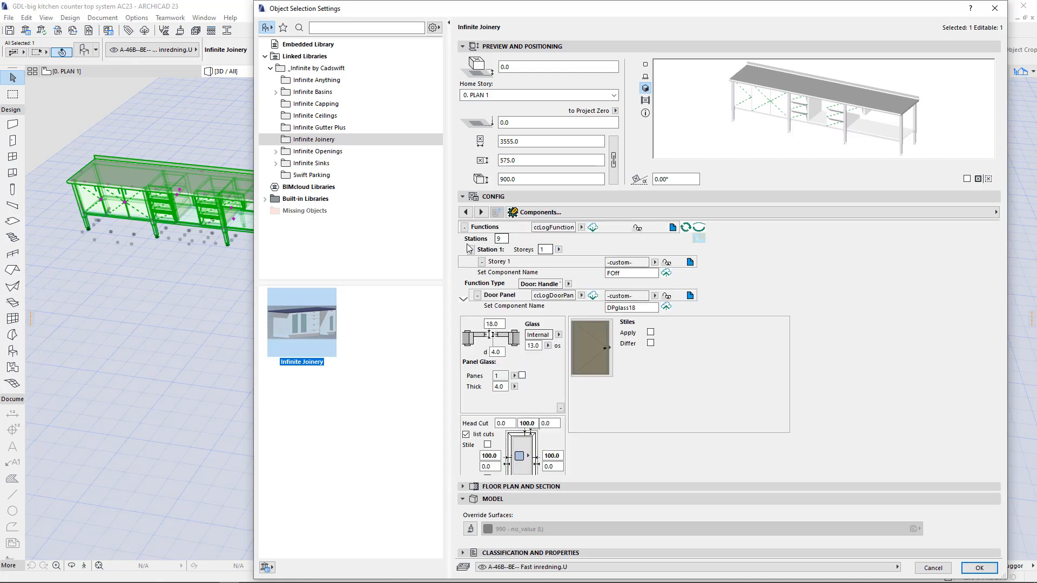
click(478, 295)
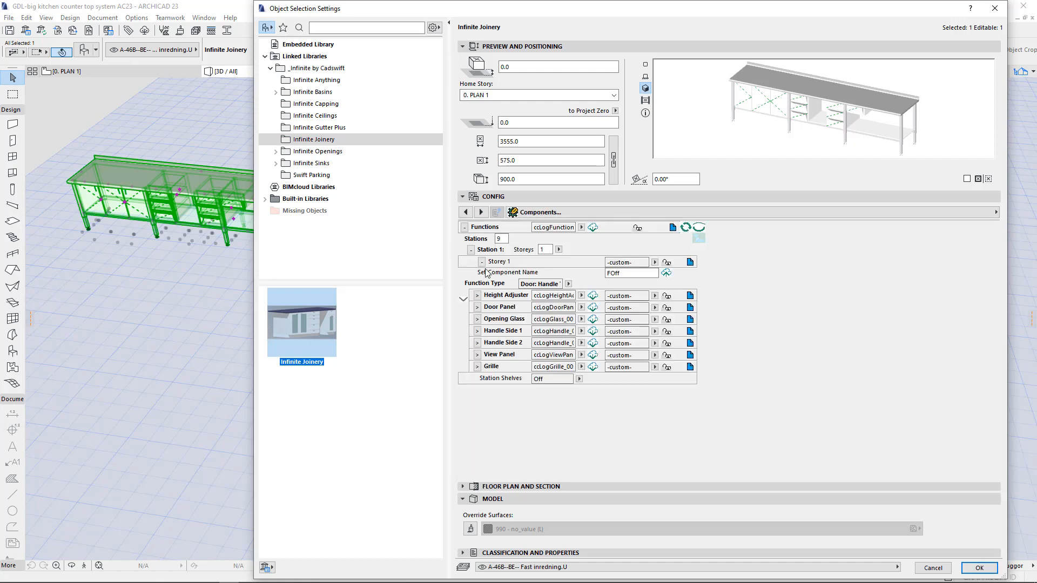
click(471, 250)
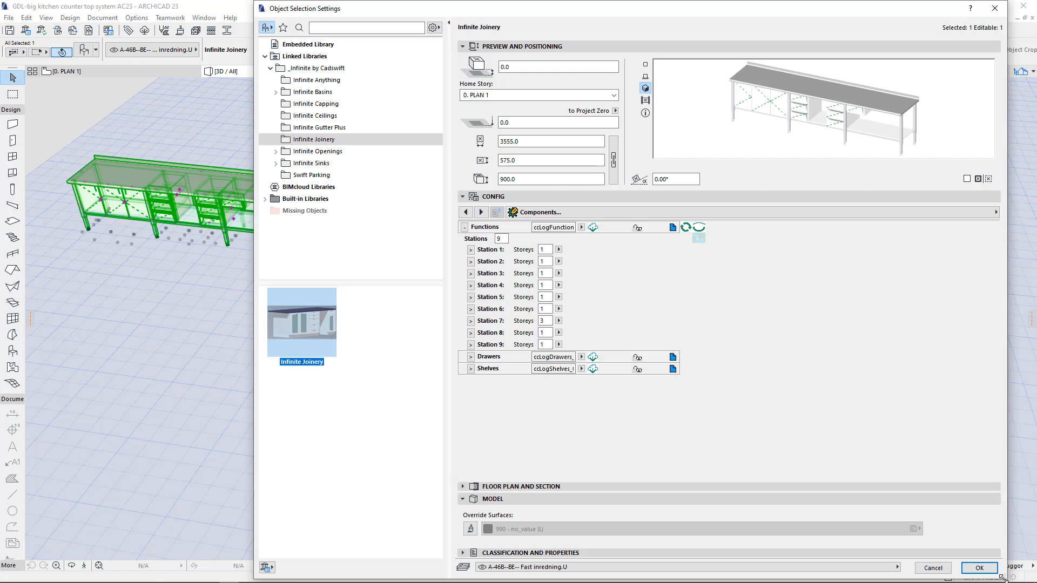
- Shrink the settings dialog and go from the Functions section through the Design component list back to the collapsed overview
drag(1001, 577, 653, 408)
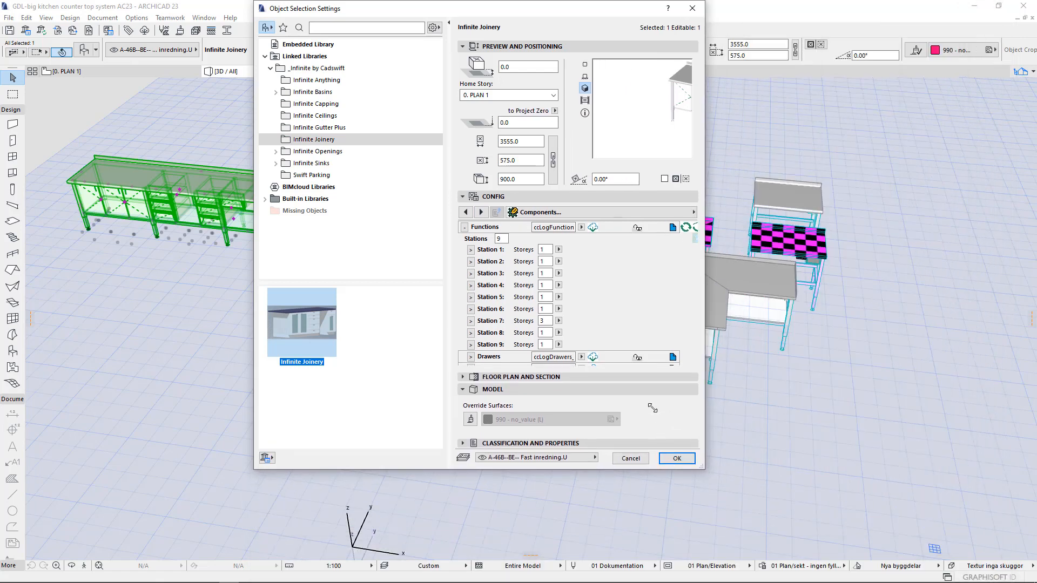
click(464, 226)
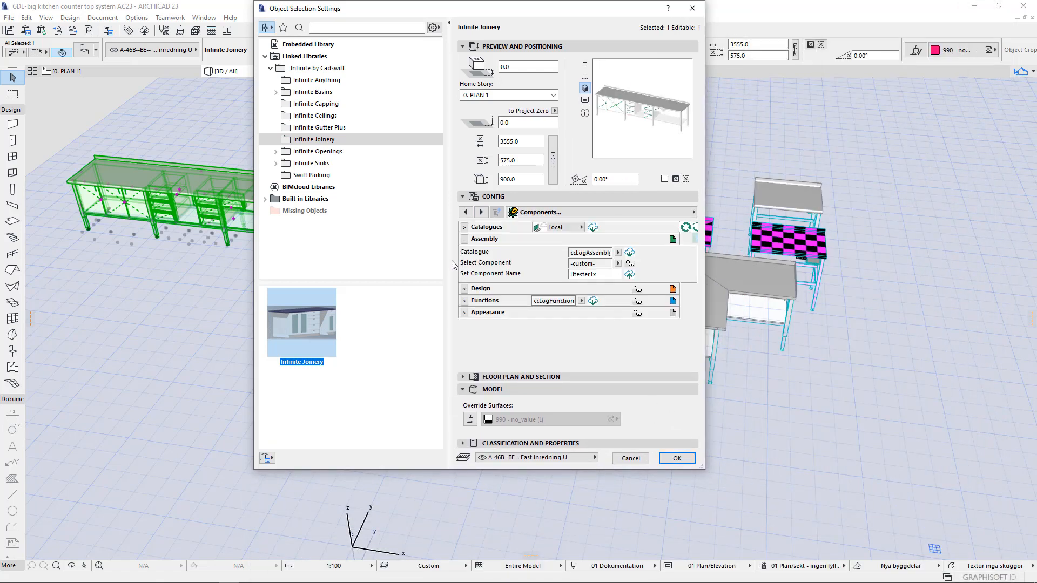
click(464, 289)
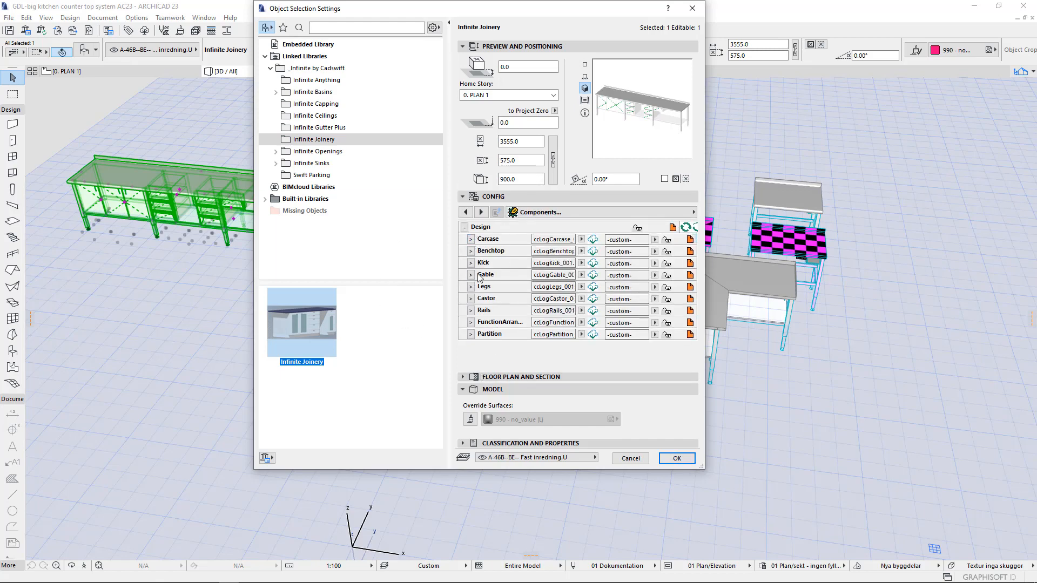
click(465, 230)
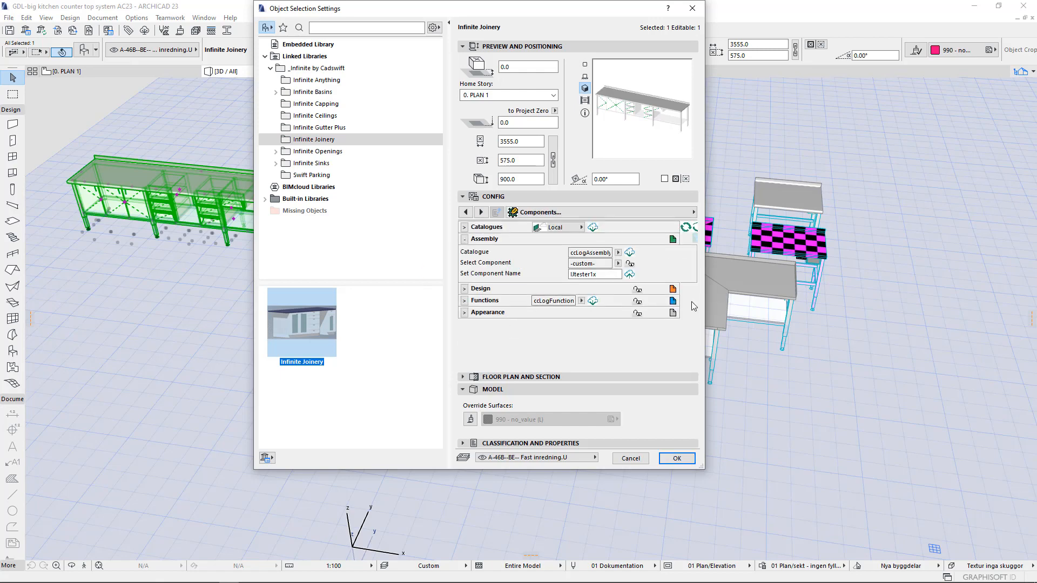
- Widen the settings dialog, restore the display of all sections and expand the Design section
drag(705, 300, 761, 294)
click(698, 230)
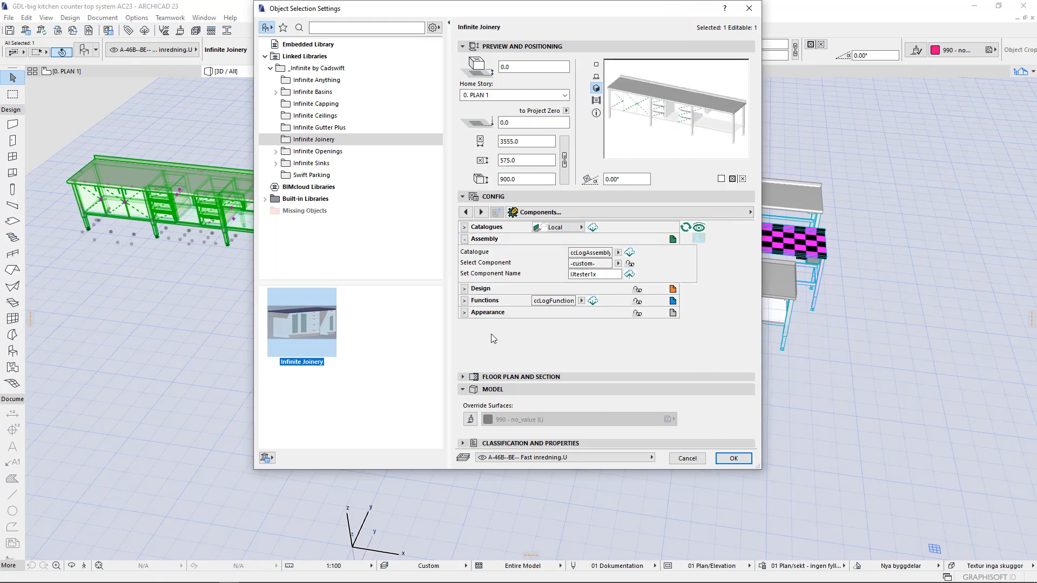
click(699, 228)
click(700, 228)
click(464, 289)
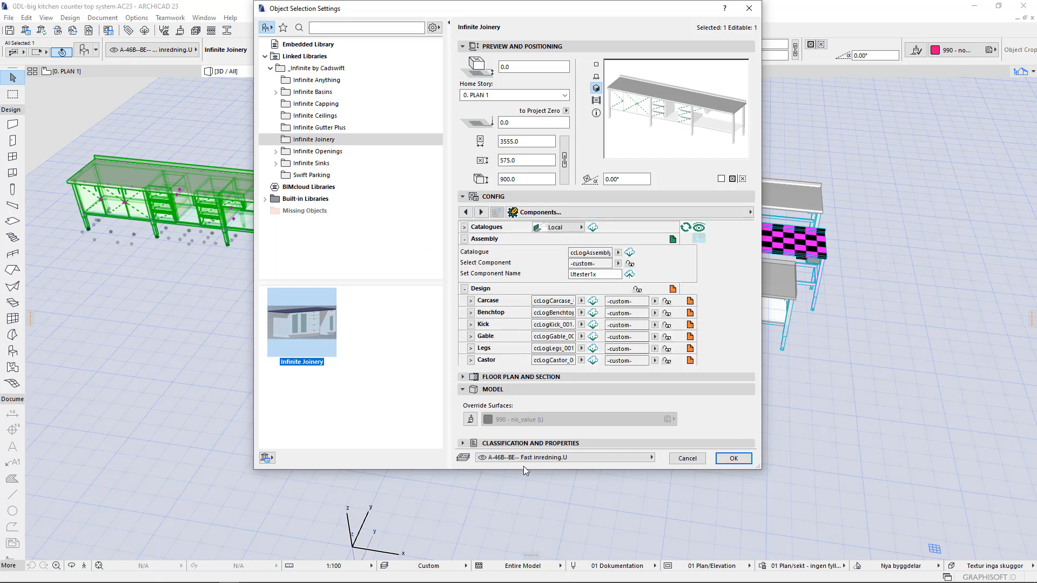
- Extend the settings dialog downwards so the whole Design component list fits together with Preview and Positioning
drag(528, 474, 528, 581)
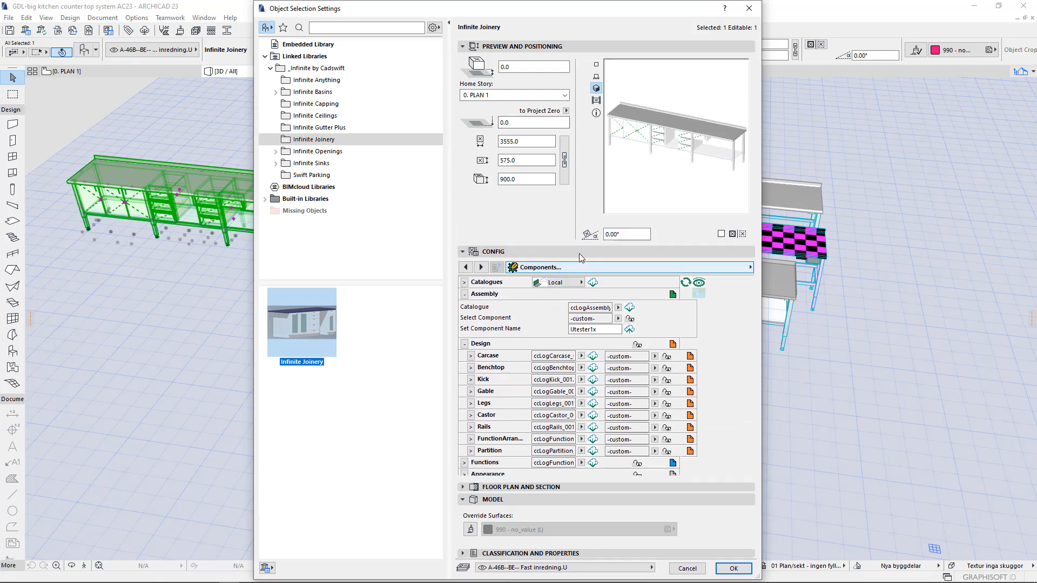
click(476, 46)
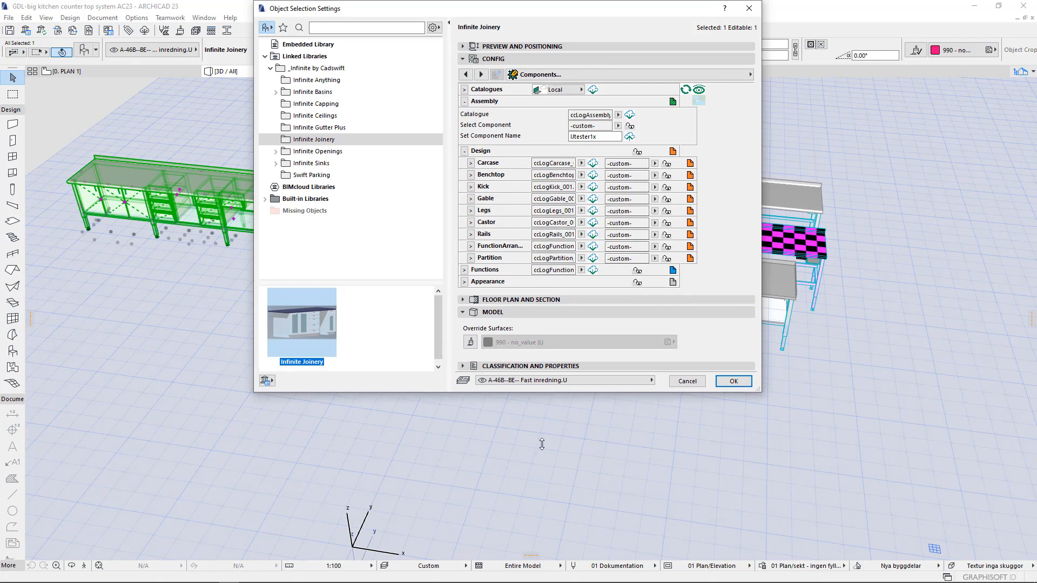
drag(527, 431, 528, 530)
click(462, 47)
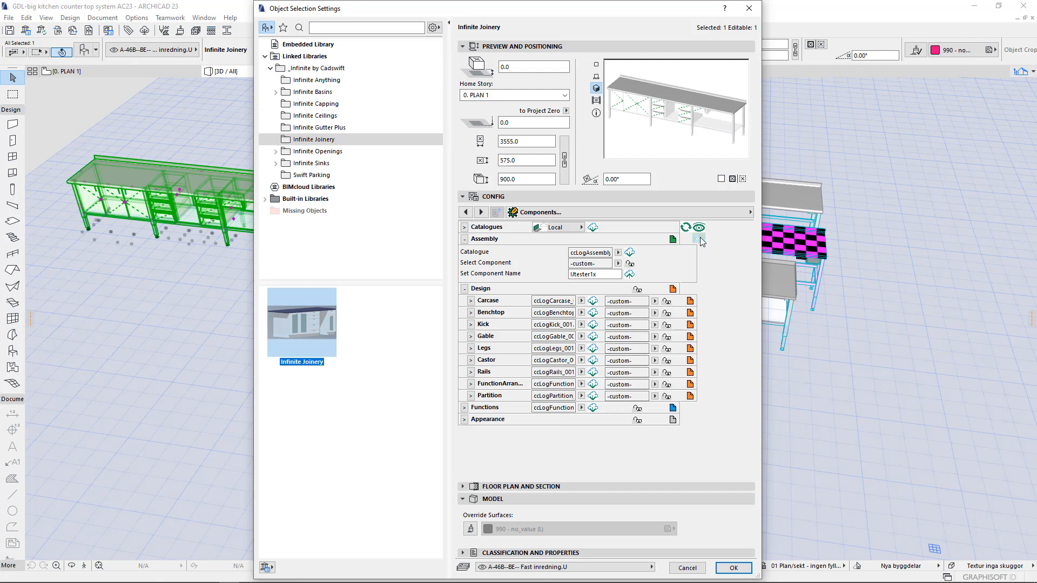
- Show the detailed settings of the Design components together, and collapse Preview and Positioning to fit them in a taller dialog
click(700, 238)
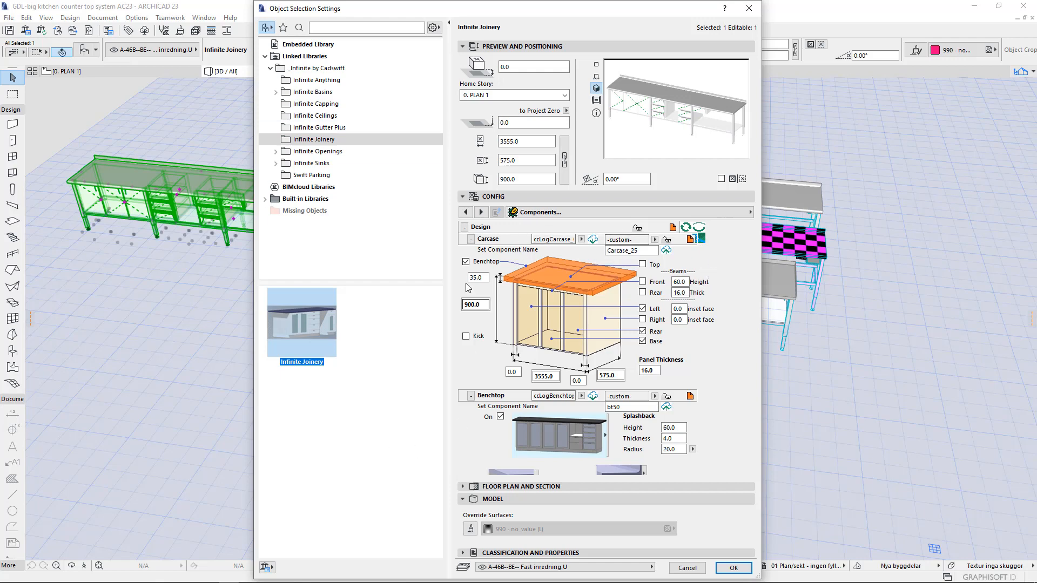
click(462, 47)
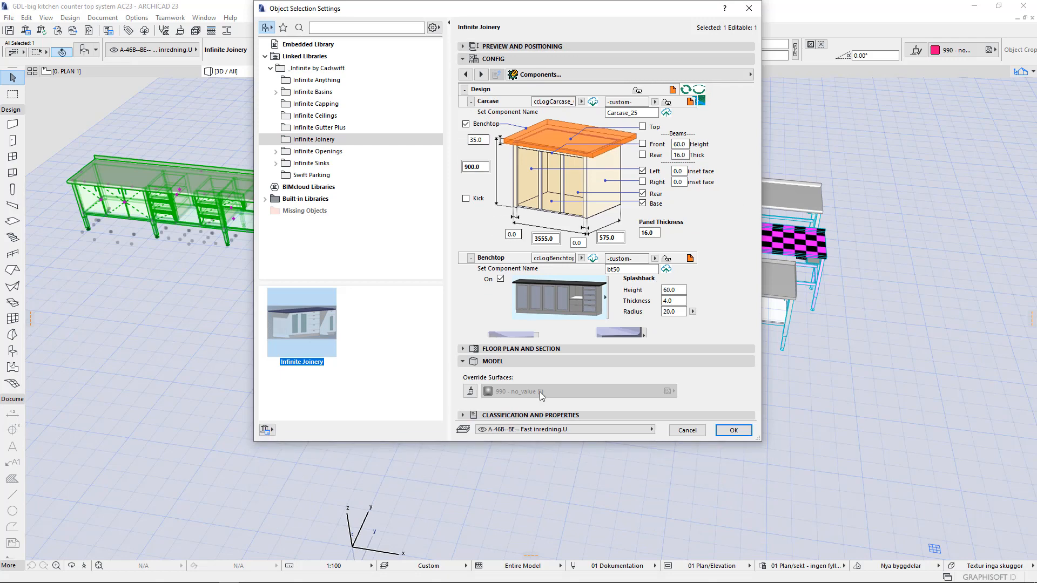
drag(546, 473, 502, 579)
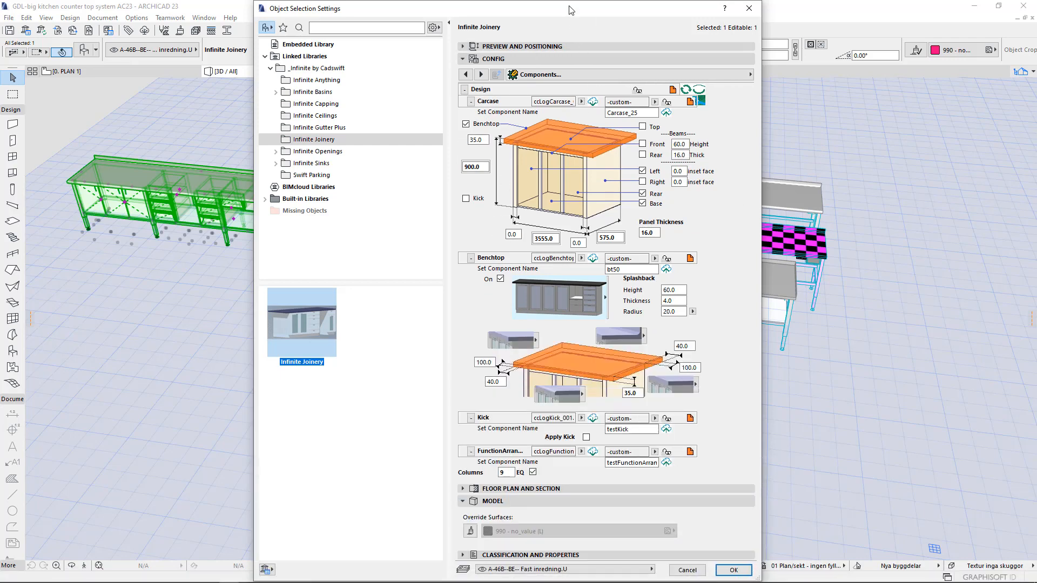
drag(569, 4, 566, 5)
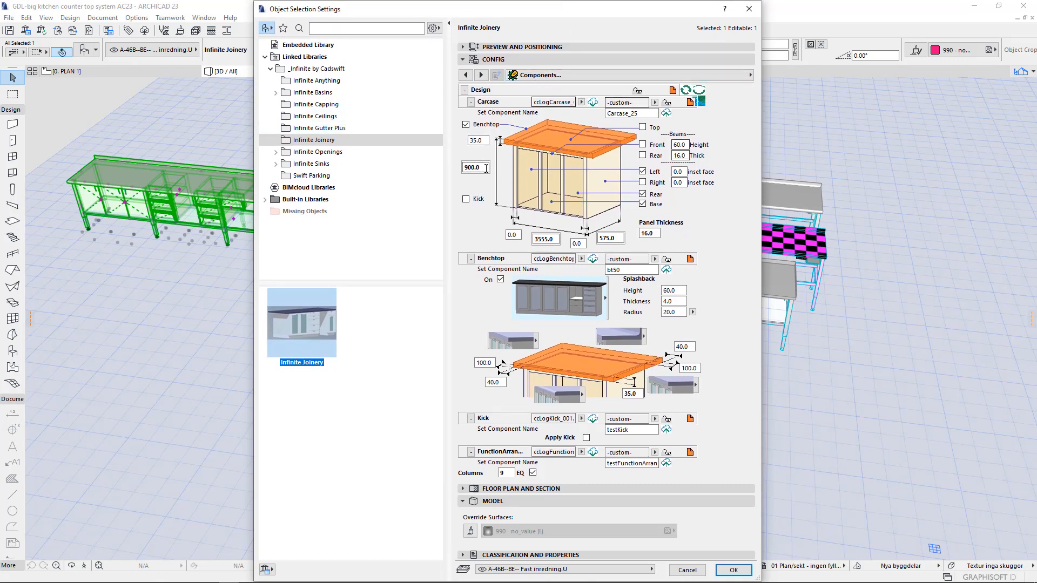
- Enable the kick and disable the benchtop in the Carcase settings to compare the graphical interface
click(466, 199)
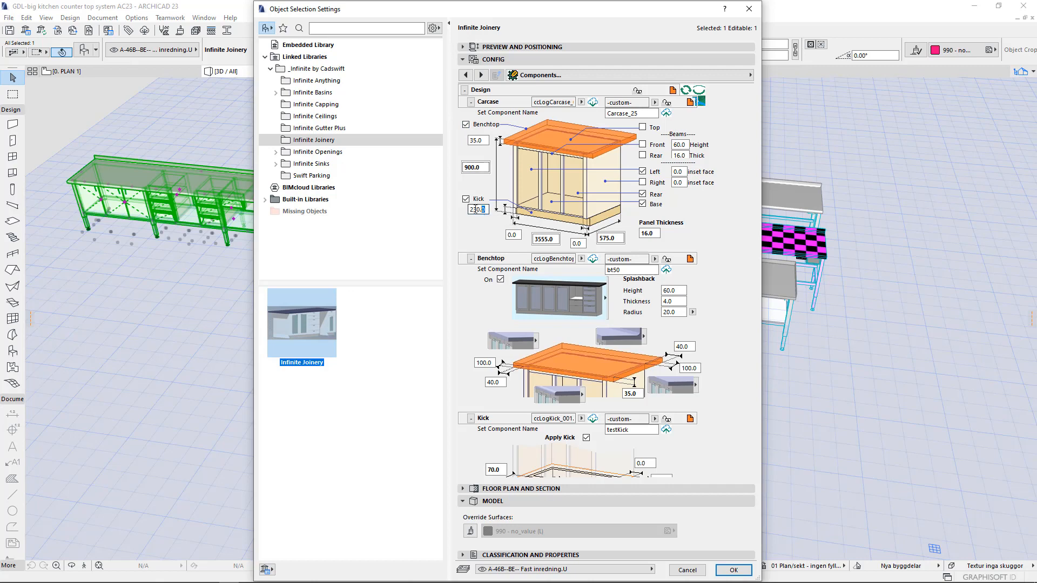
click(465, 125)
right_click(467, 137)
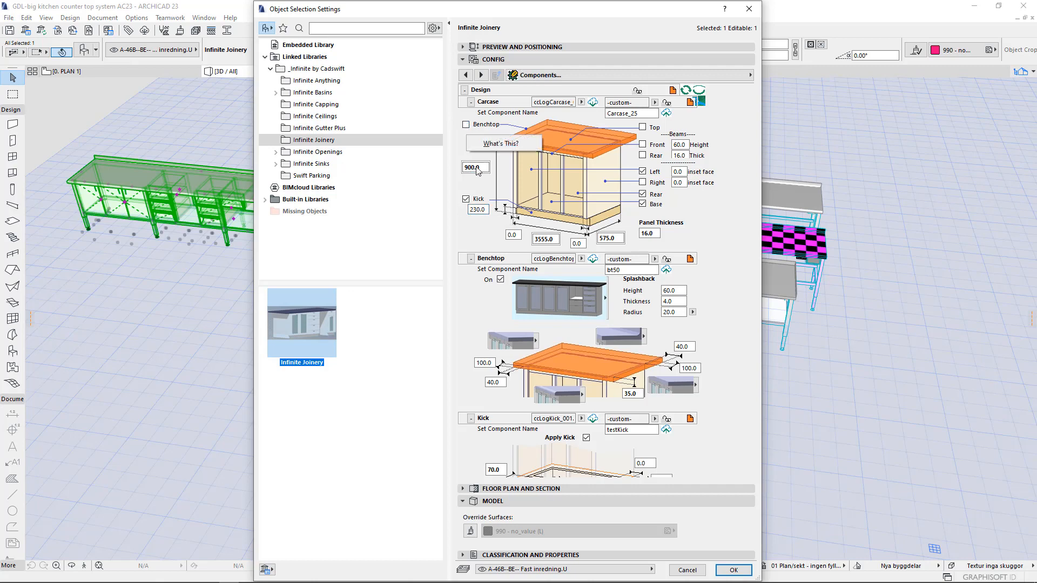
click(478, 171)
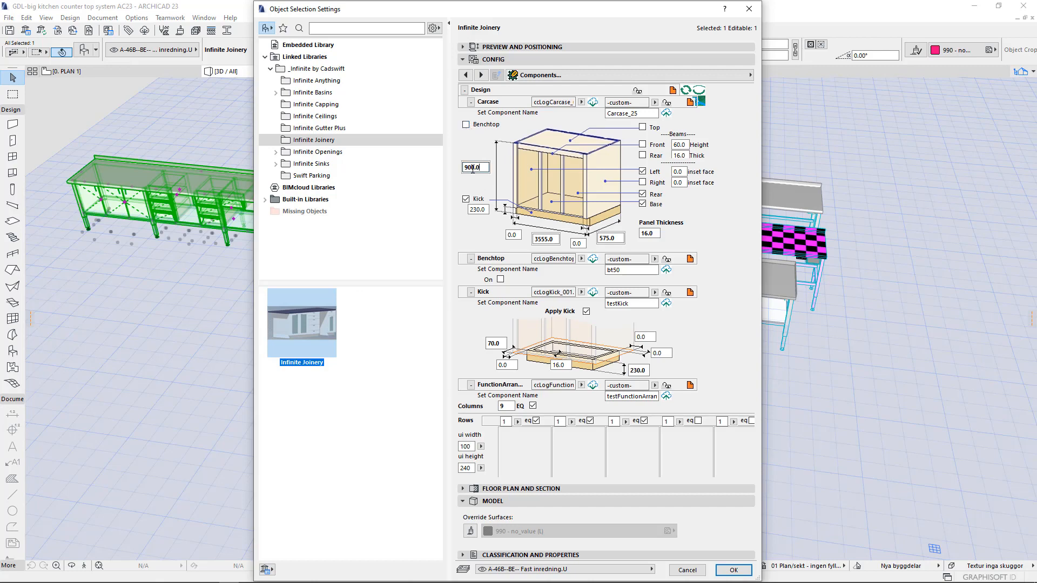
- Inspect the Carcase's overall width and panel thickness fields, and turn the benchtop back on
click(544, 238)
click(646, 233)
double_click(649, 234)
click(467, 124)
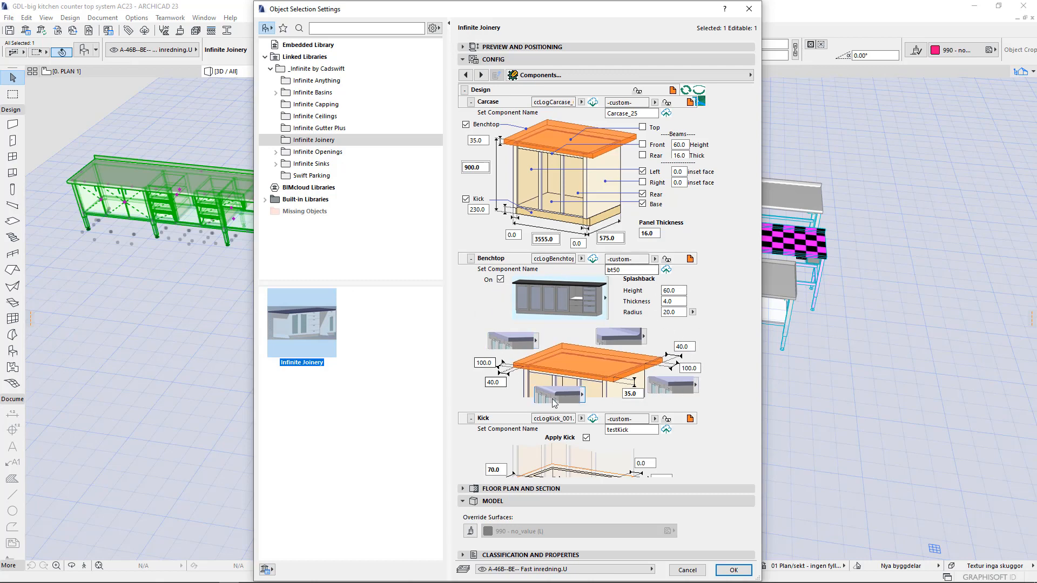
- Switch off the benchtop and the kick from their own component settings
click(500, 280)
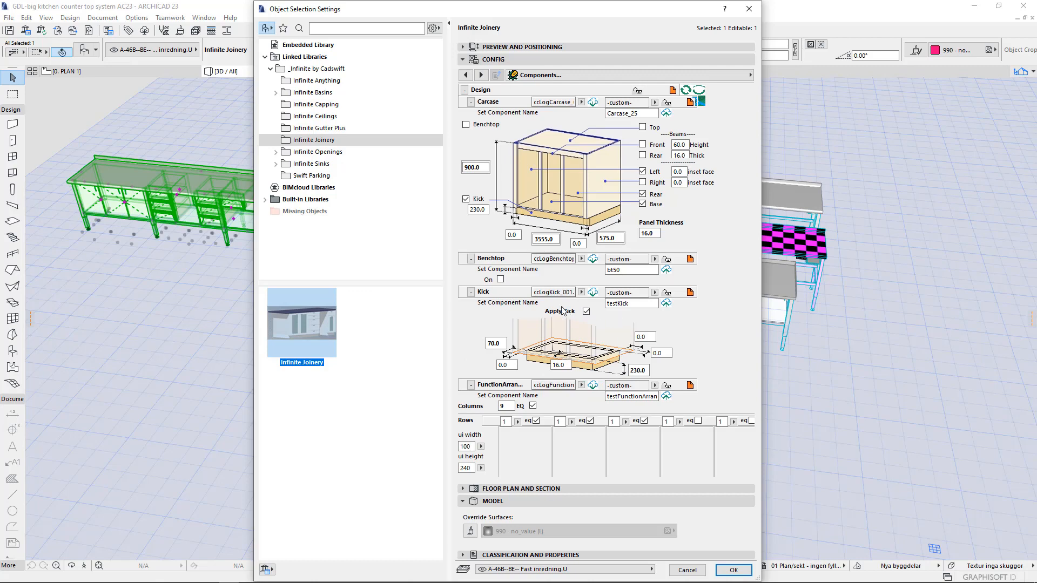
click(587, 311)
click(586, 312)
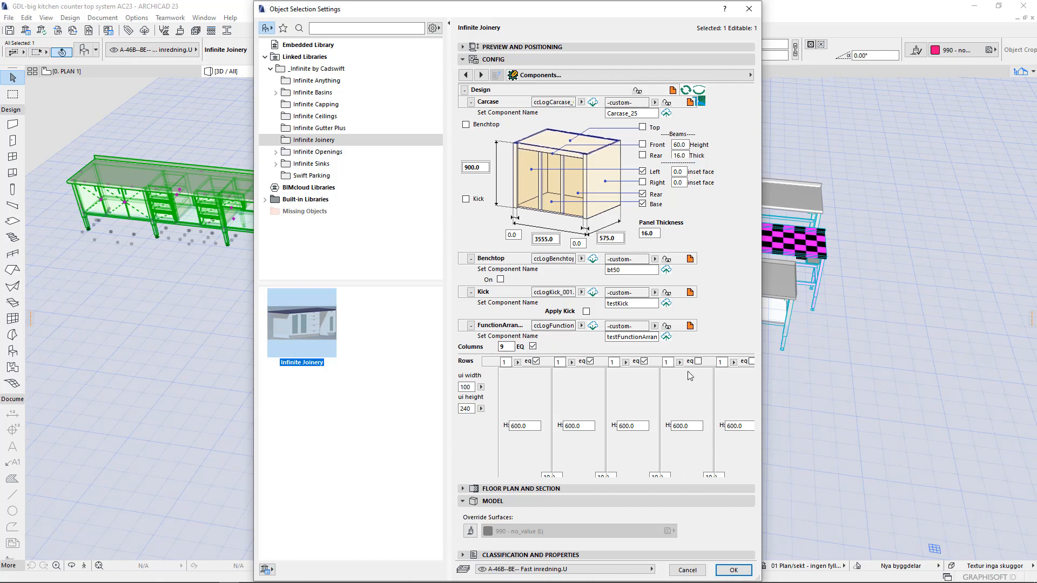
- Set the function arrangement's ui height to 160 and ui width to 80, and select its column count
double_click(473, 409)
text(10)
click(471, 388)
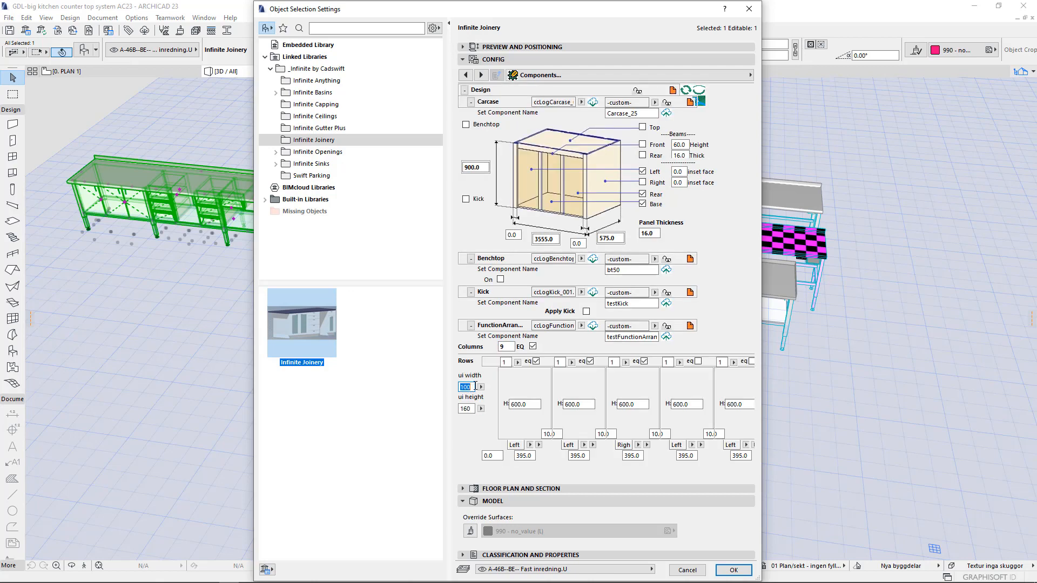
text(60)
key(Return)
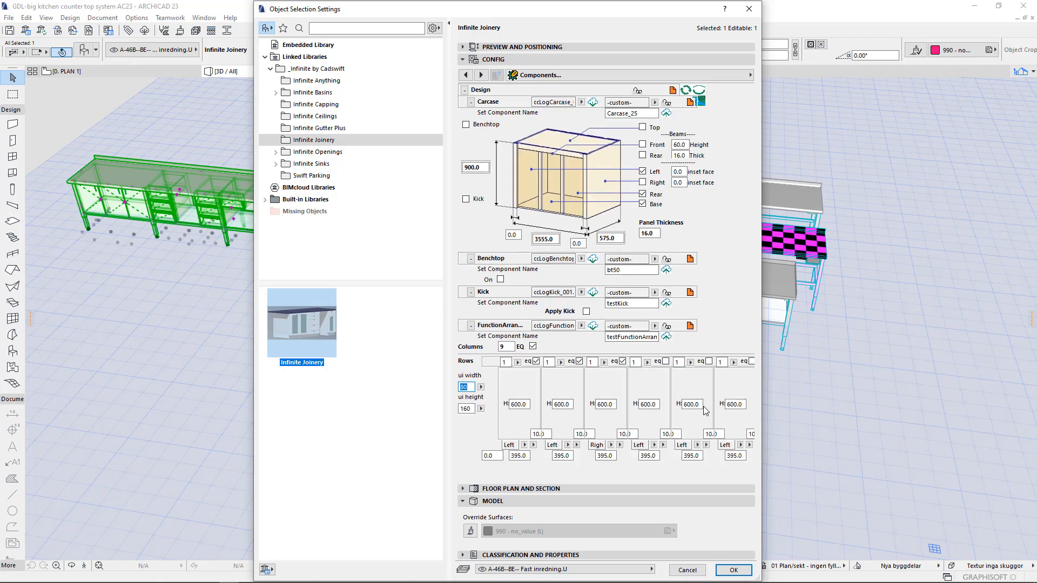
click(509, 347)
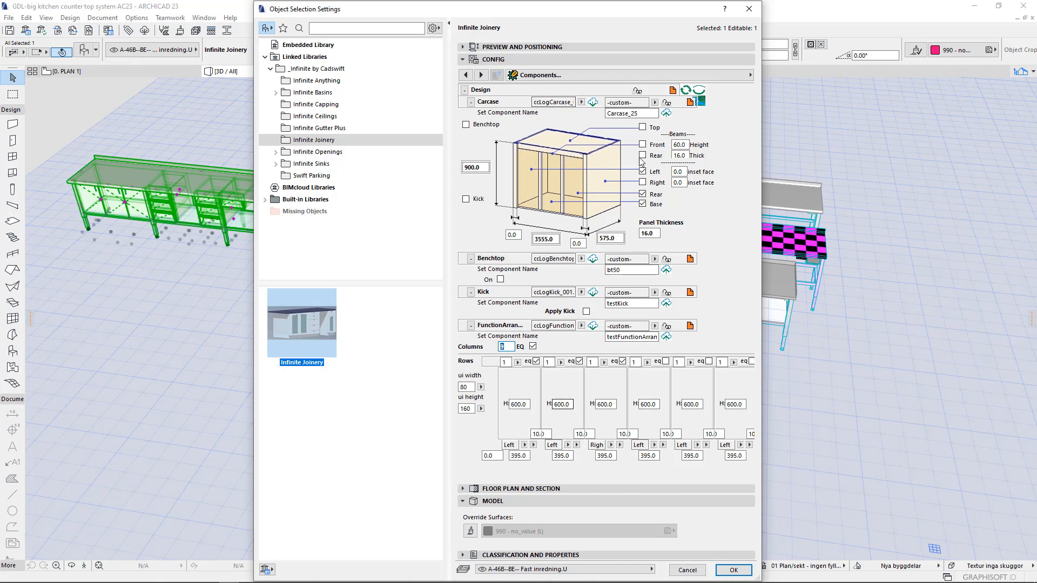
- Show all component groups on the Components page with Design collapsed, and display the Preview and Positioning section in a shorter dialog
click(701, 101)
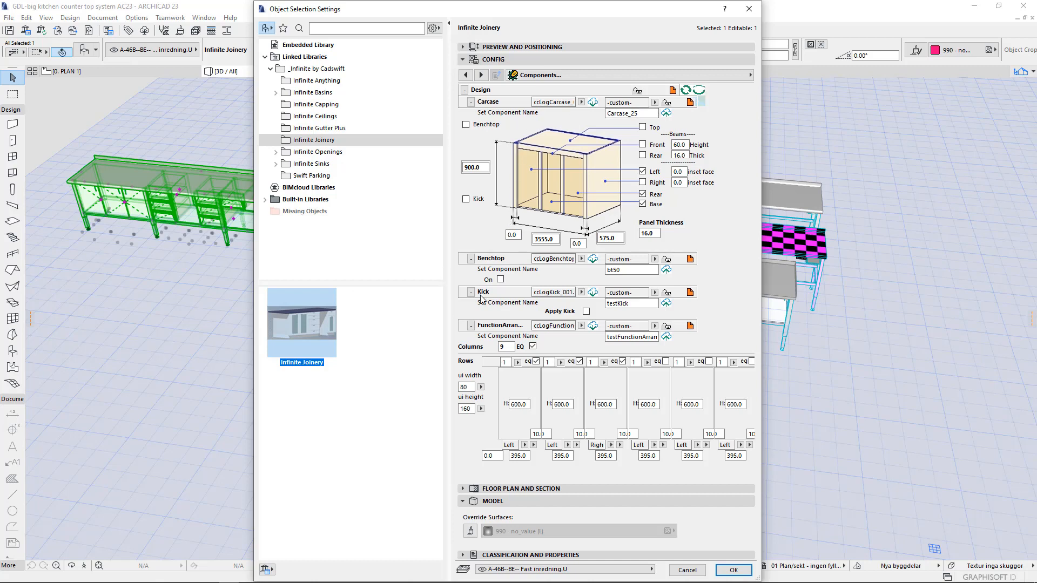
click(698, 90)
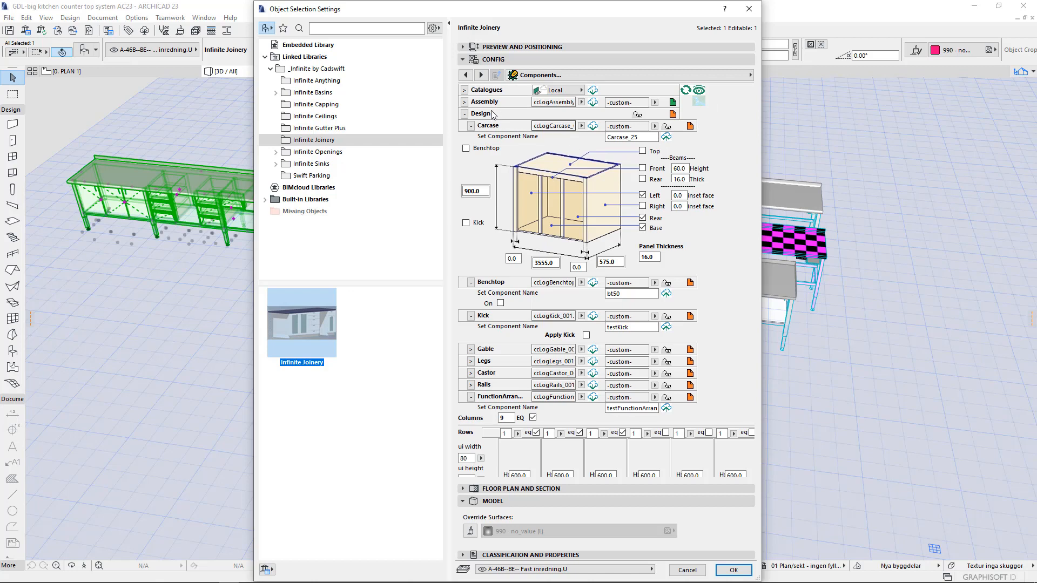
click(464, 114)
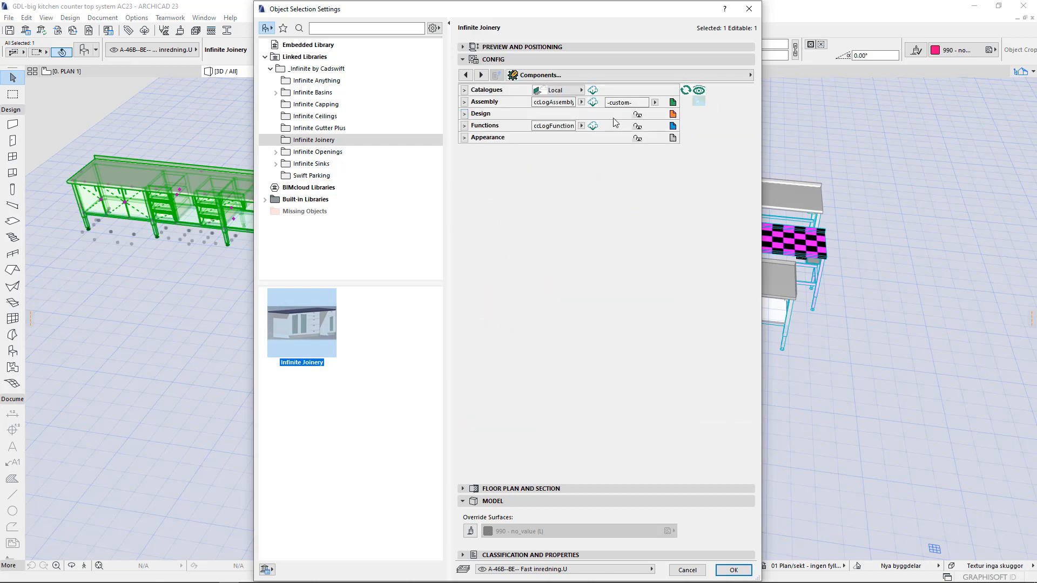
click(460, 49)
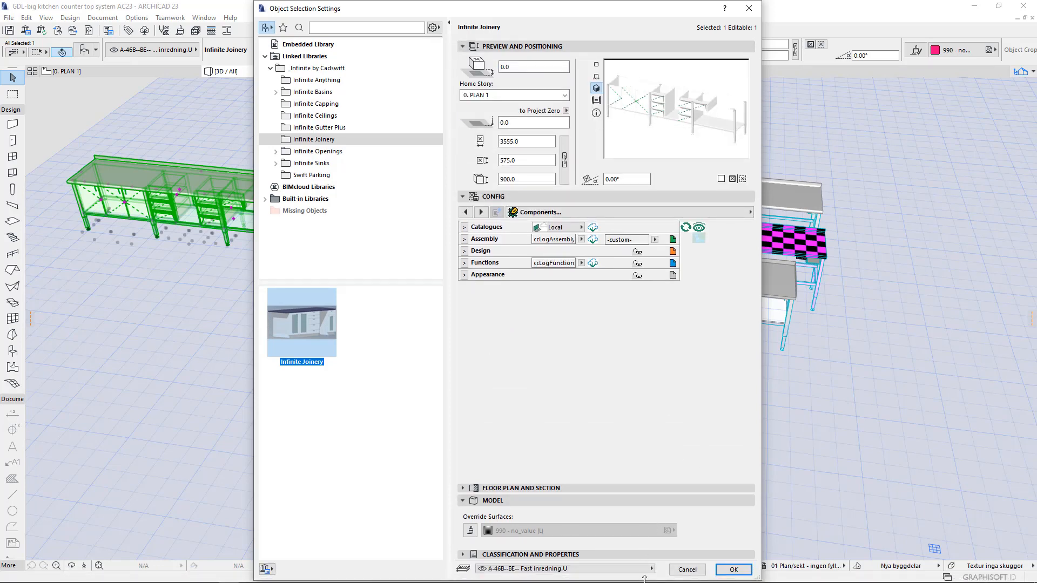
drag(646, 570, 646, 501)
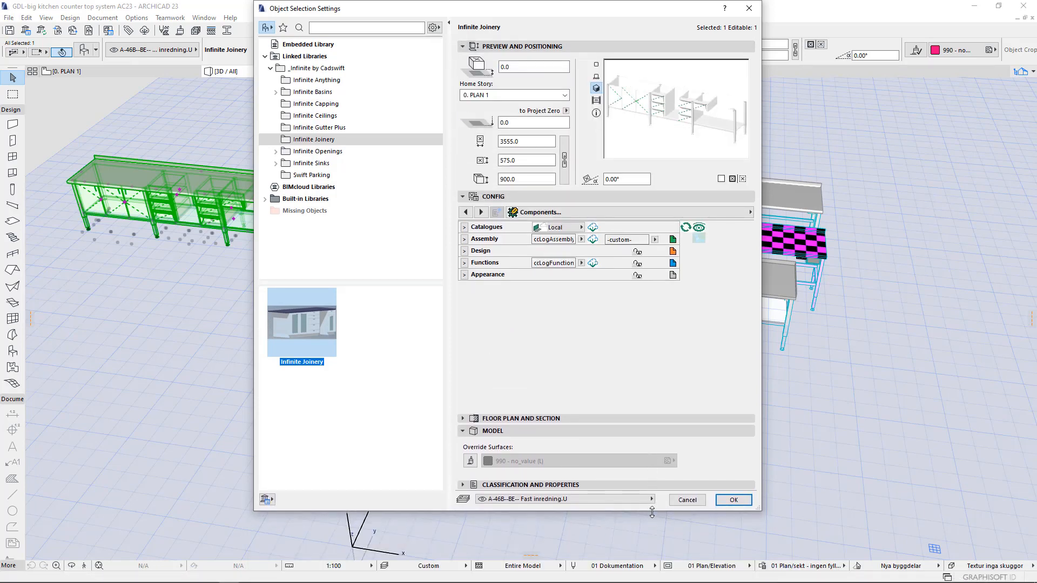
- Turn the benchtop back on in the Carcase settings, and collapse those settings
click(463, 251)
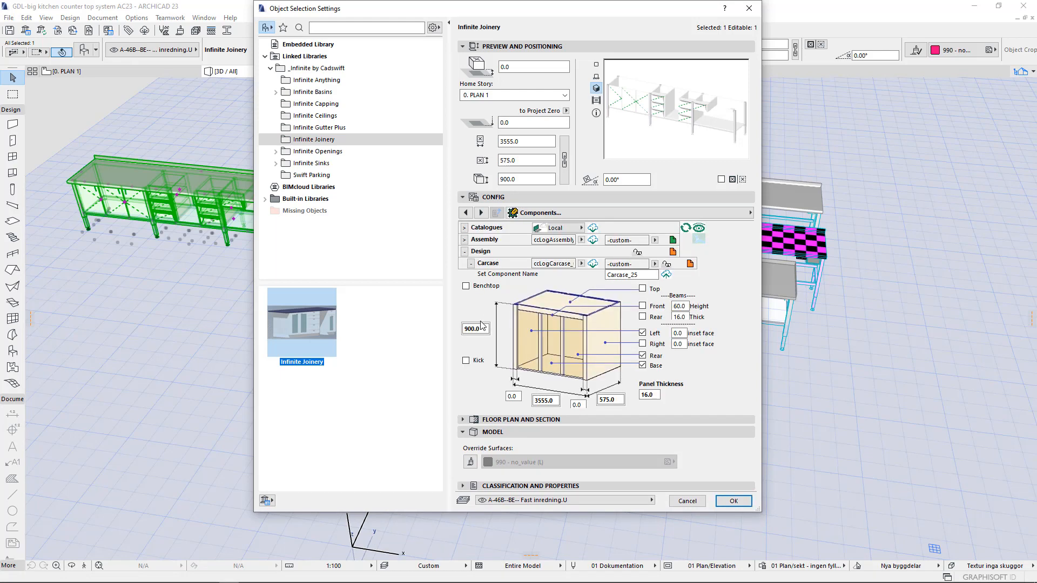
click(466, 286)
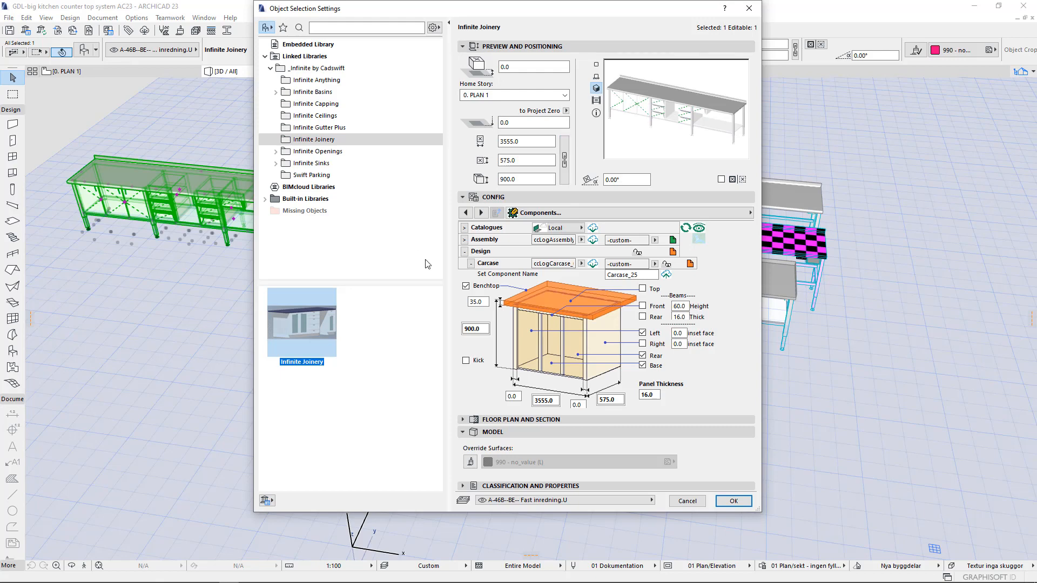
click(471, 264)
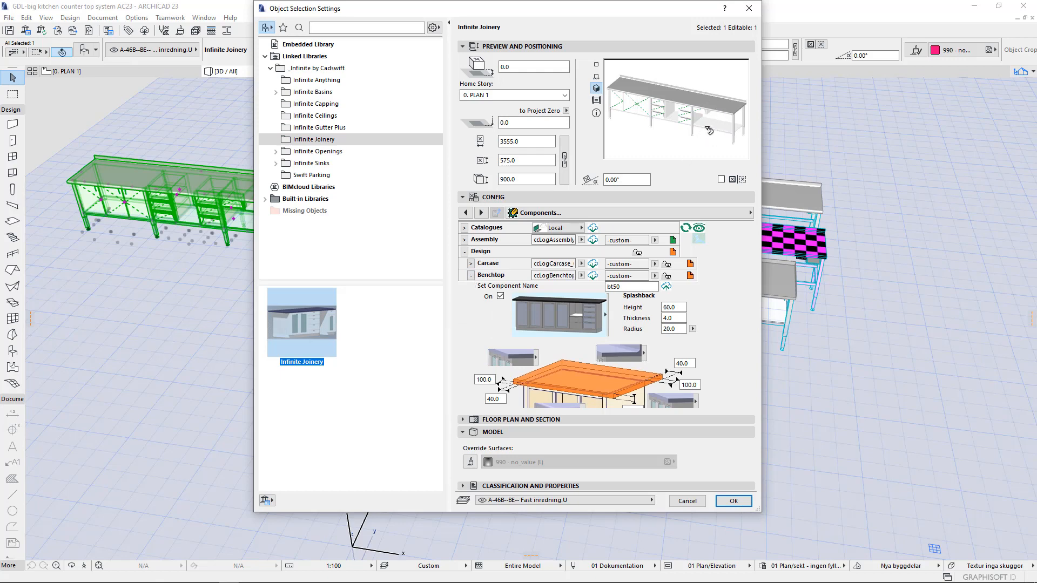
- Inspect the Benchtop's component name, splashback height, thickness and rear profile options
double_click(625, 287)
click(674, 307)
drag(523, 513, 523, 581)
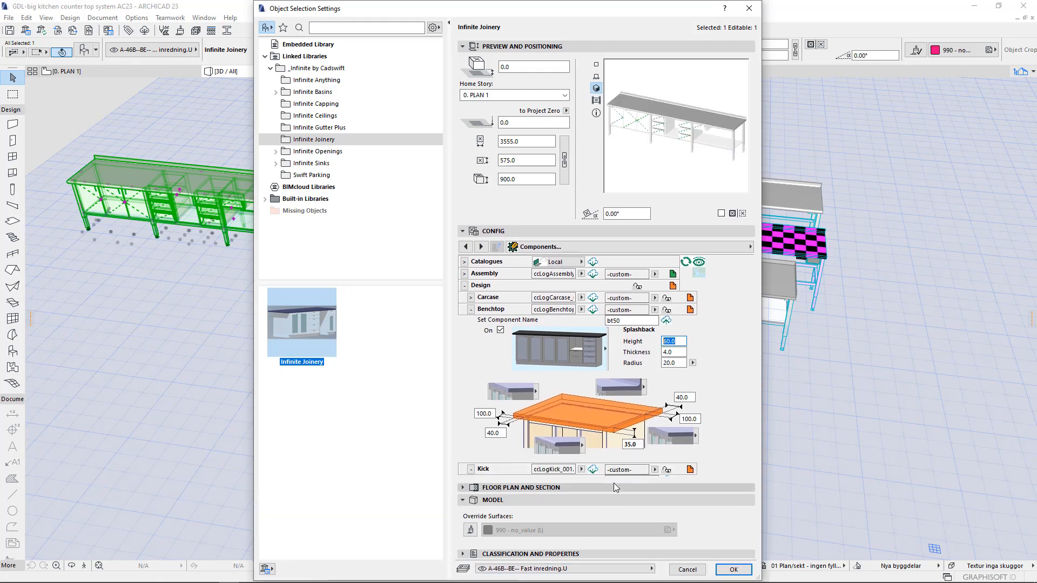
click(638, 444)
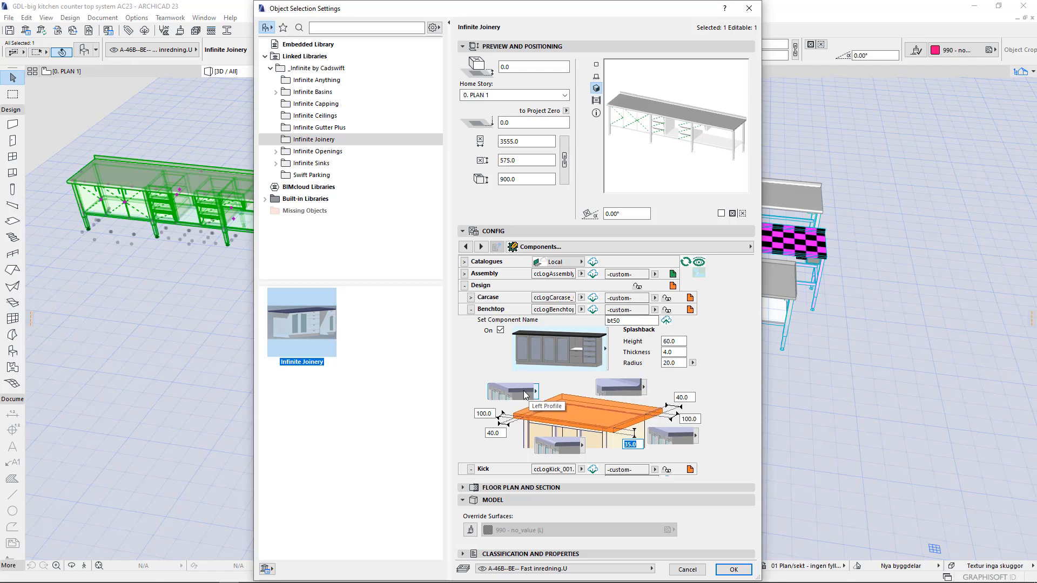
click(630, 390)
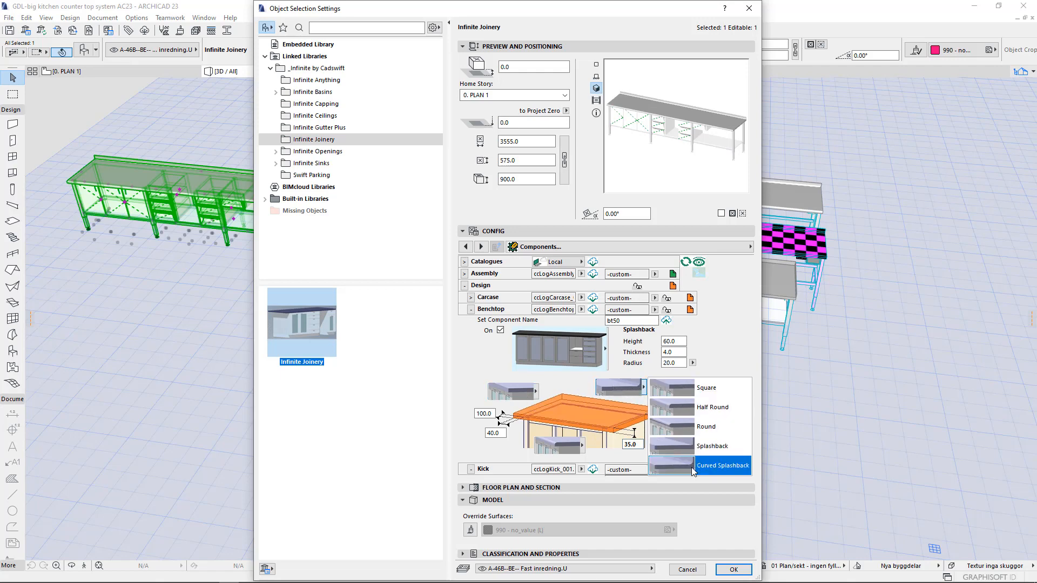
click(724, 323)
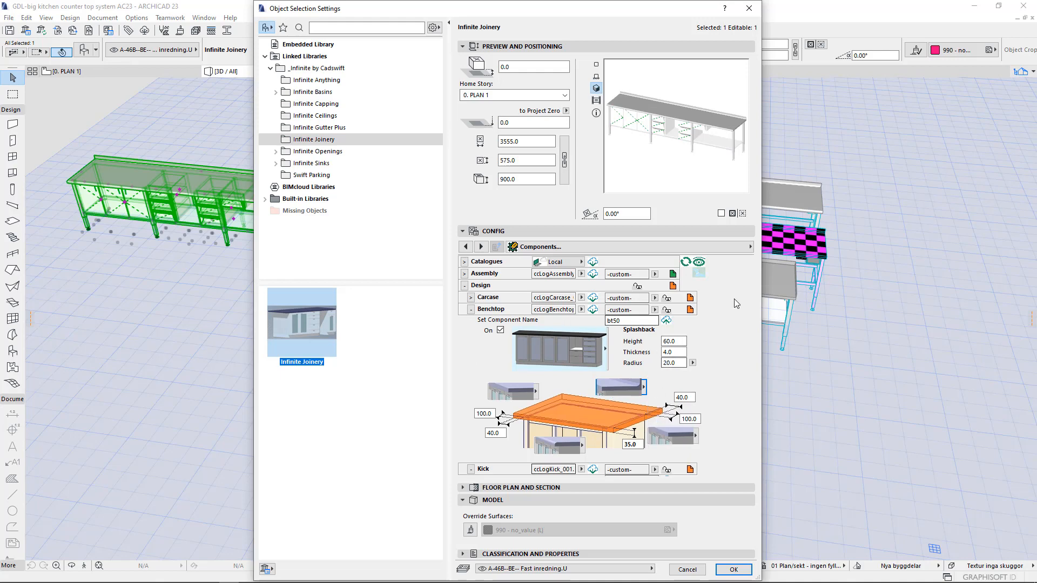
- Name the Benchtop component LA-BT-01 and save it to the catalogue
double_click(621, 321)
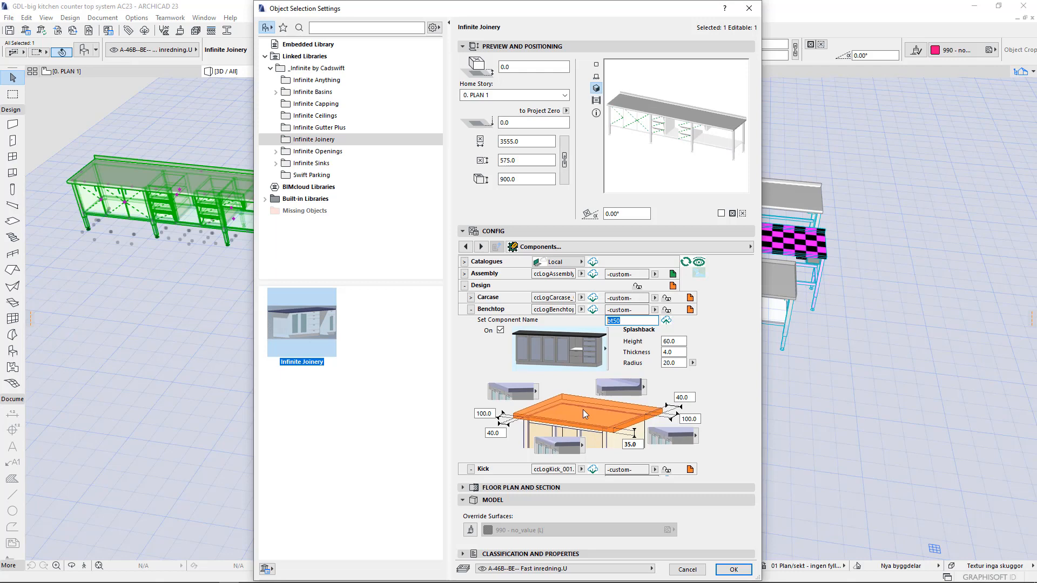
text(LA)
key(Return)
click(620, 320)
key(Return)
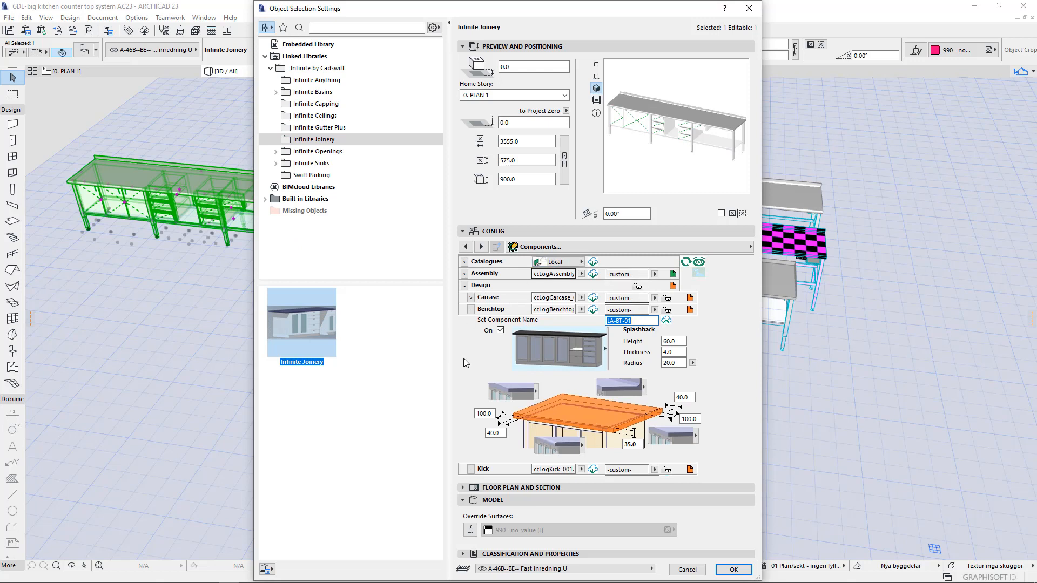
click(667, 321)
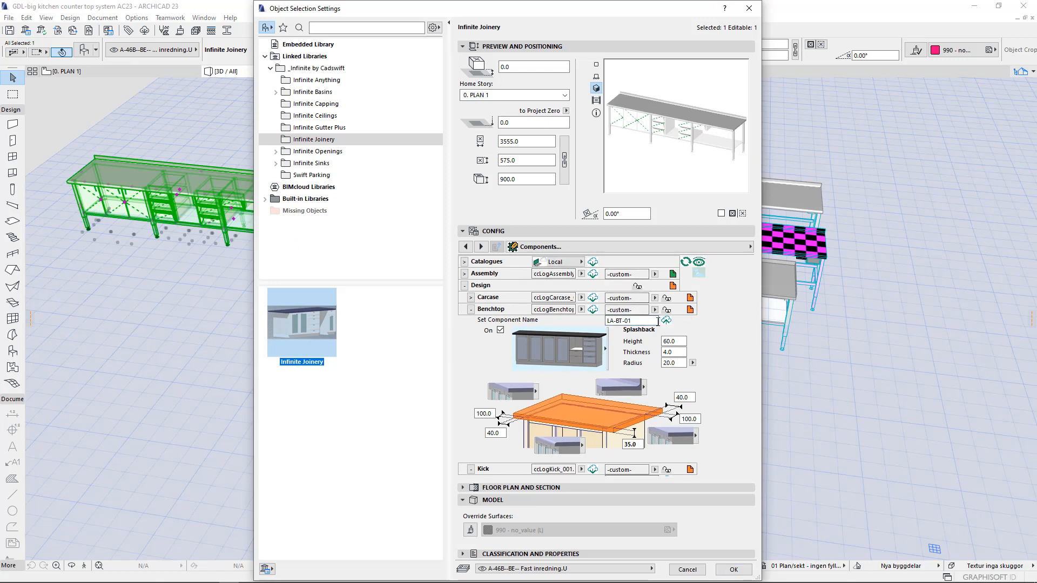
click(667, 321)
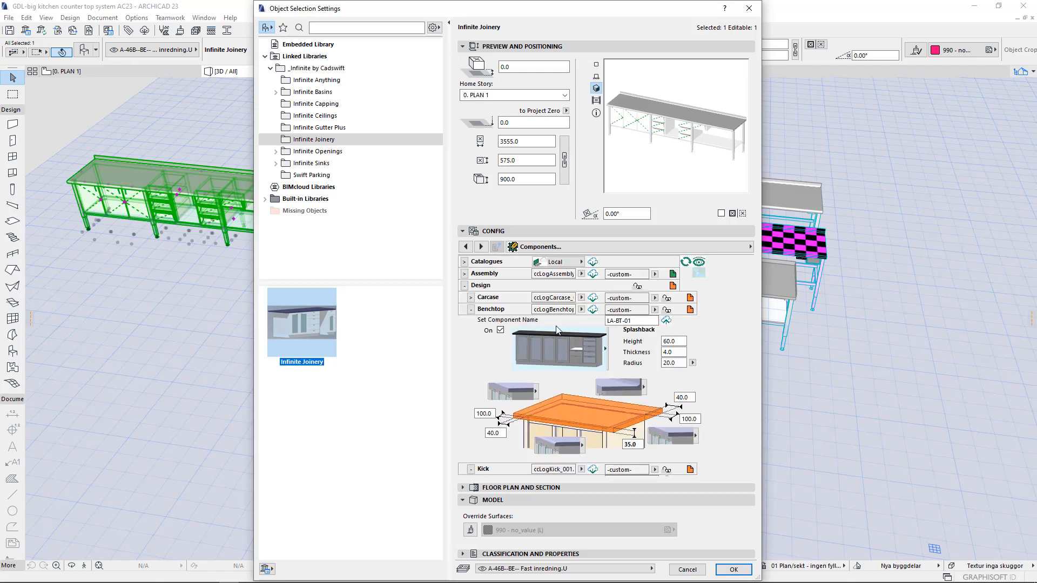
- Assign the saved LA-BT-01 component to the Benchtop and collapse its settings
click(593, 309)
click(655, 310)
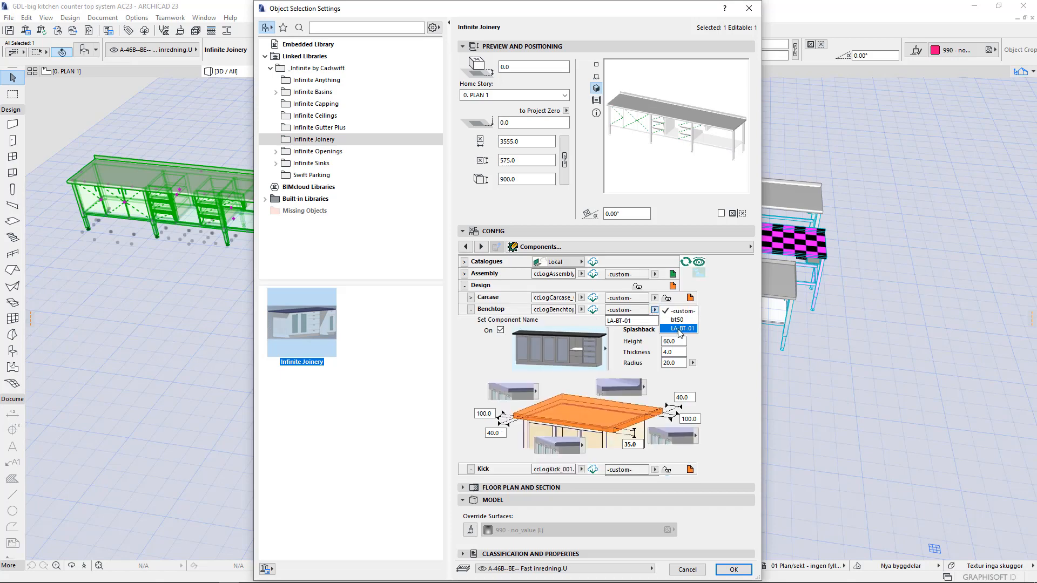
click(680, 328)
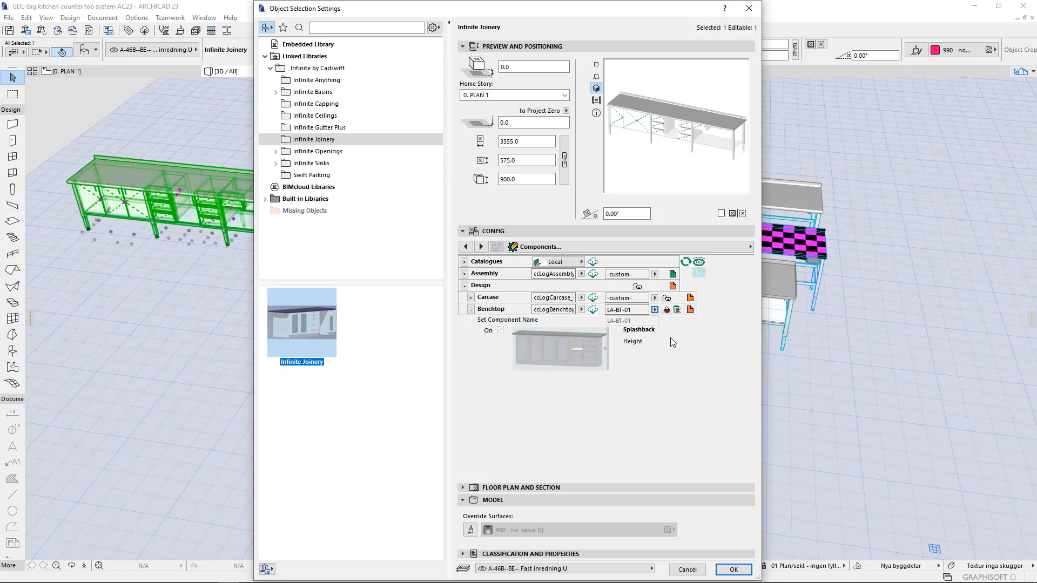
click(471, 311)
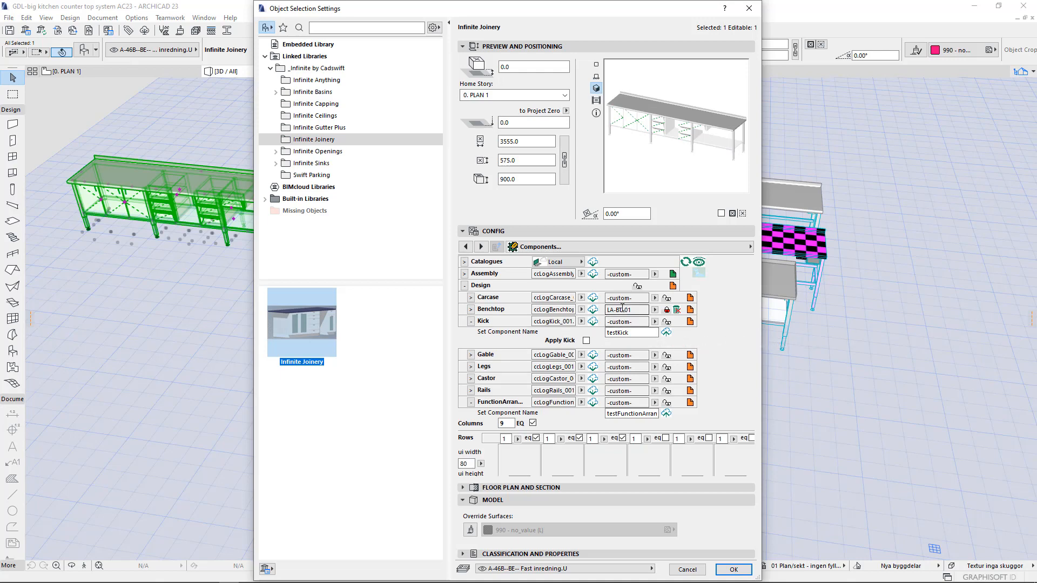
- Save the disabled Kick as a component named off, and link the Kick to that saved component
click(639, 333)
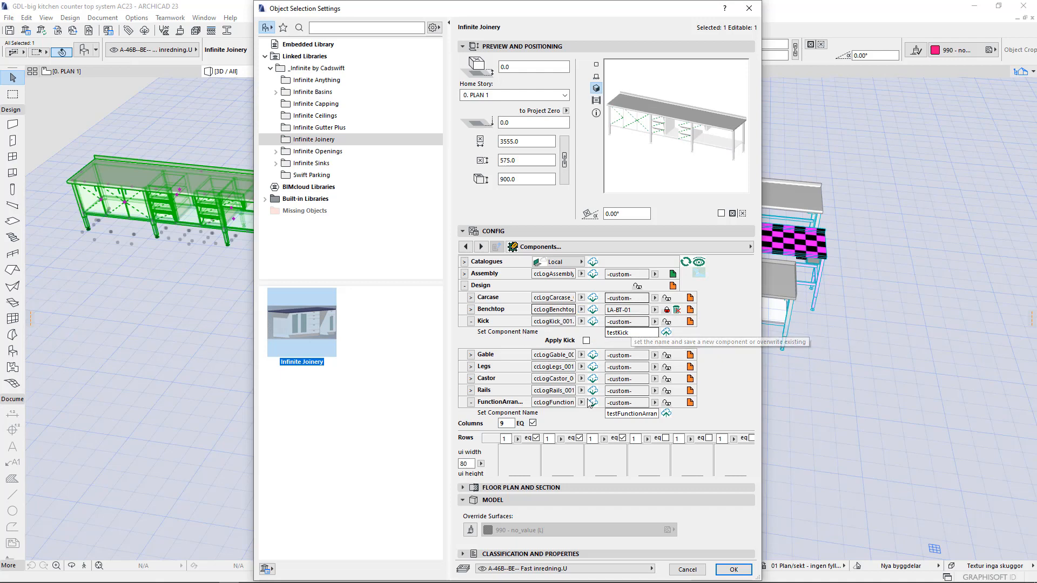
key(ctrl+a)
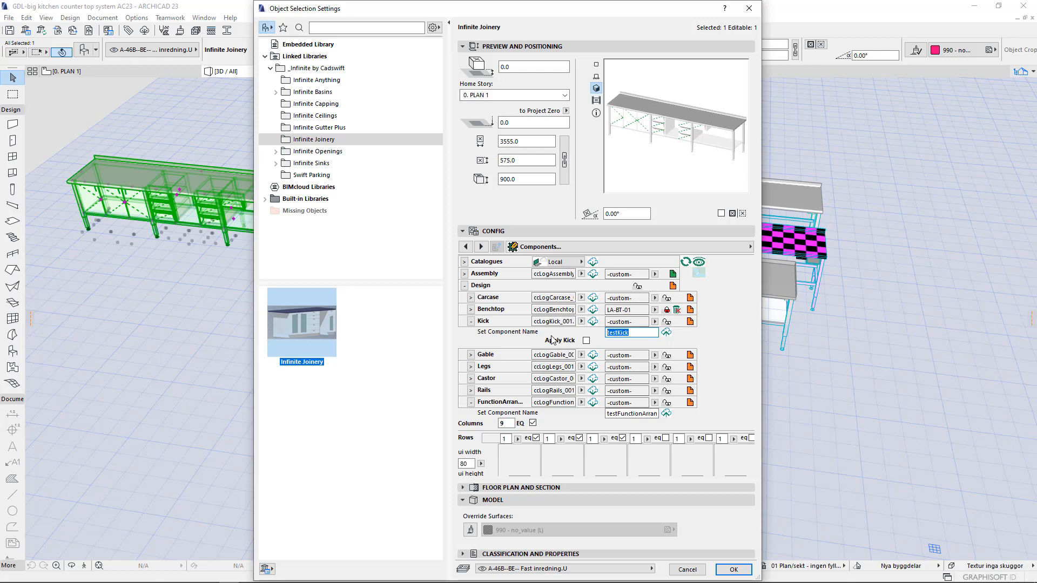
text(off)
click(667, 333)
click(667, 333)
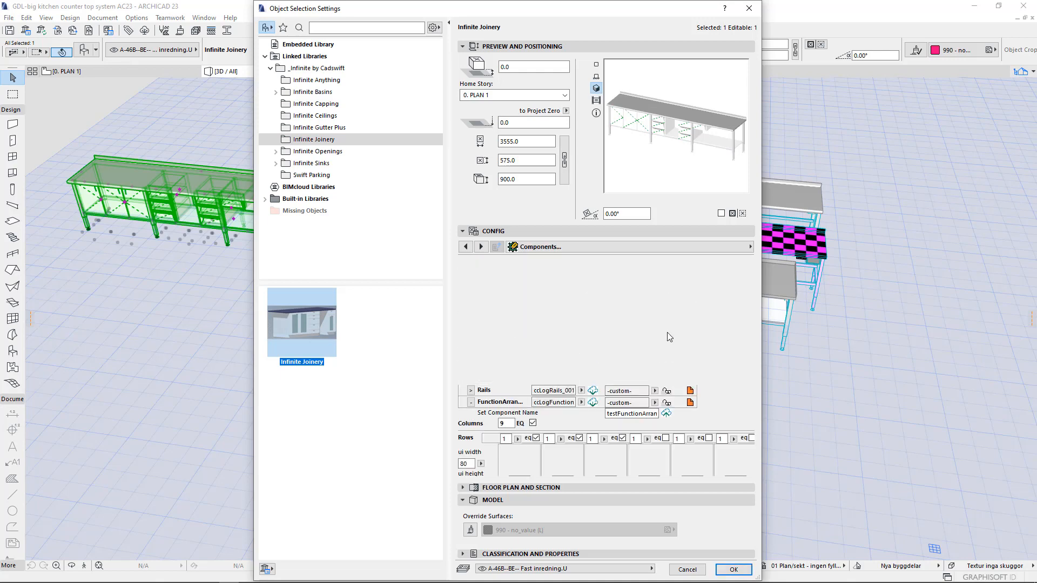
click(593, 322)
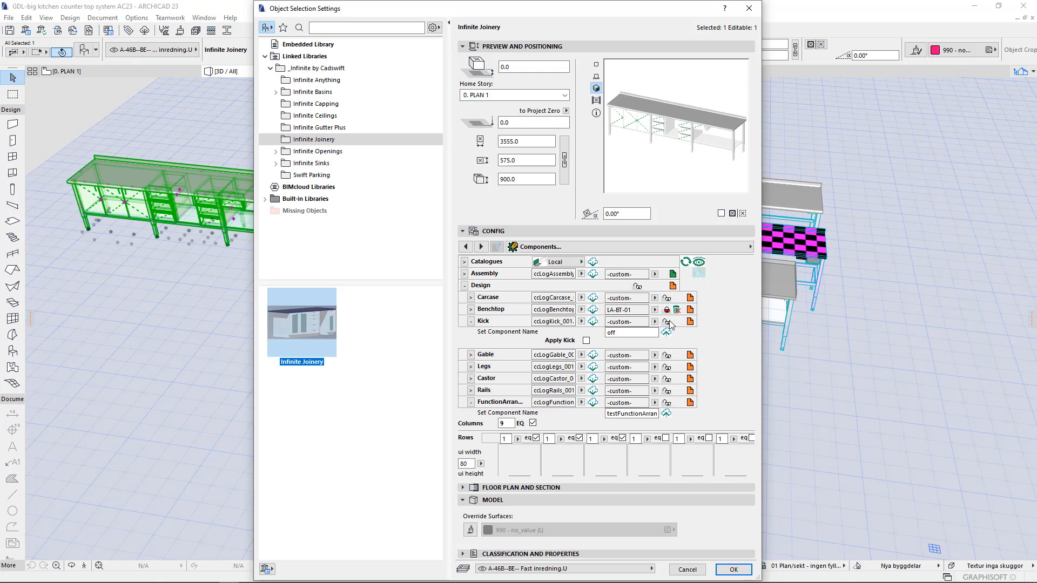
click(667, 321)
click(470, 321)
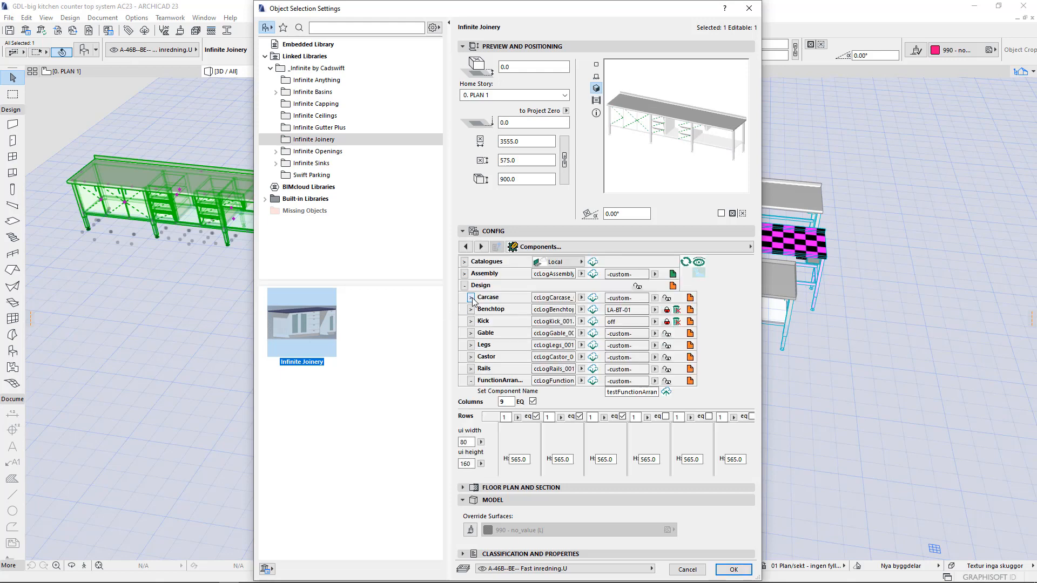
- Save the Carcase as a component named LA-C-01, and link the Carcase to that saved component
click(470, 297)
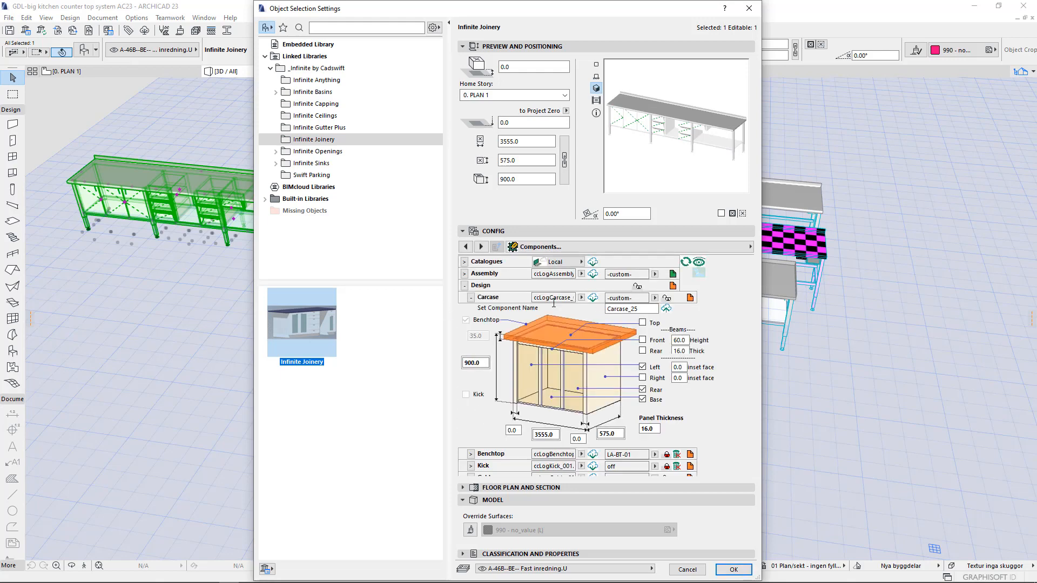
click(642, 388)
double_click(621, 309)
text(LA-C-01)
click(668, 306)
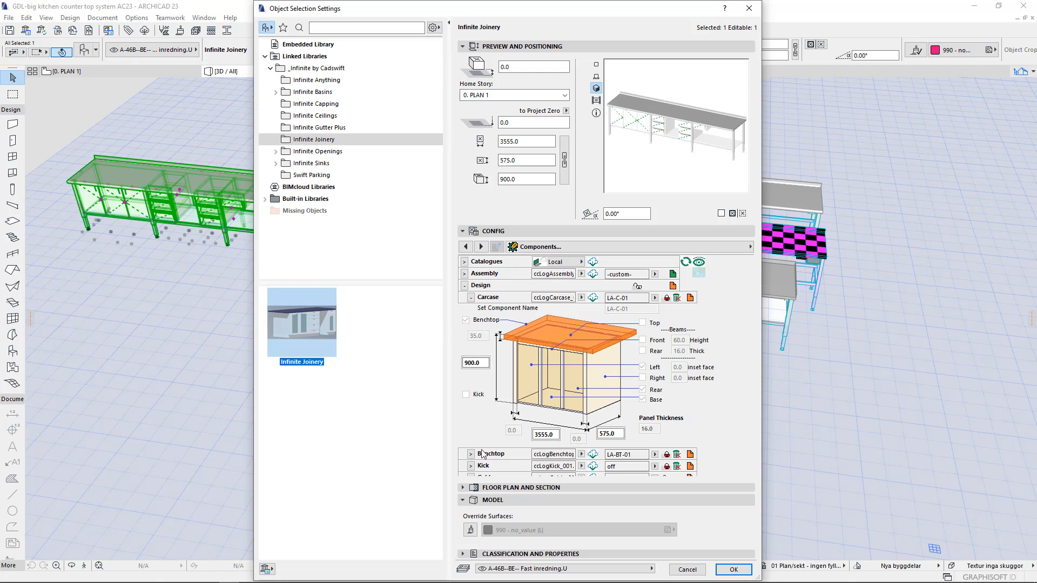
click(471, 297)
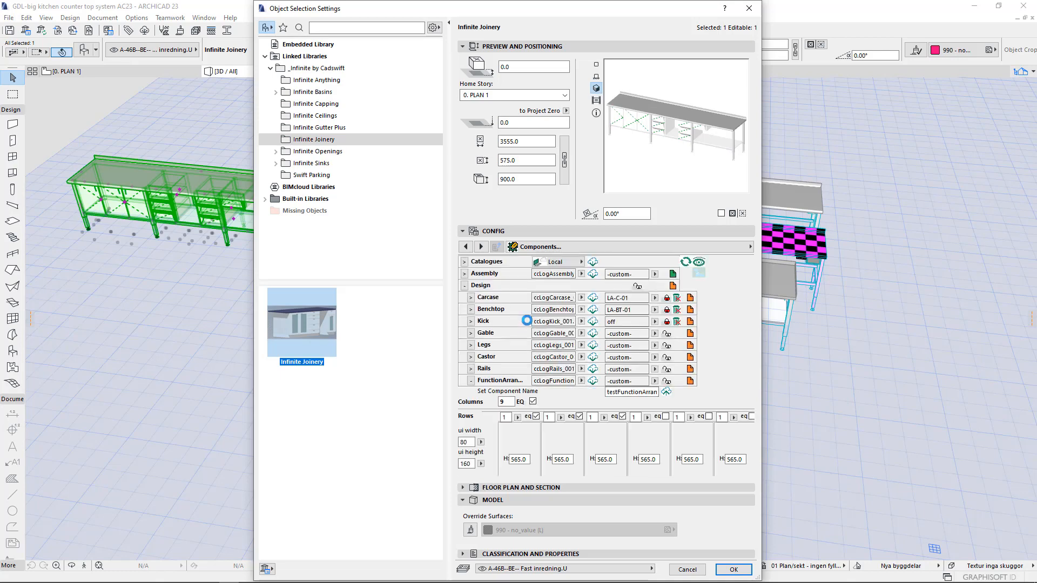
- Save the disabled Gable as a component named off, and link the Gable to that saved component
click(471, 333)
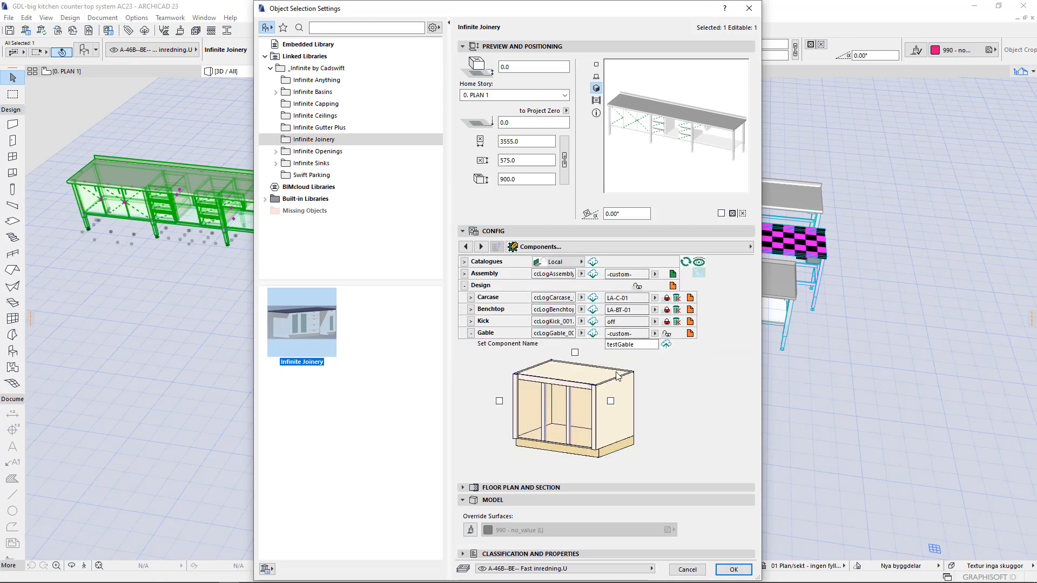
drag(641, 344, 507, 340)
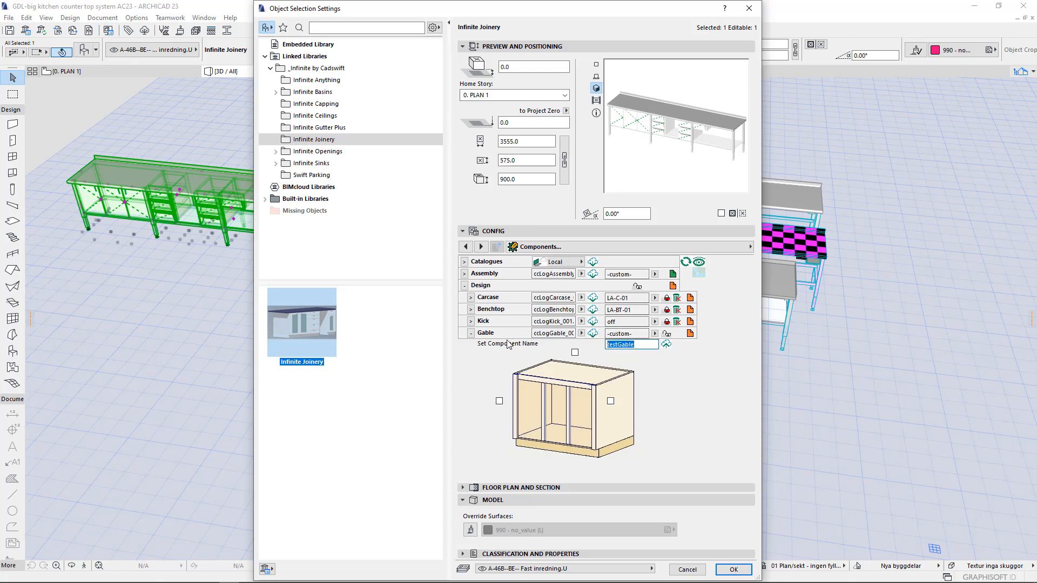
text(off)
click(665, 344)
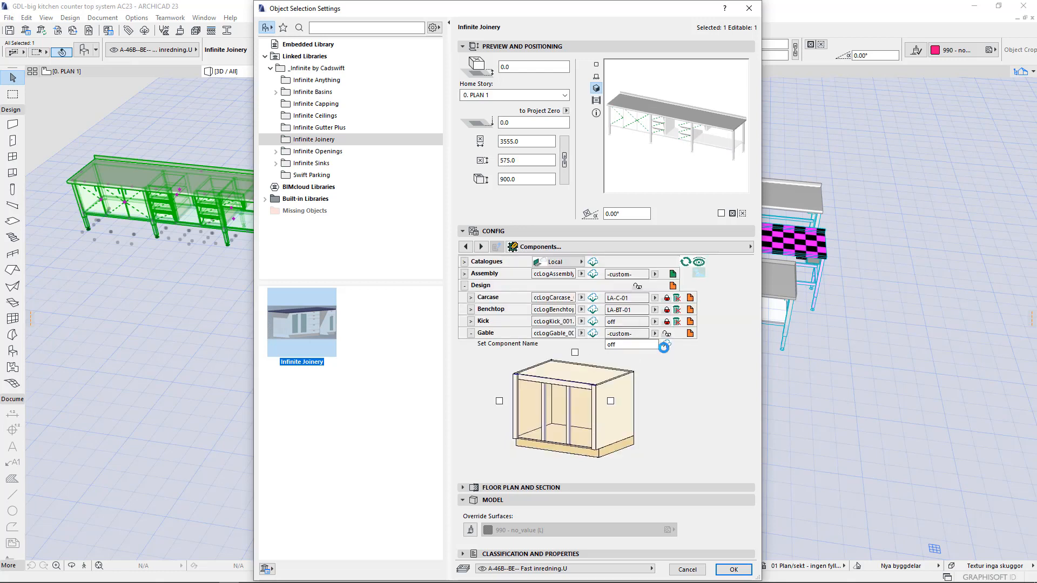
click(595, 337)
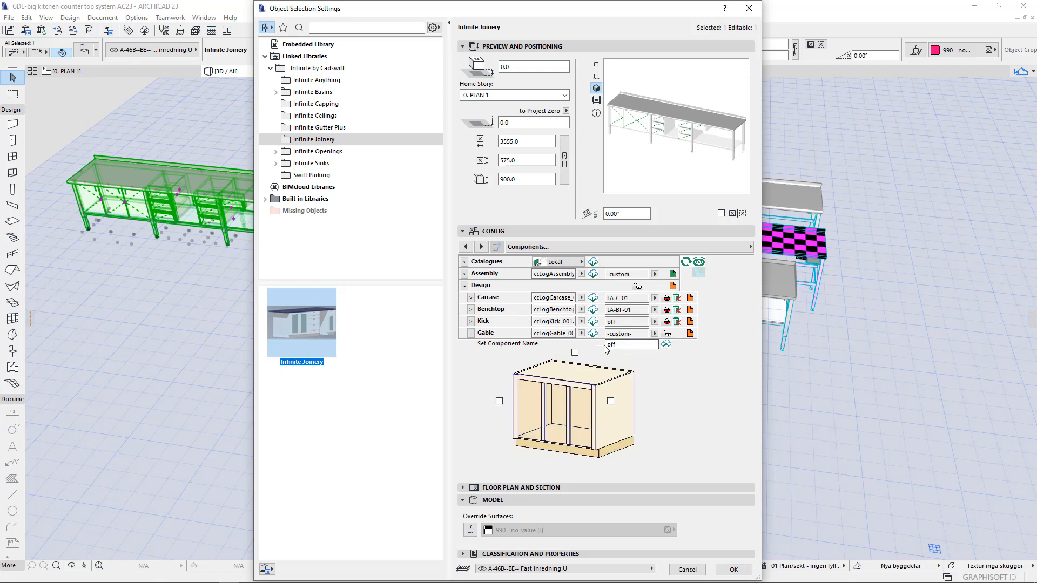
click(668, 335)
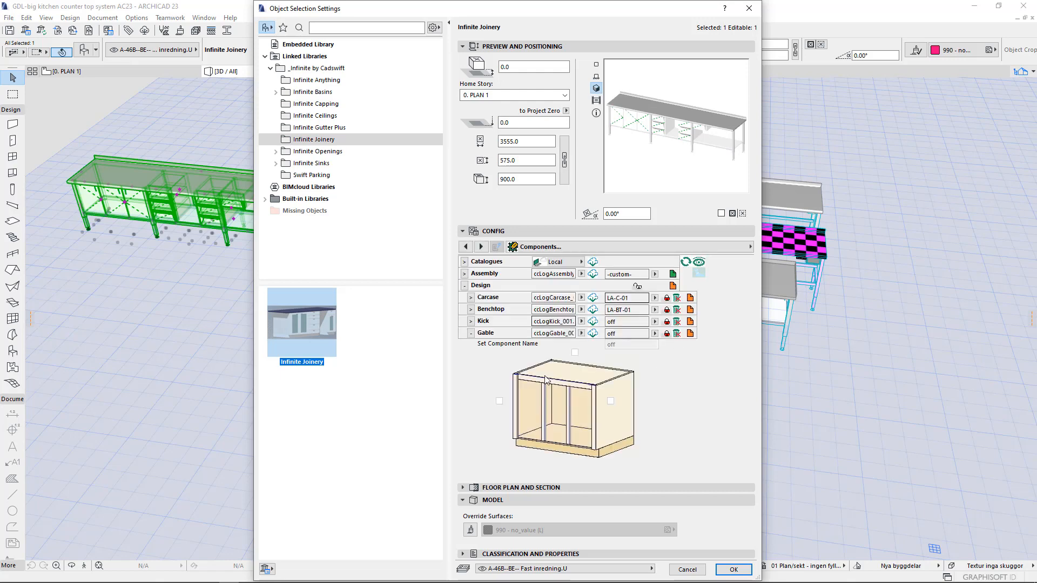
click(471, 333)
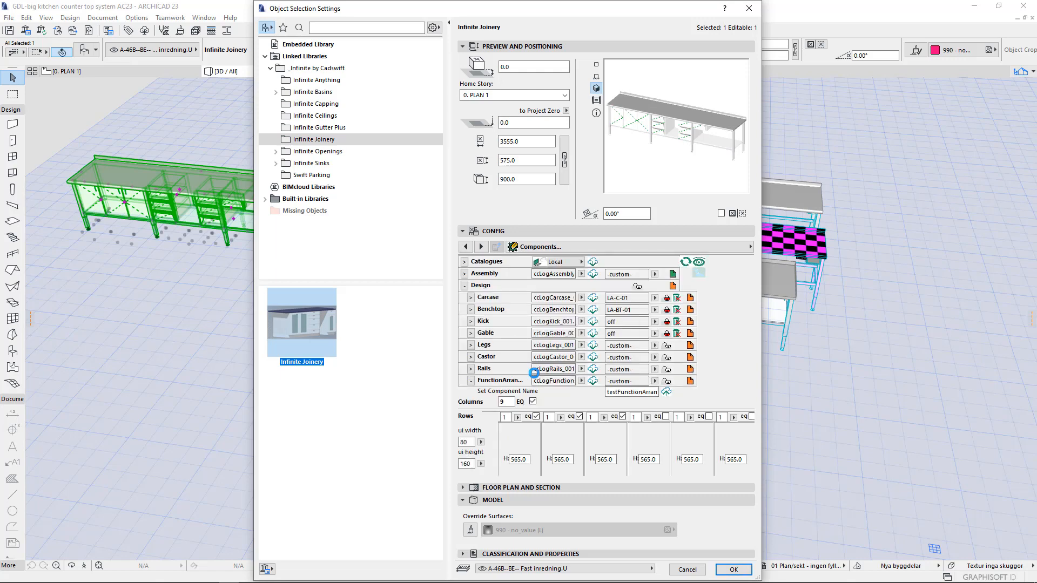
- Save the Legs as a component named LA-L-01, and link the Legs to that saved component
click(471, 346)
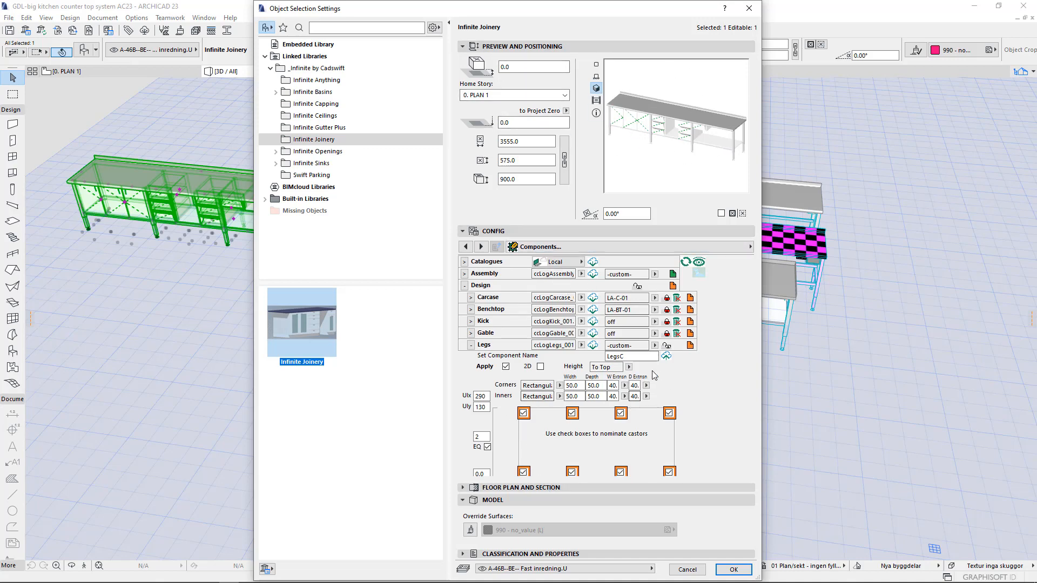
drag(633, 358, 533, 353)
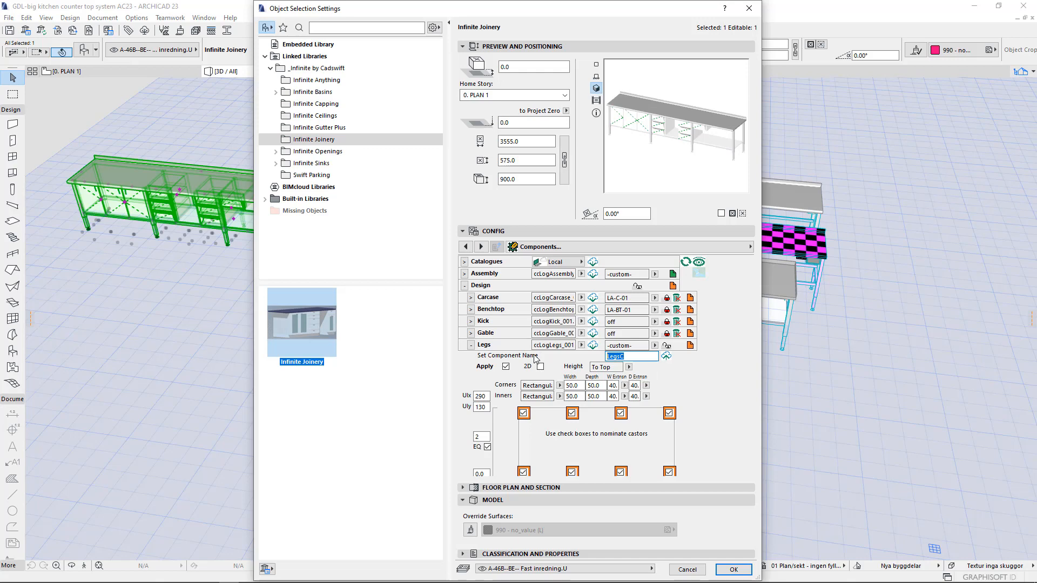
text(LA-L-01)
key(Return)
click(667, 357)
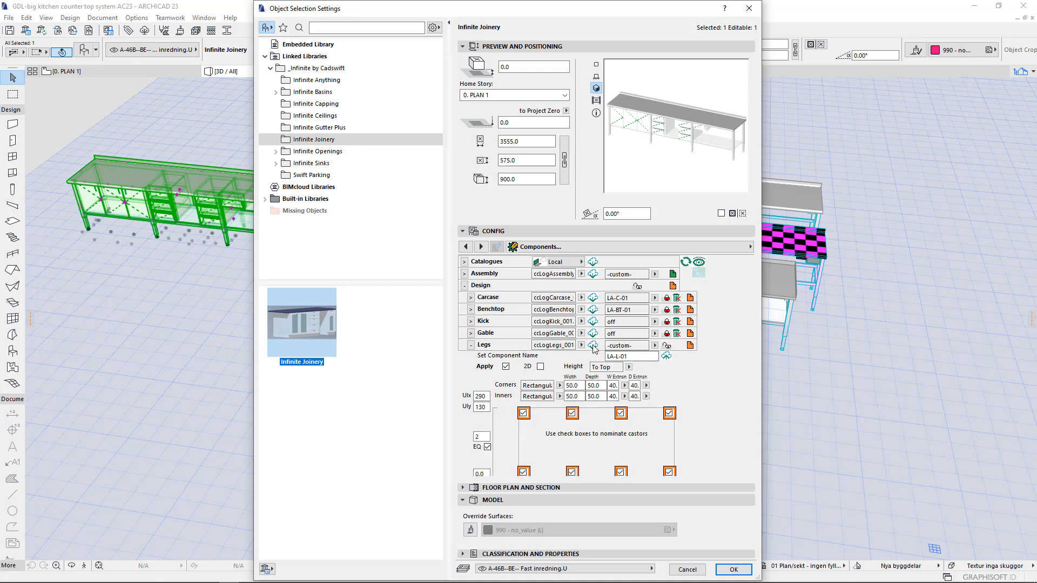
click(593, 345)
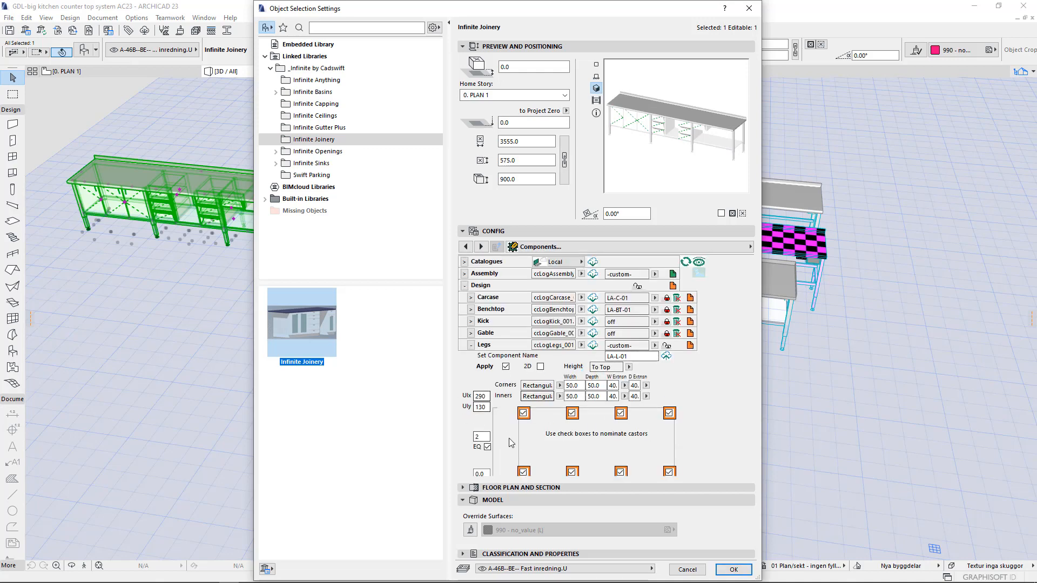
click(668, 347)
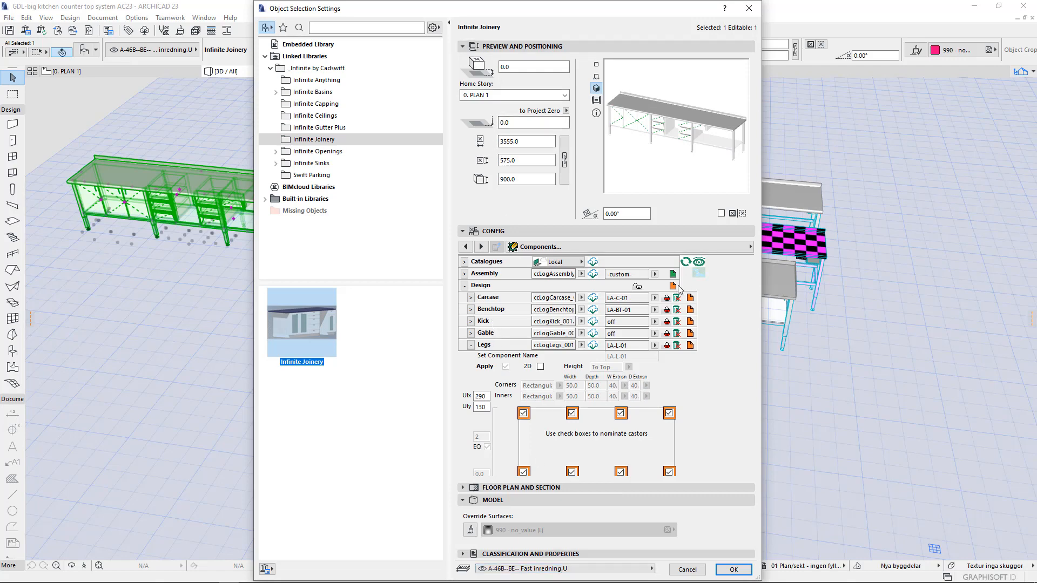
- Show only the expanded component settings, then save the Function Arrangement as a component named LA-FA-01 and link it to that saved component
click(700, 263)
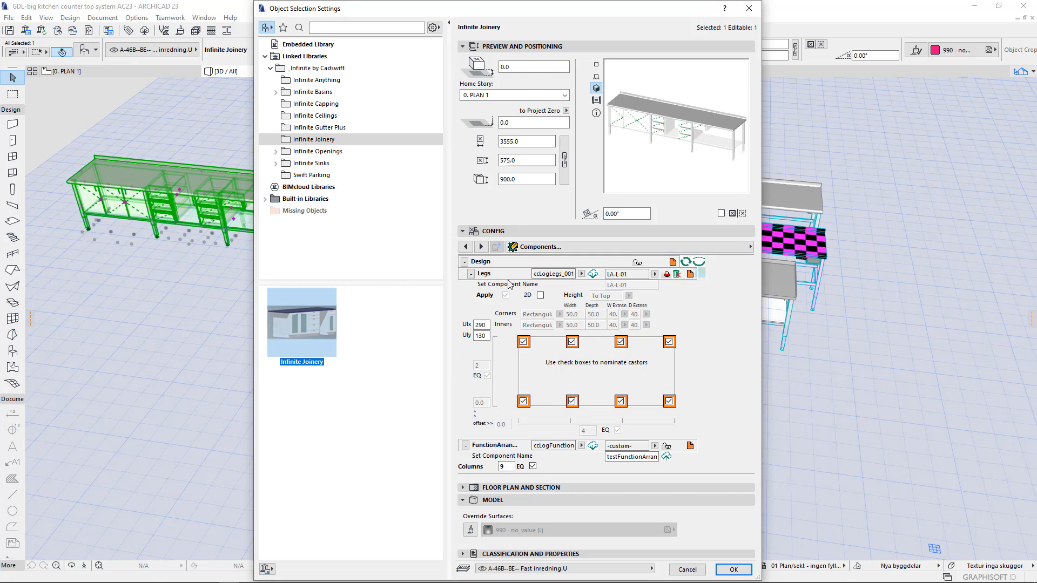
click(471, 274)
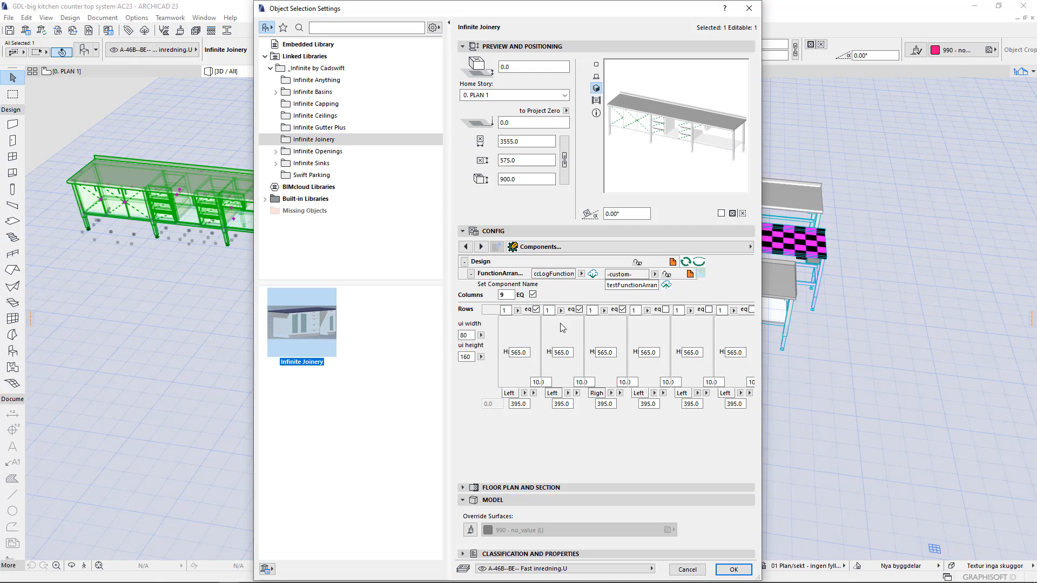
click(612, 285)
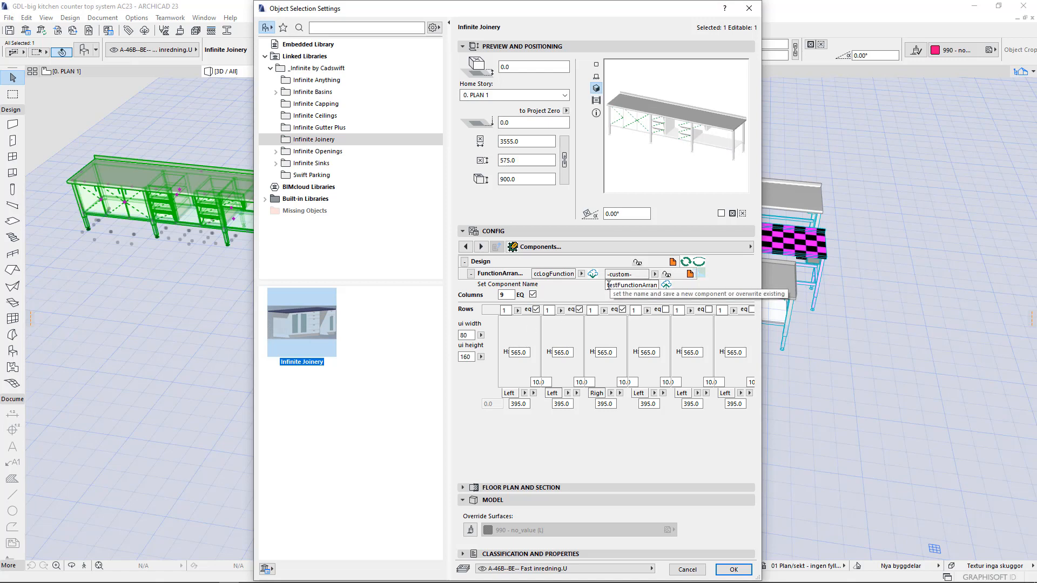
drag(607, 285, 693, 285)
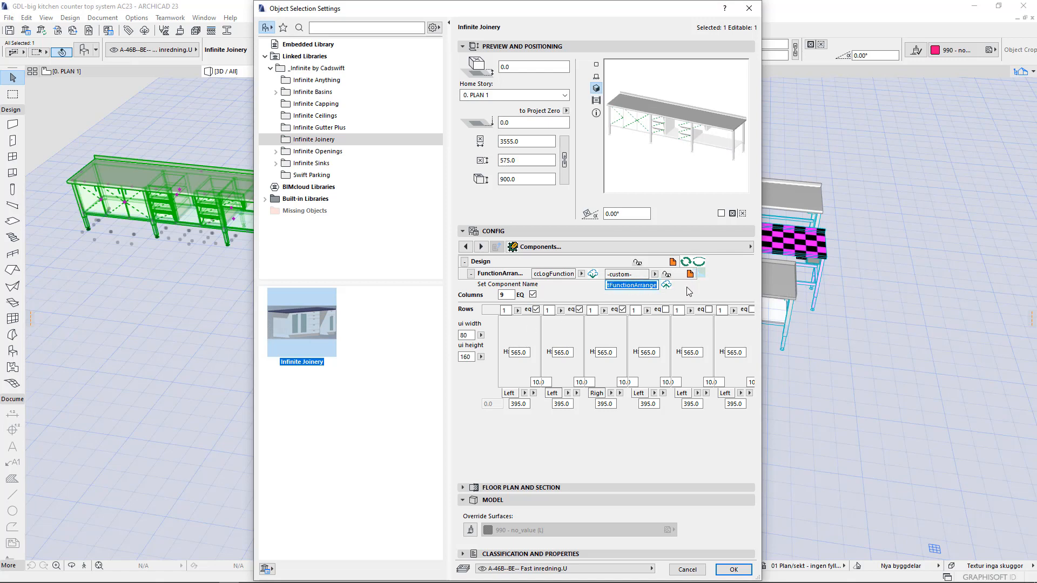
text(LA-FA-01)
key(Return)
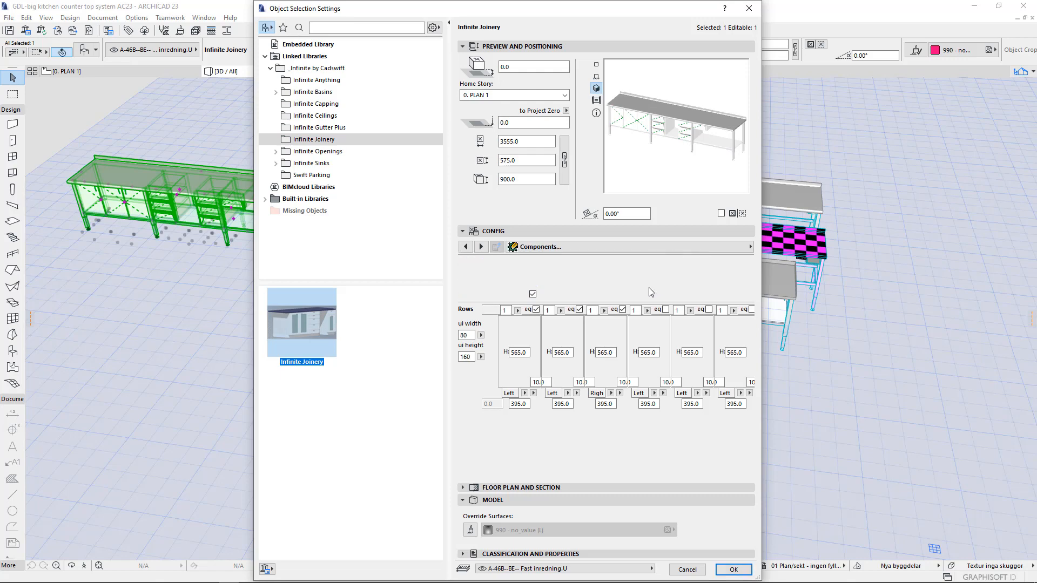
click(666, 284)
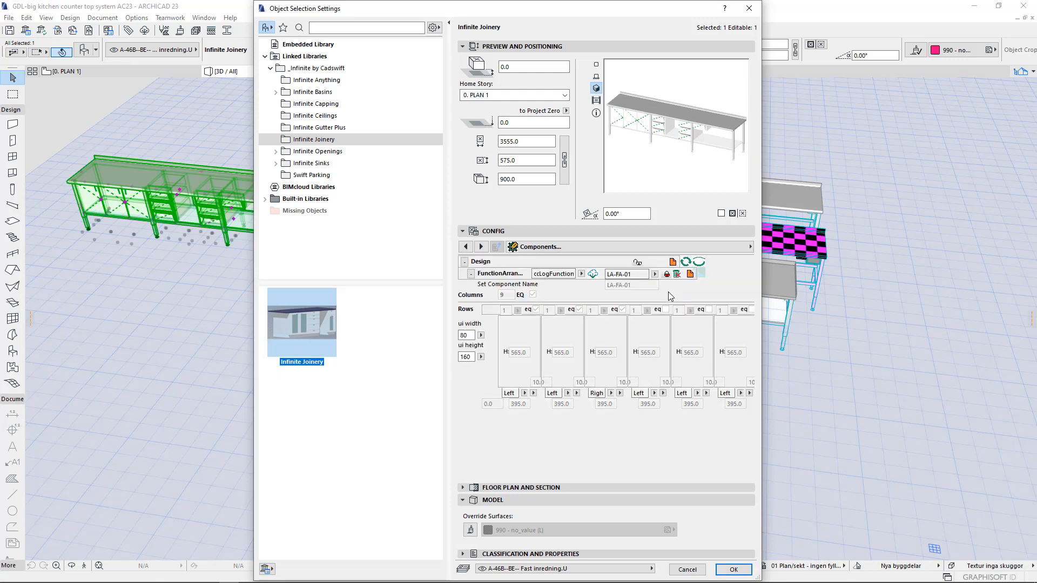
click(470, 274)
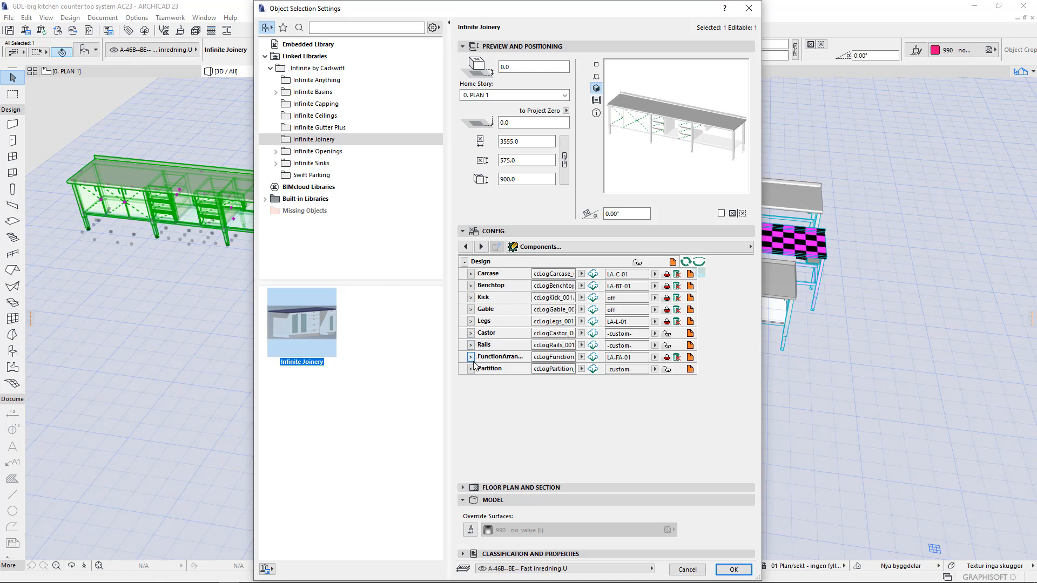
- Save the foot-type Castor as a component named LA-F-01, and link the Castor to that saved component
click(471, 334)
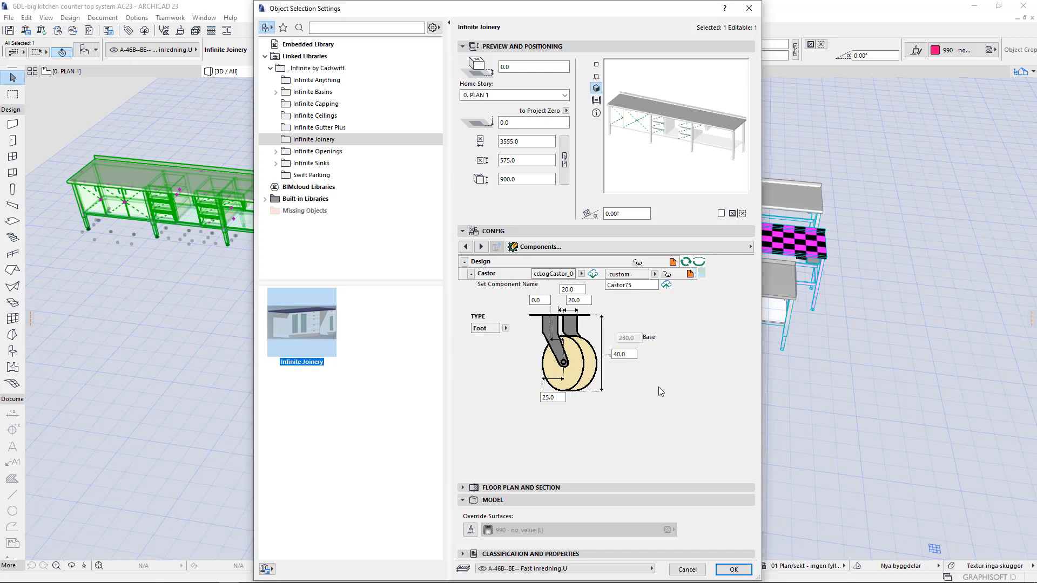
drag(635, 285, 582, 282)
text(LA-F)
key(Return)
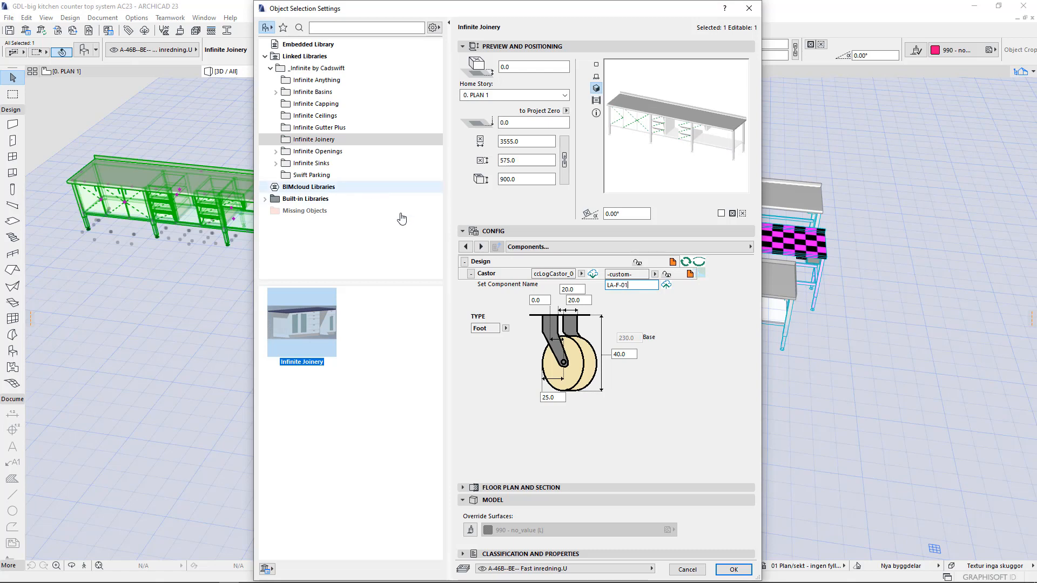
key(Tab)
click(666, 286)
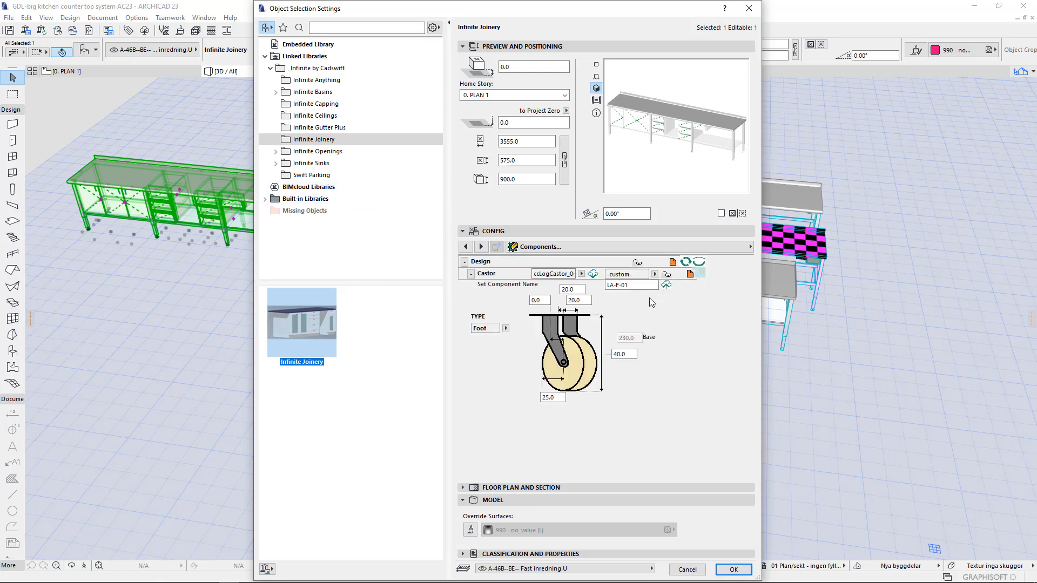
click(593, 275)
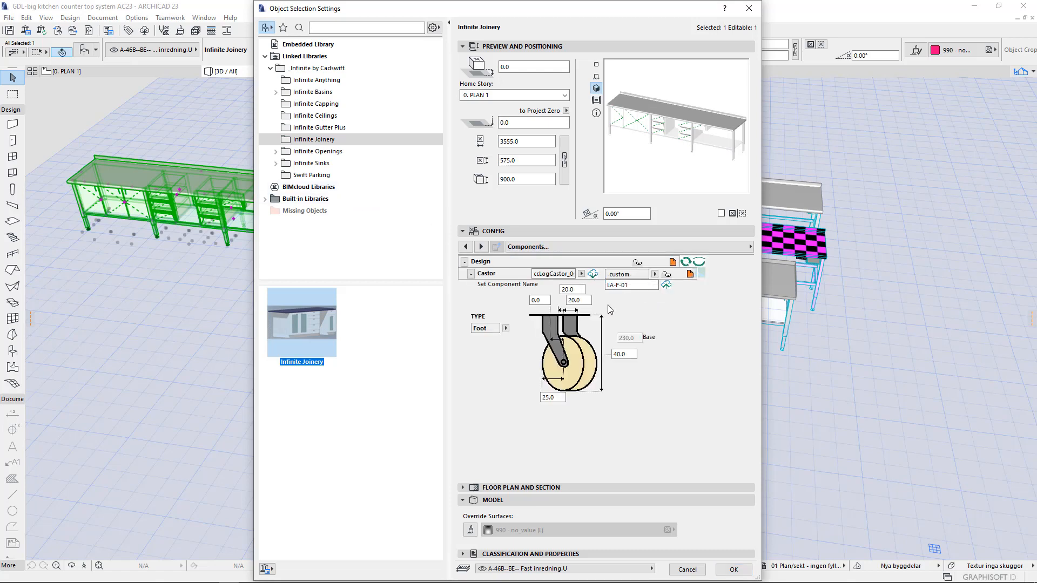
click(668, 276)
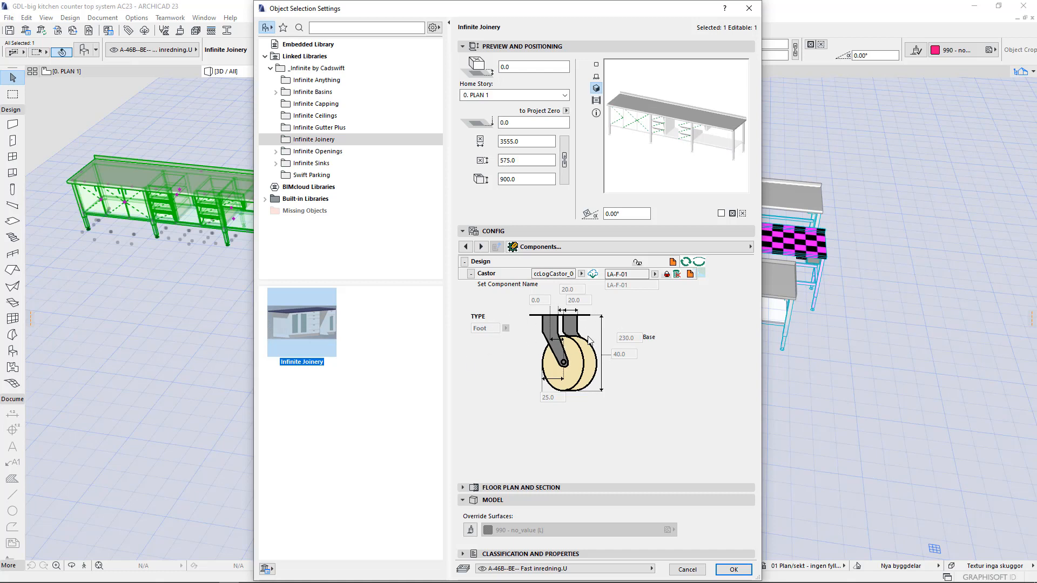
click(471, 274)
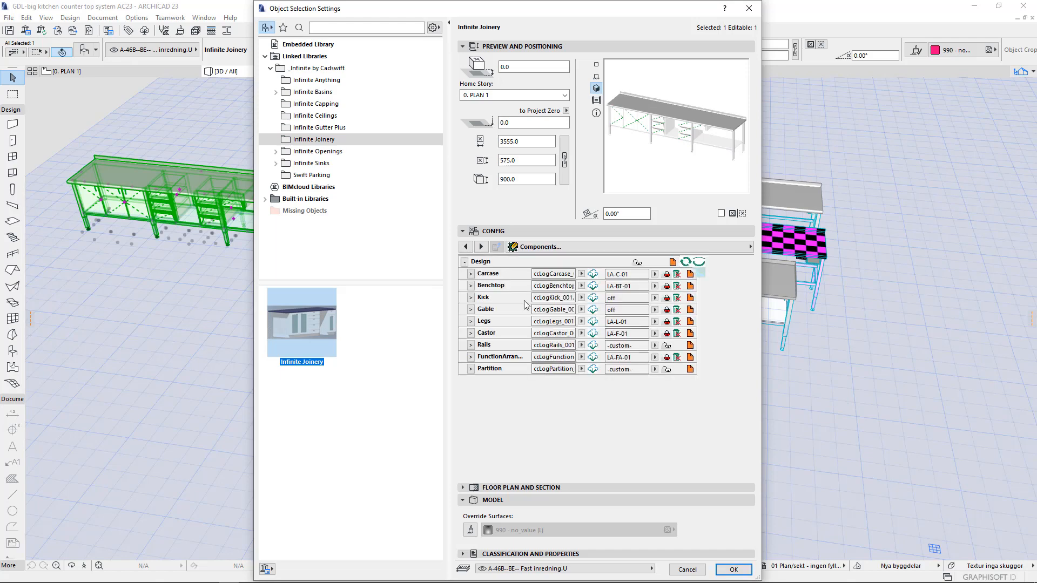
- Save the Rails as a component named LA-R-01, and link the Rails to that saved component
click(471, 346)
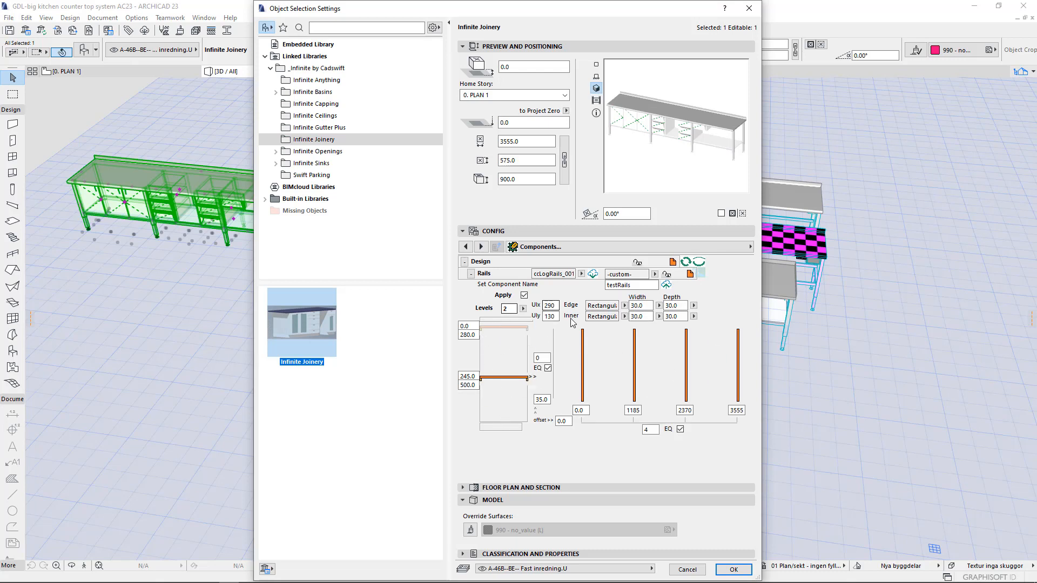
drag(635, 285, 501, 270)
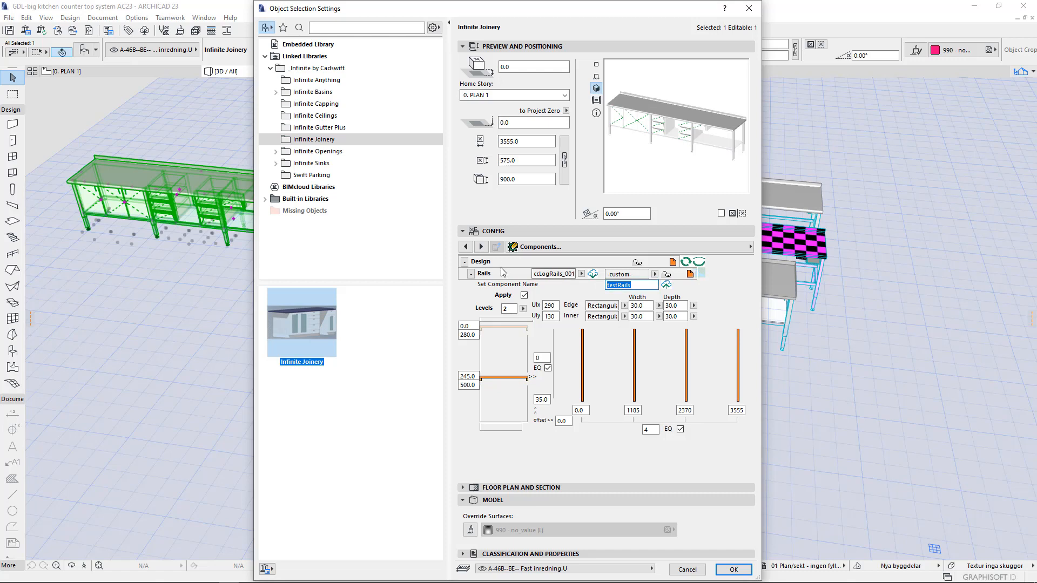
text(L)
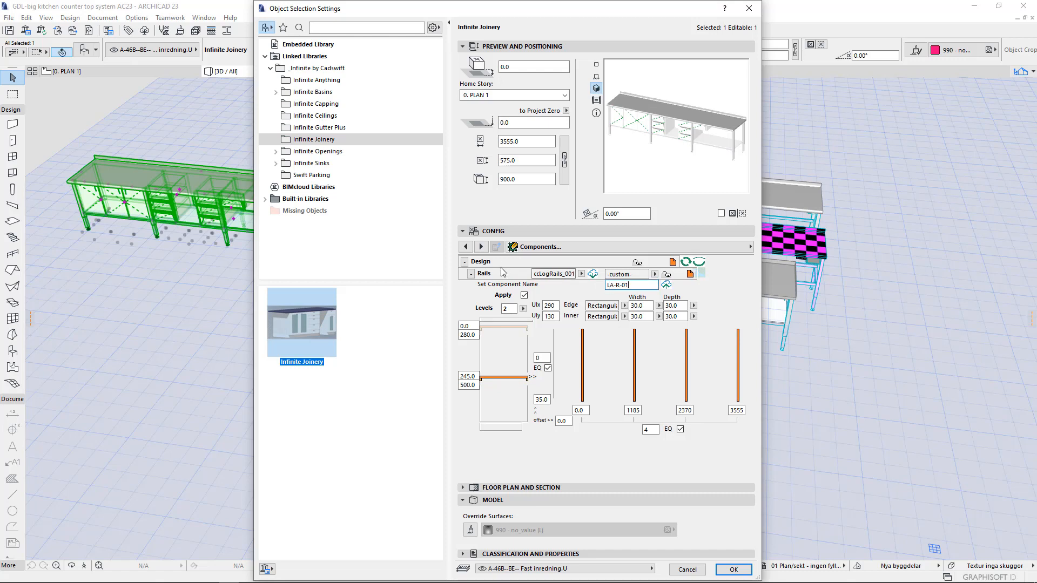
text(A-R-01)
key(Return)
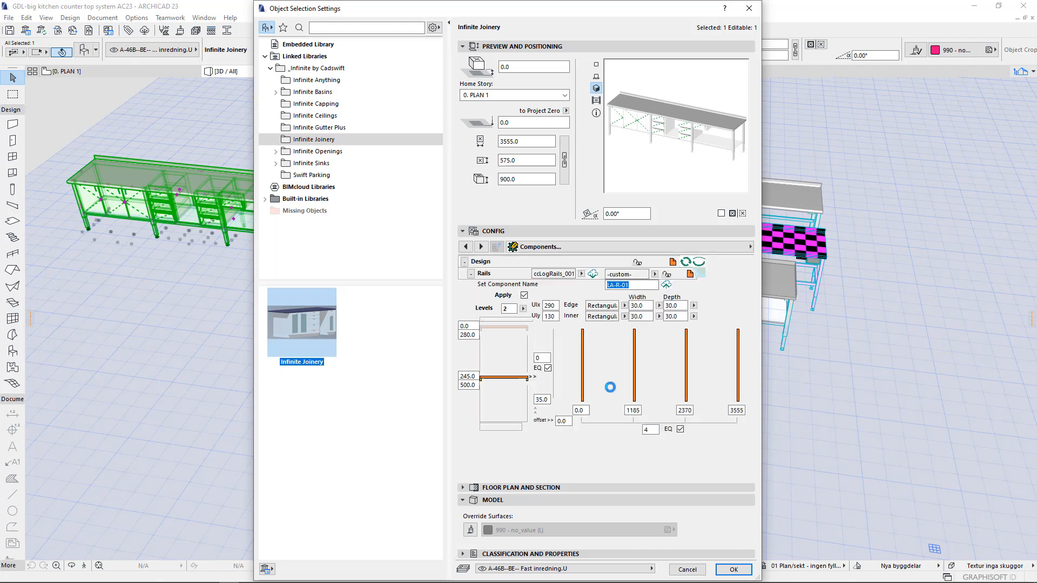
click(665, 285)
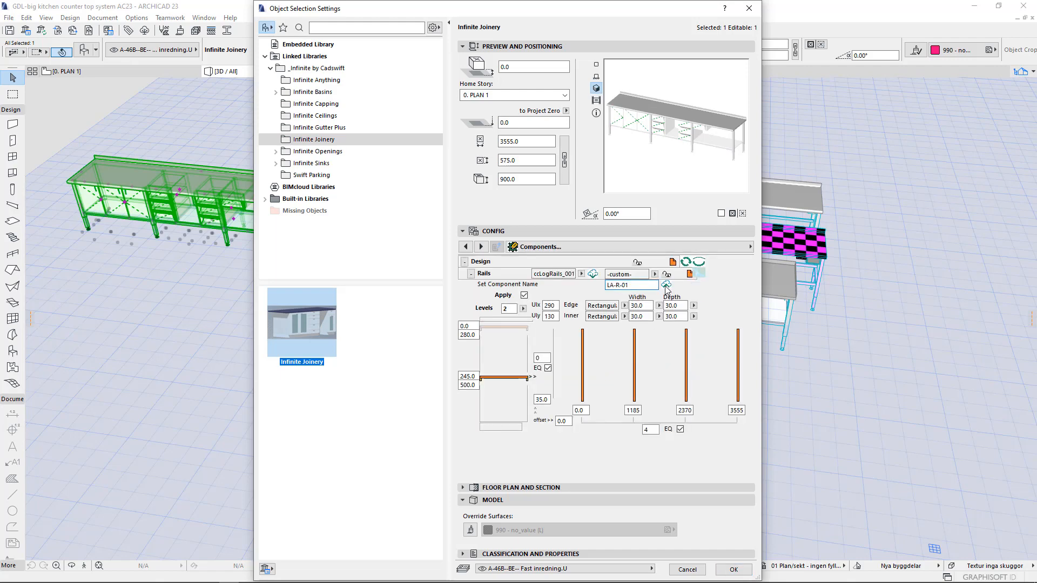
click(593, 275)
click(667, 276)
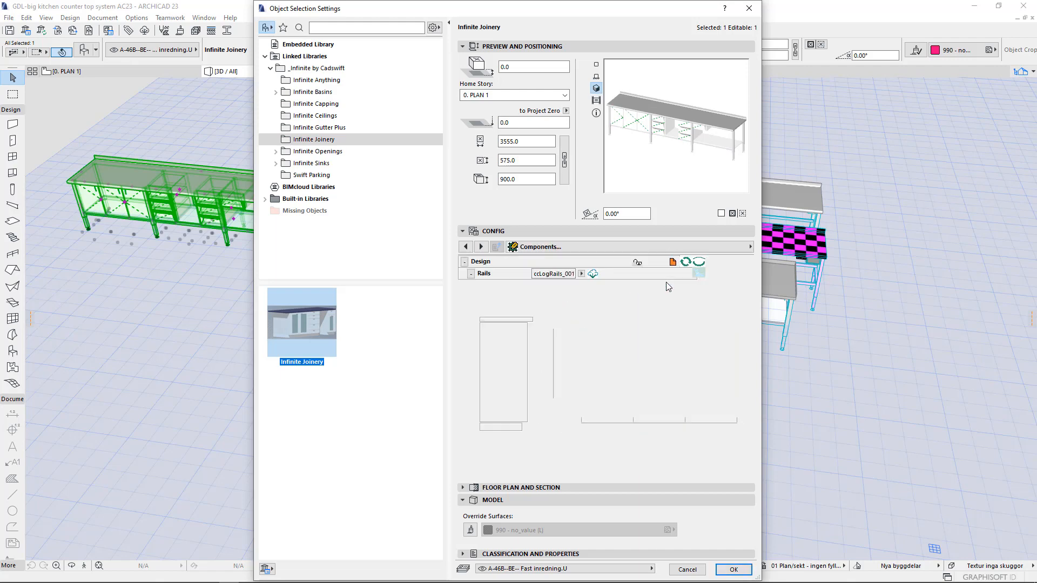
click(471, 275)
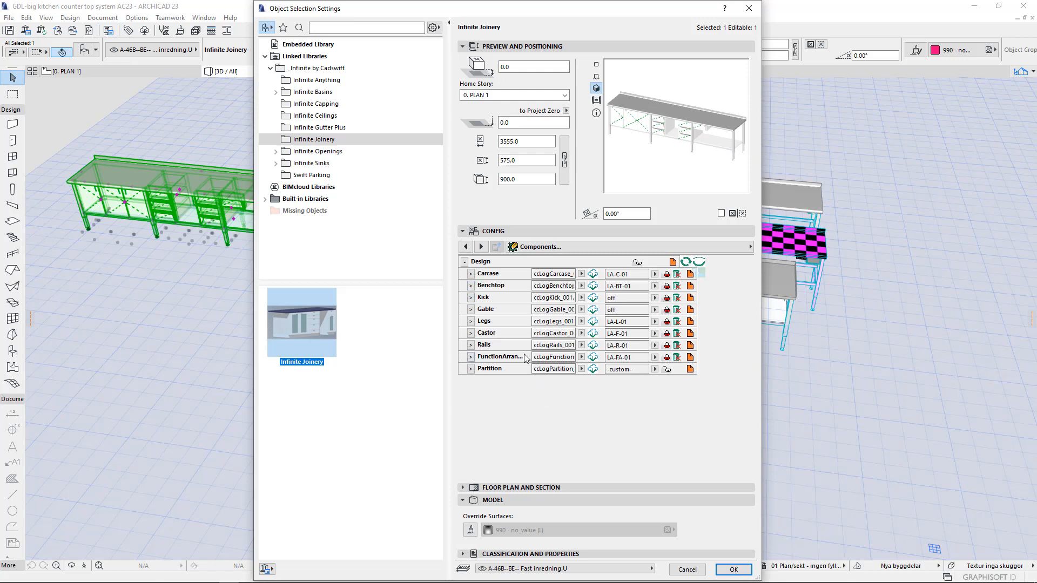
- Widen the settings dialog to show all partition columns, save the Partition as a component named LA-P-01, and link it to that component
click(470, 369)
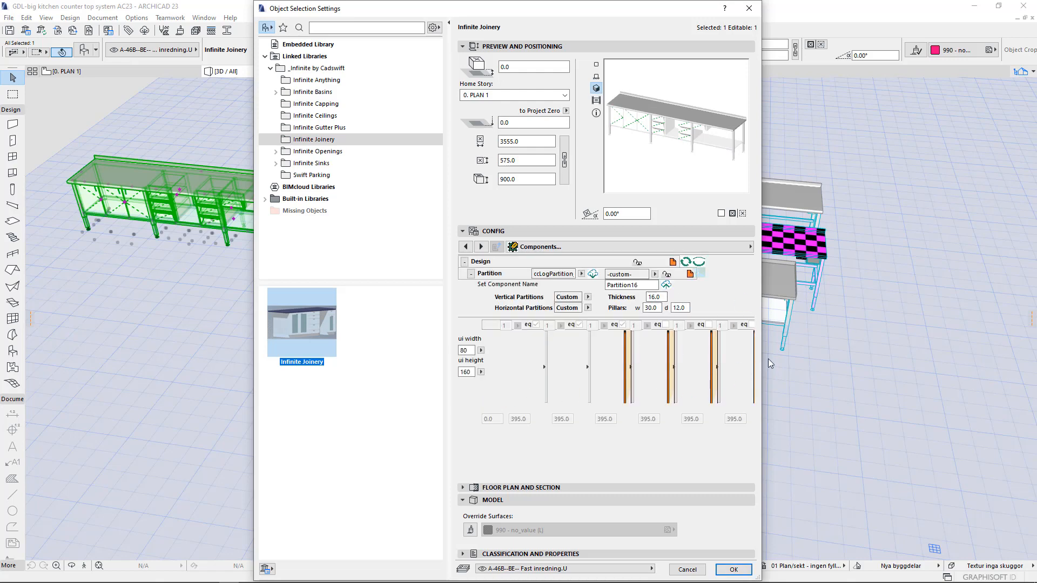
drag(763, 356, 923, 340)
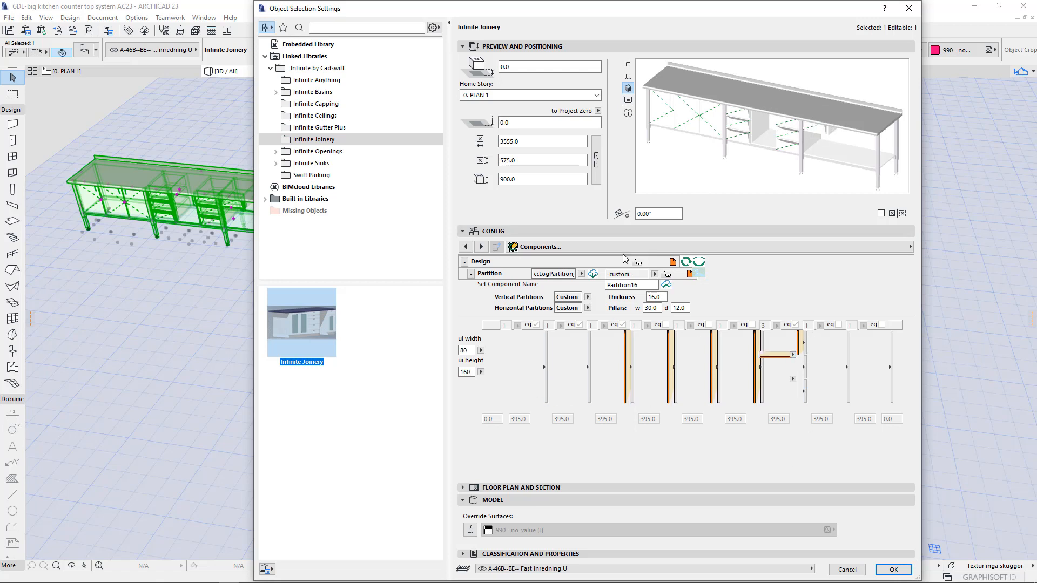
drag(649, 284, 550, 286)
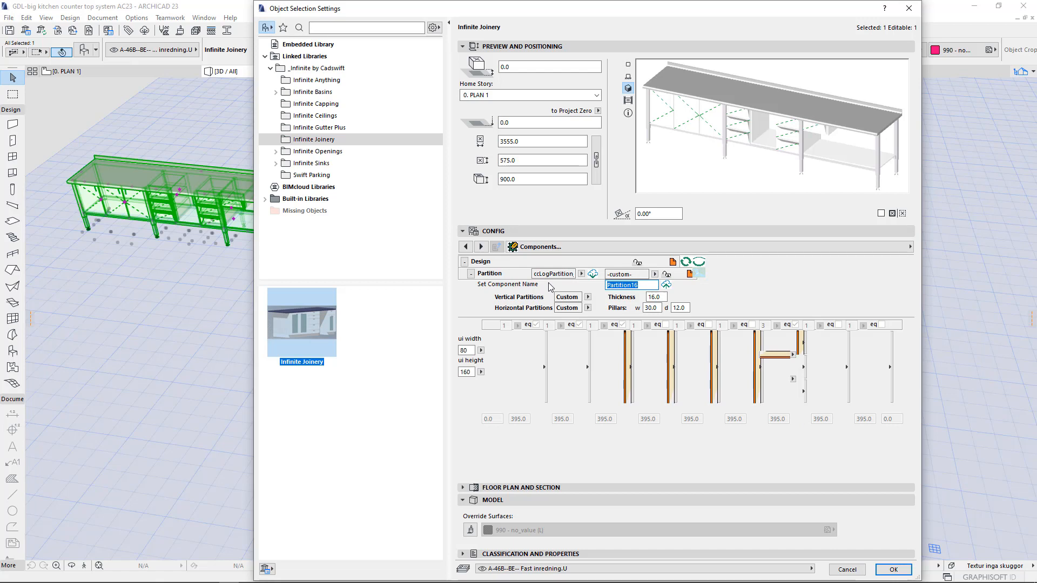
text(LA-)
key(Return)
click(633, 284)
key(Return)
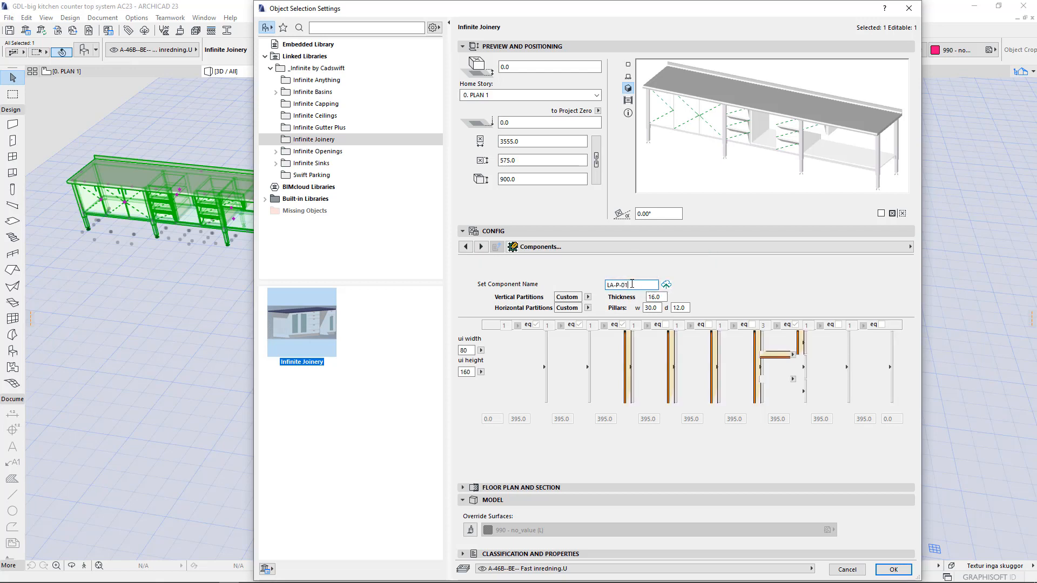
click(668, 286)
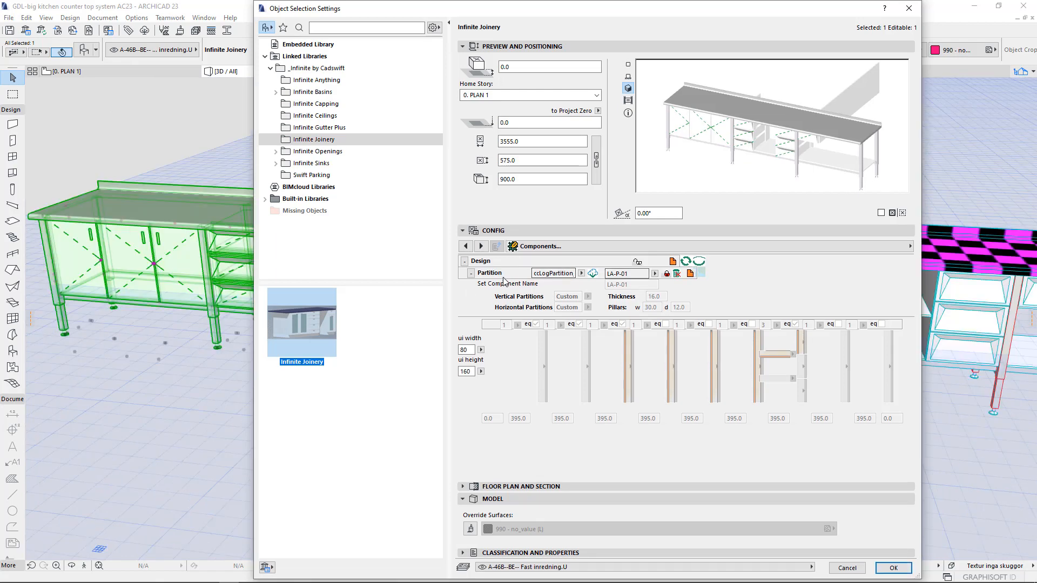
click(471, 273)
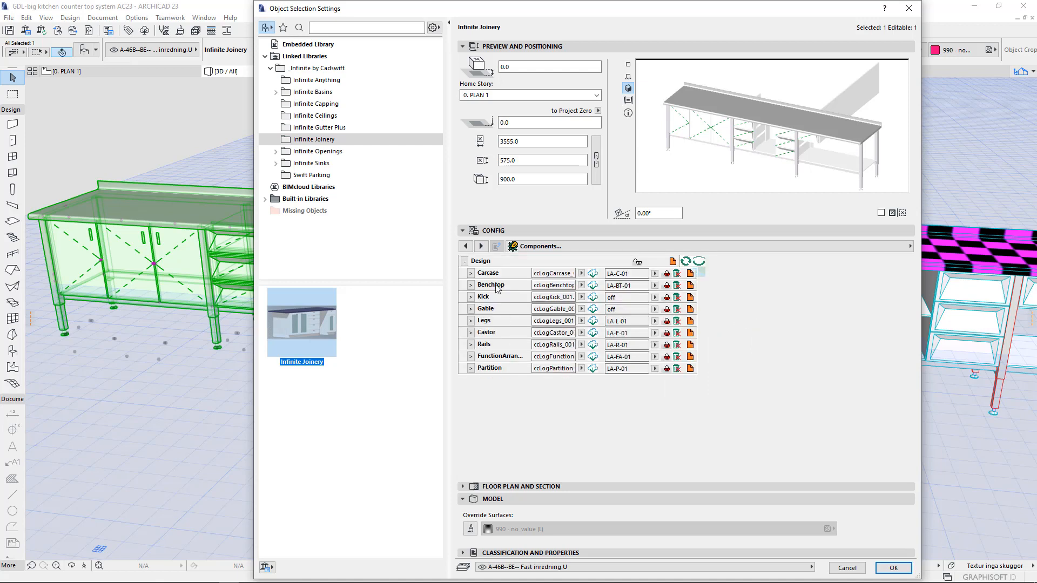
- Collapse the Design components and expand the Functions settings down to Storey 1 of Station 1
click(464, 262)
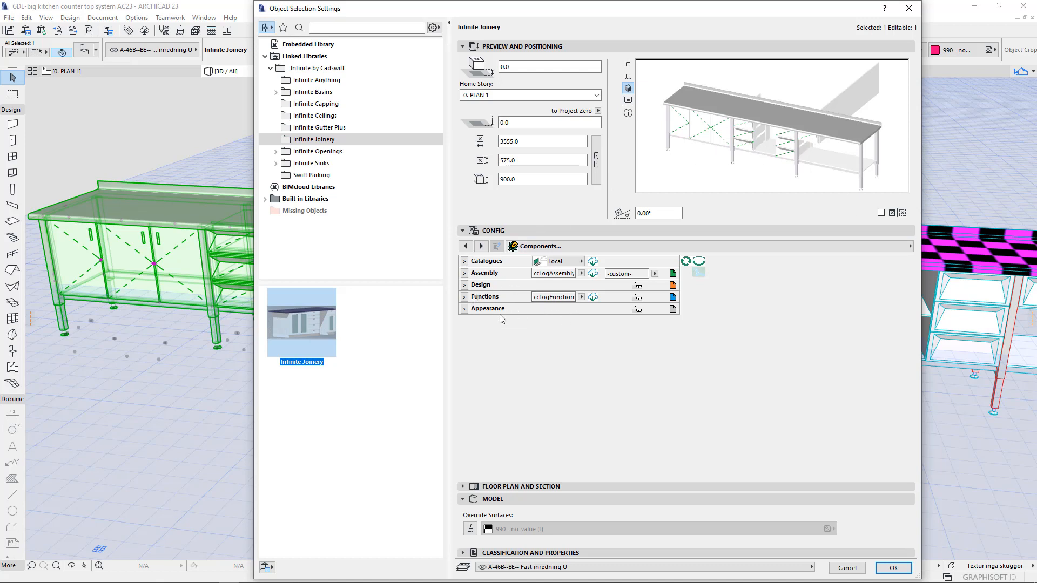
click(465, 297)
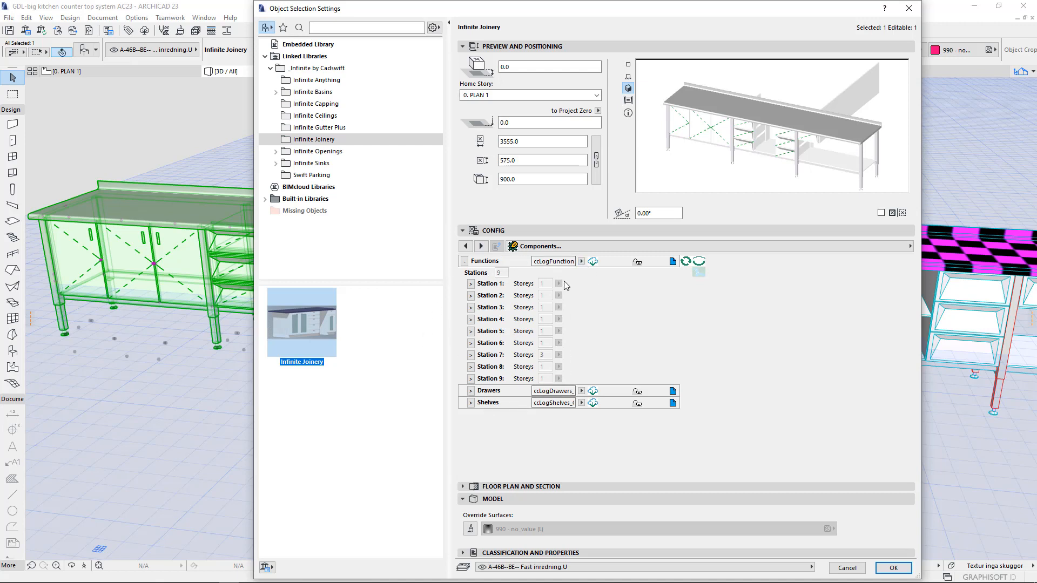
click(471, 284)
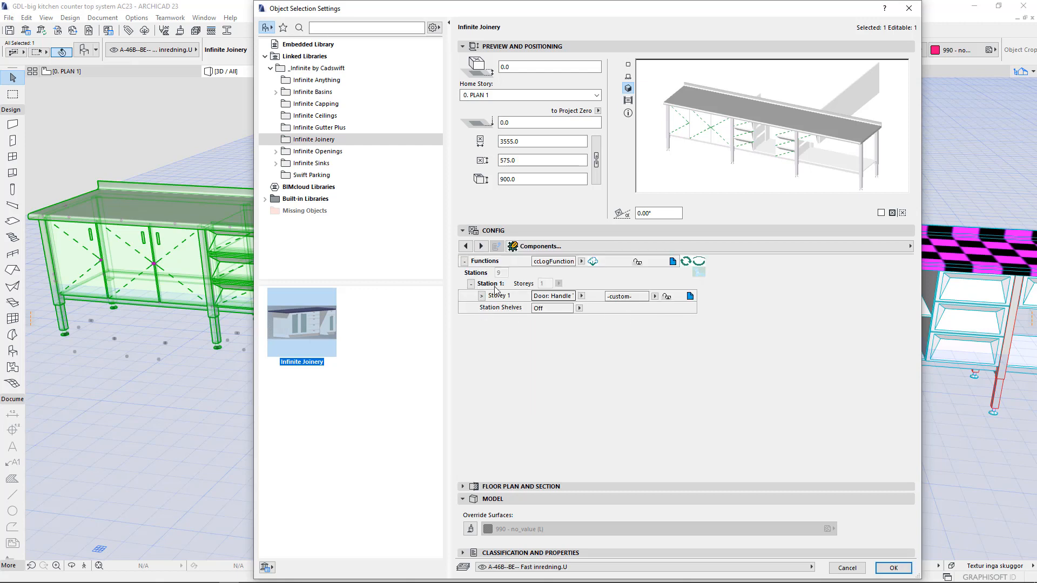
click(581, 297)
click(582, 297)
click(481, 297)
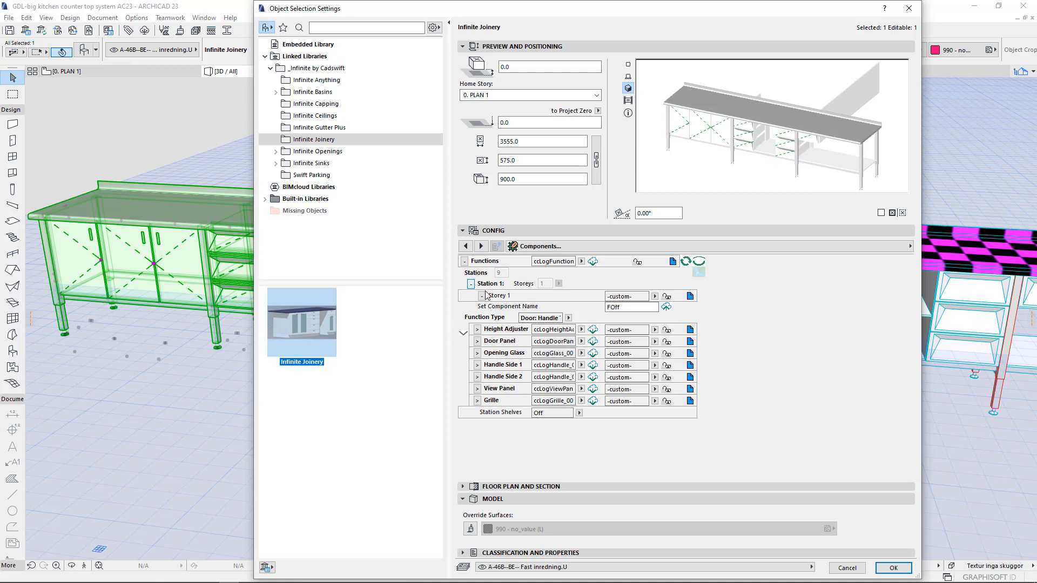
click(643, 308)
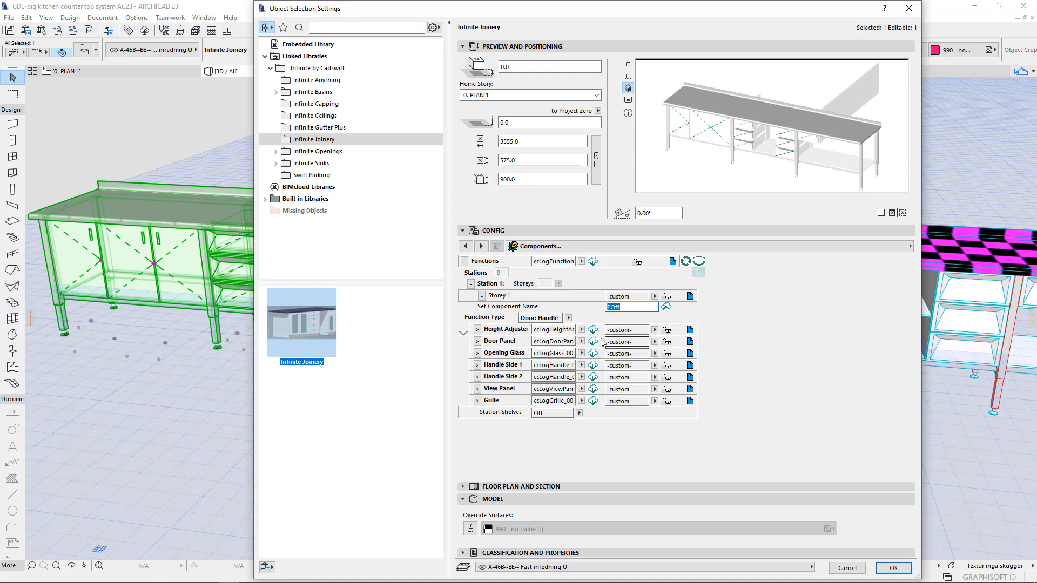
- Save the Door Panel of Station 1's Storey 1 as a component named LA-DP-Plain
click(478, 342)
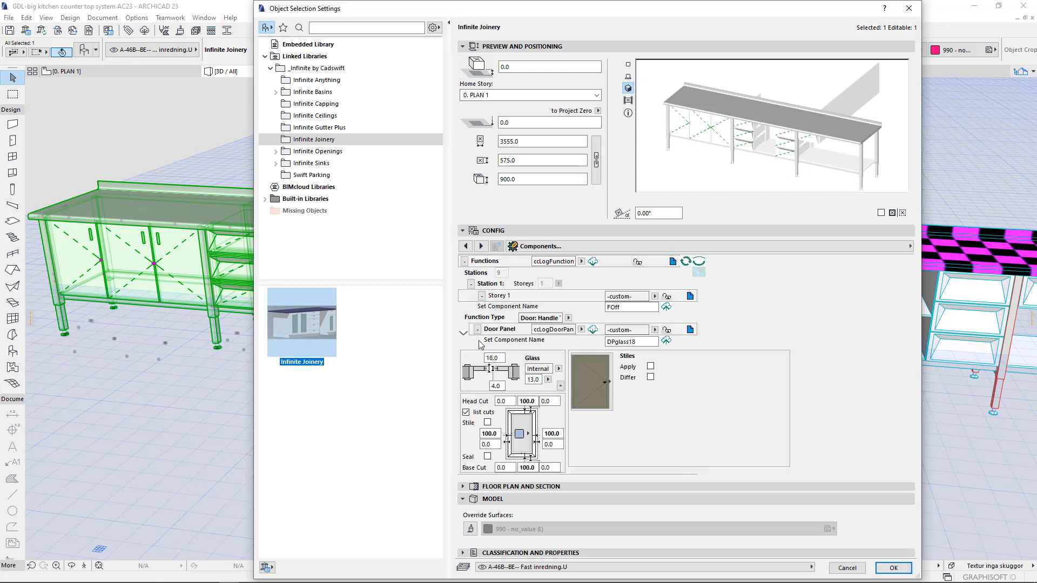
drag(644, 341, 574, 343)
text(LA-DP-Plain)
key(Return)
click(668, 342)
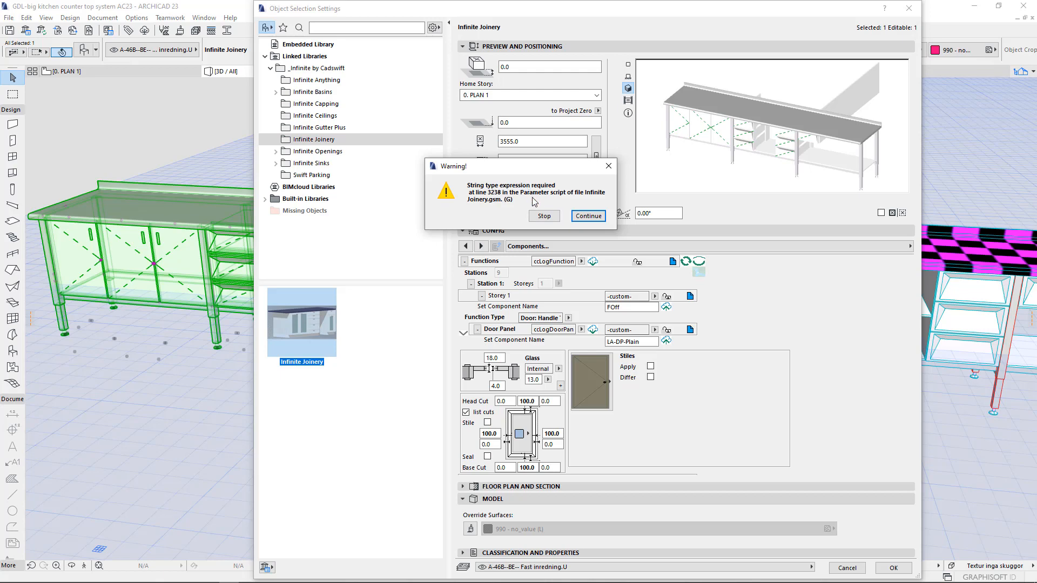
click(545, 216)
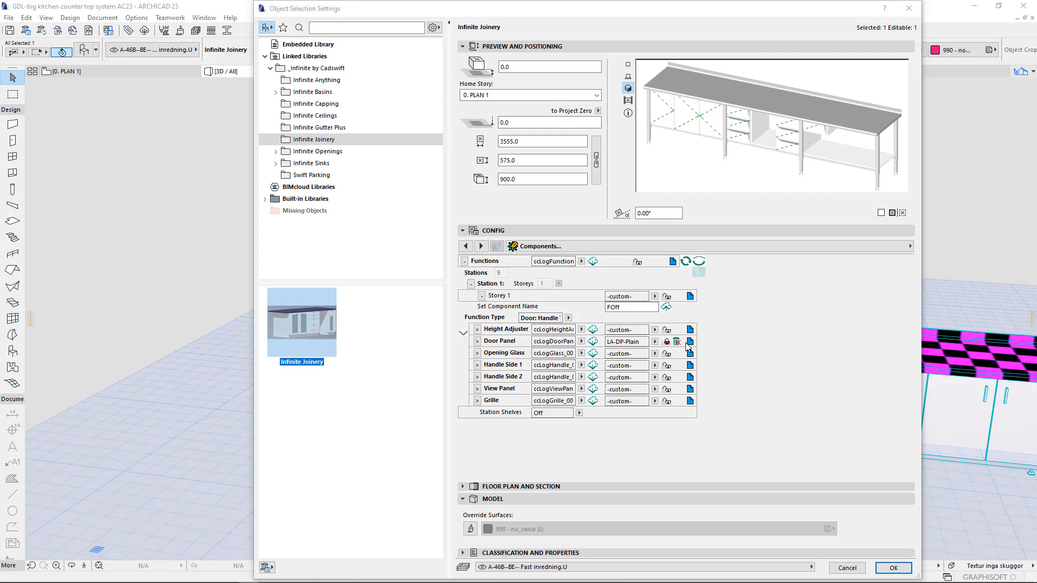
- Link Station 1's Door Panel to the saved LA-DP-Plain component and collapse its settings, keeping the current function type
click(656, 341)
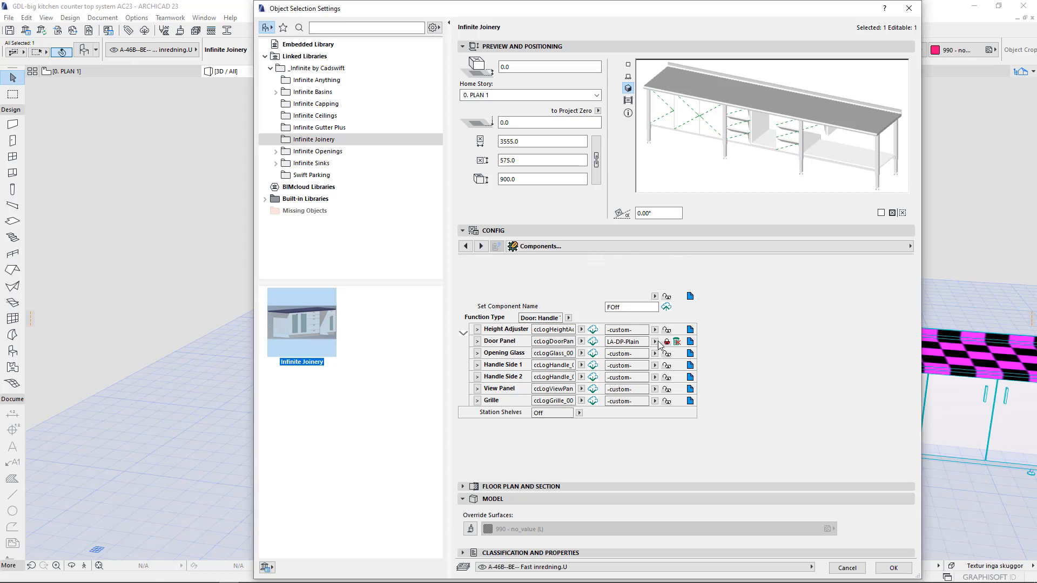
click(478, 341)
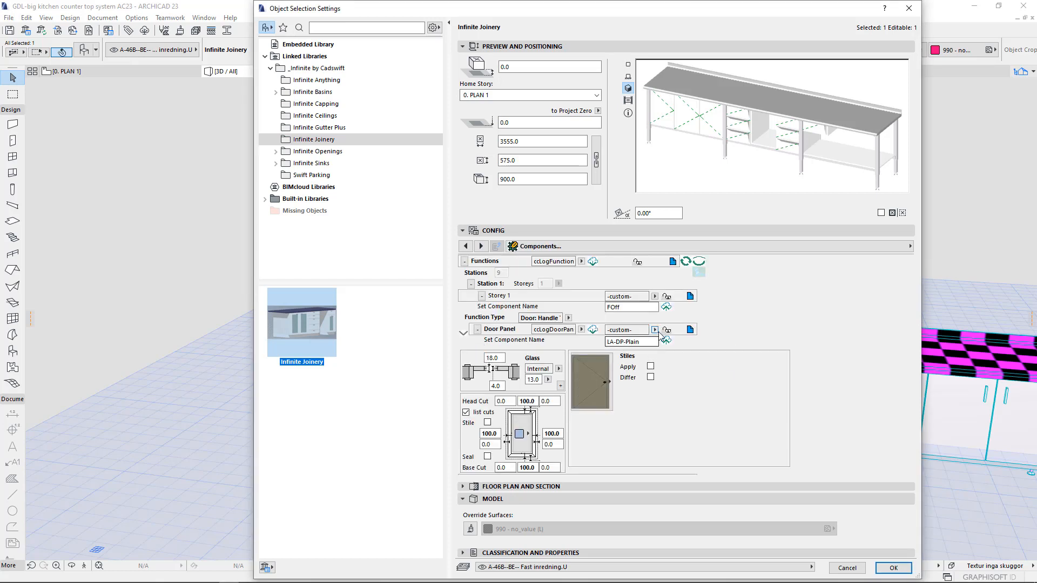
click(593, 329)
click(667, 331)
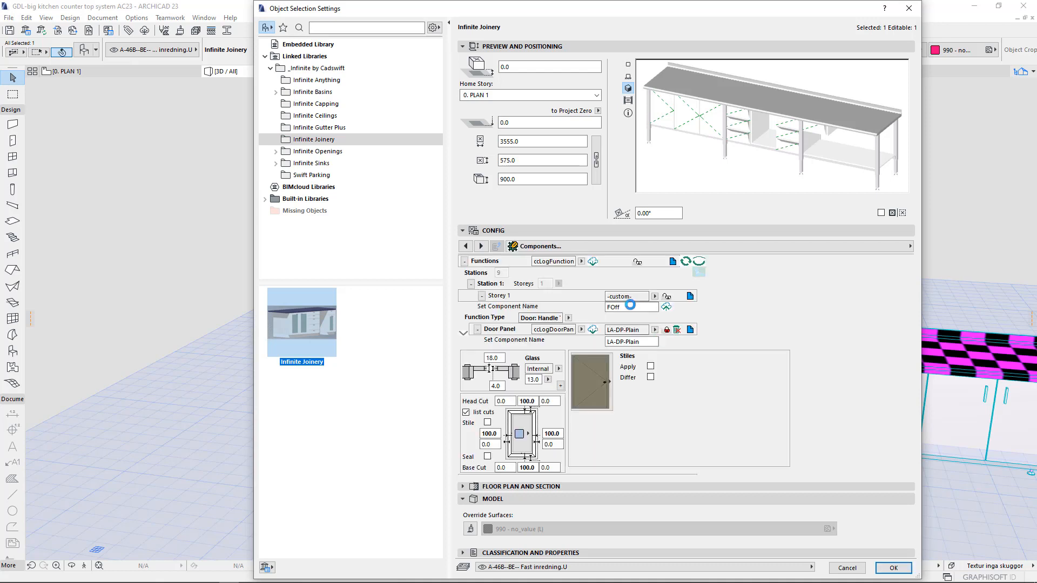
click(477, 330)
click(569, 318)
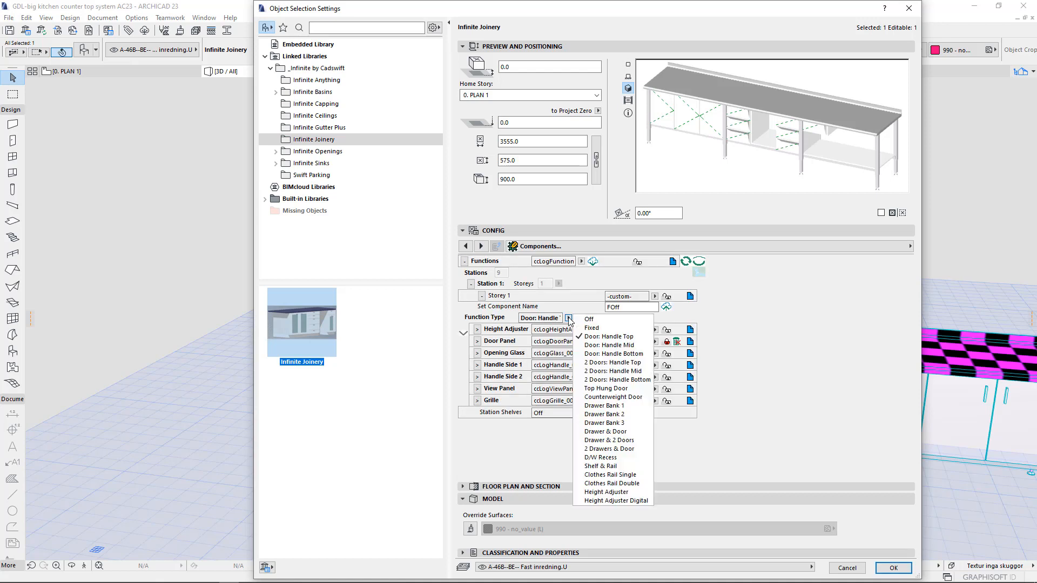
click(604, 325)
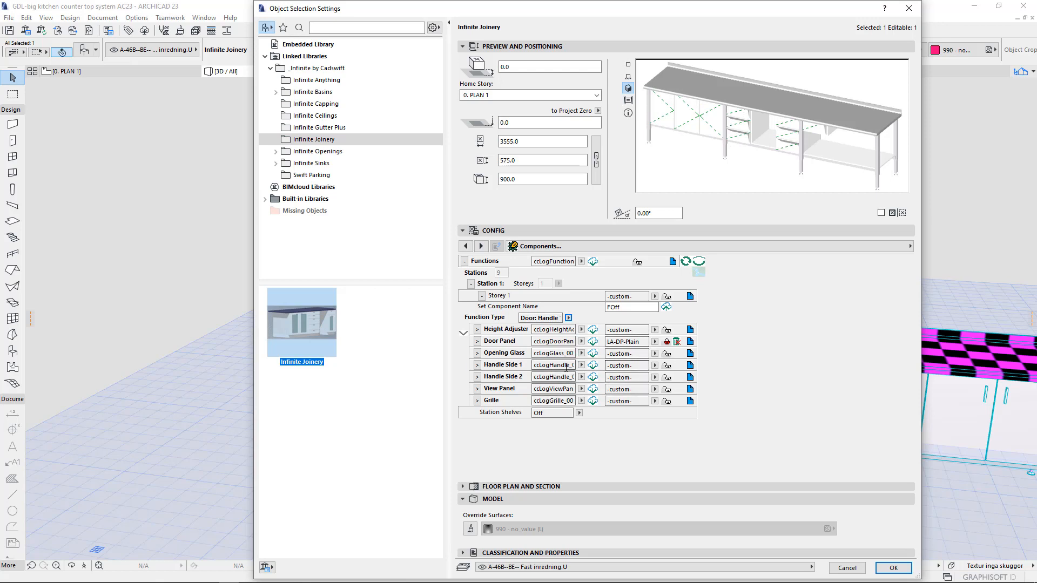
- Check Station 1's door handle settings, then save Handle Side 1 as a component named LA-H-01 and link it to that component
click(690, 366)
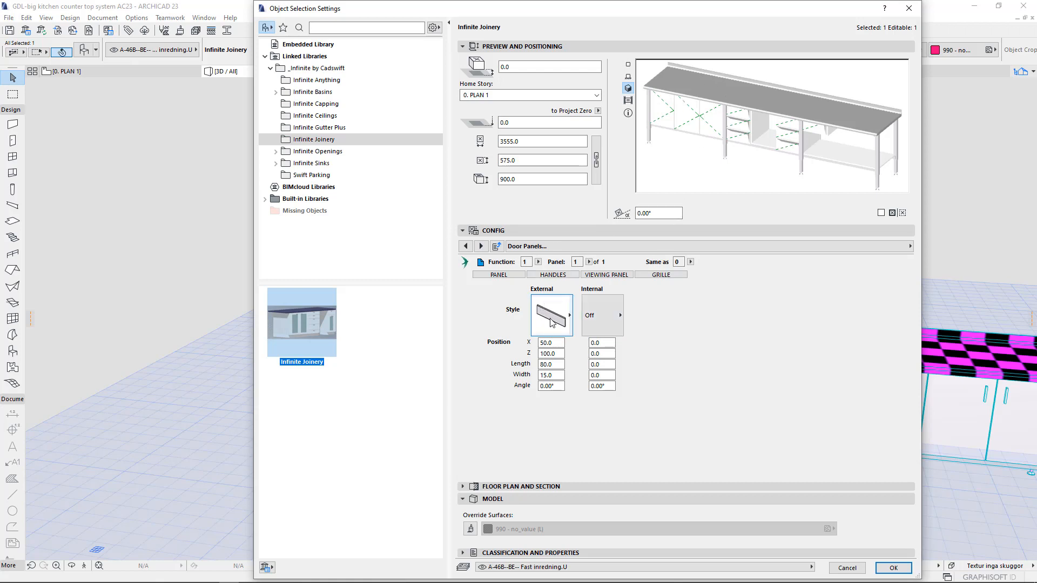
click(481, 263)
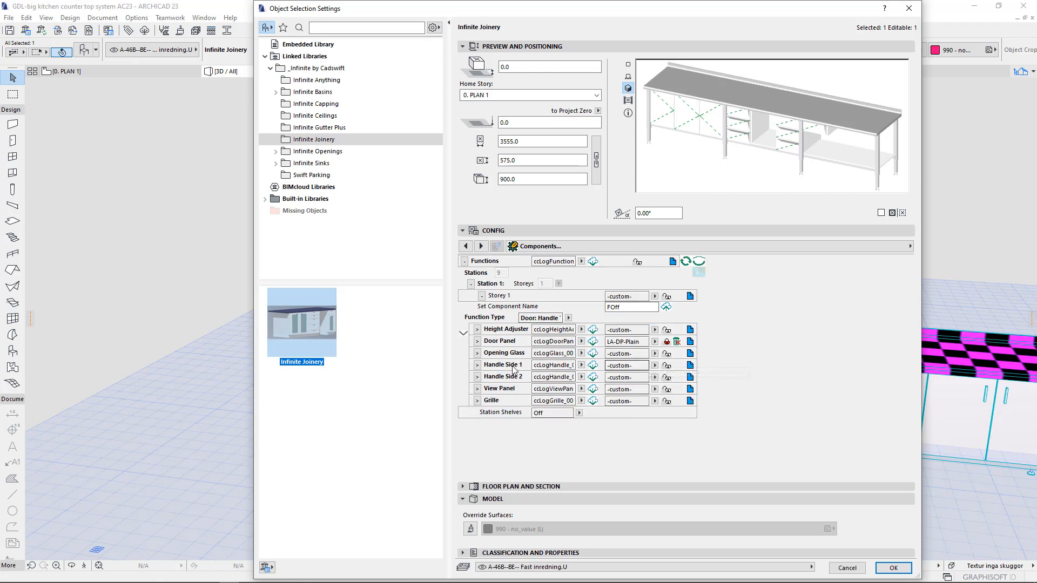
click(477, 365)
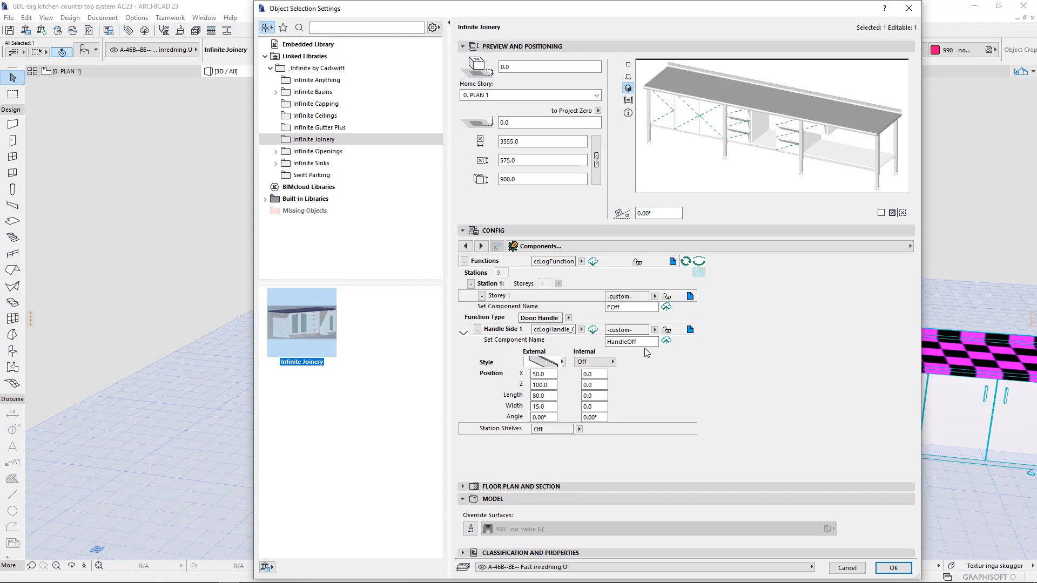
drag(649, 342, 598, 339)
text(LA-H-01)
key(Return)
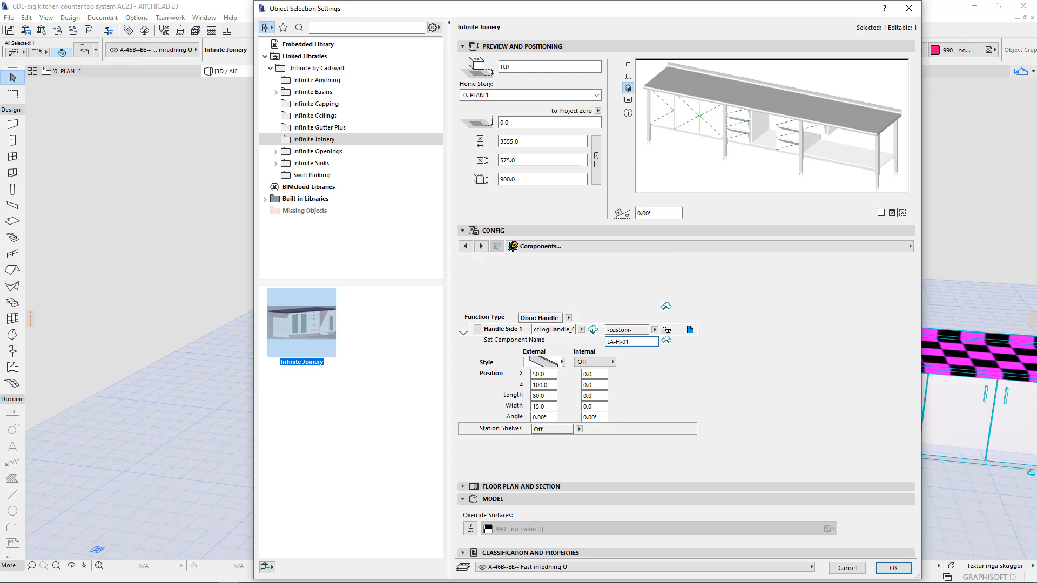
click(667, 343)
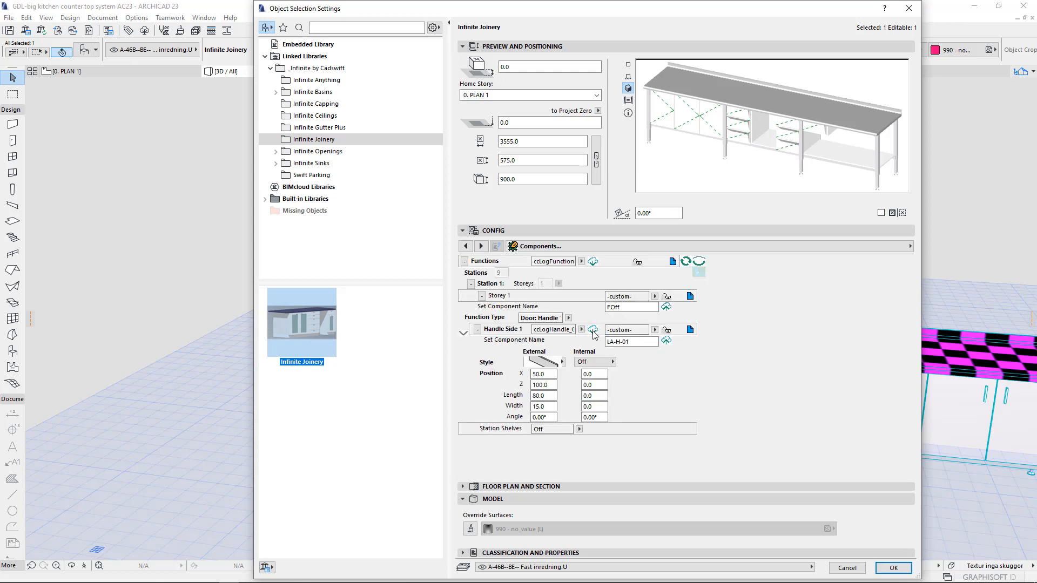
click(593, 330)
click(669, 332)
click(474, 329)
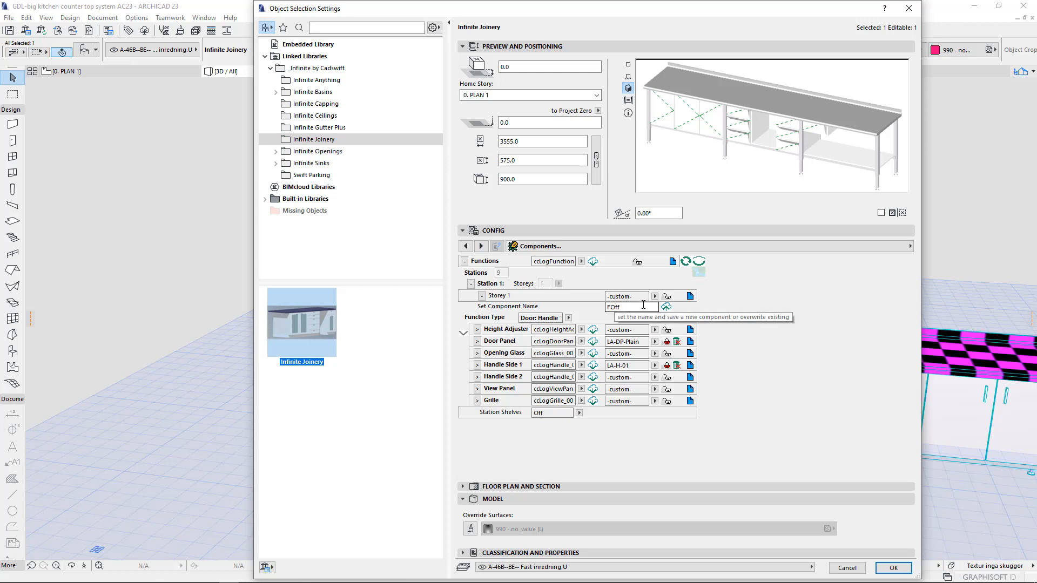
- Save Station 1's Storey 1 function as a component named LA-F-01, and link the storey to it, keeping LA-DP-Plain as door panel
click(622, 305)
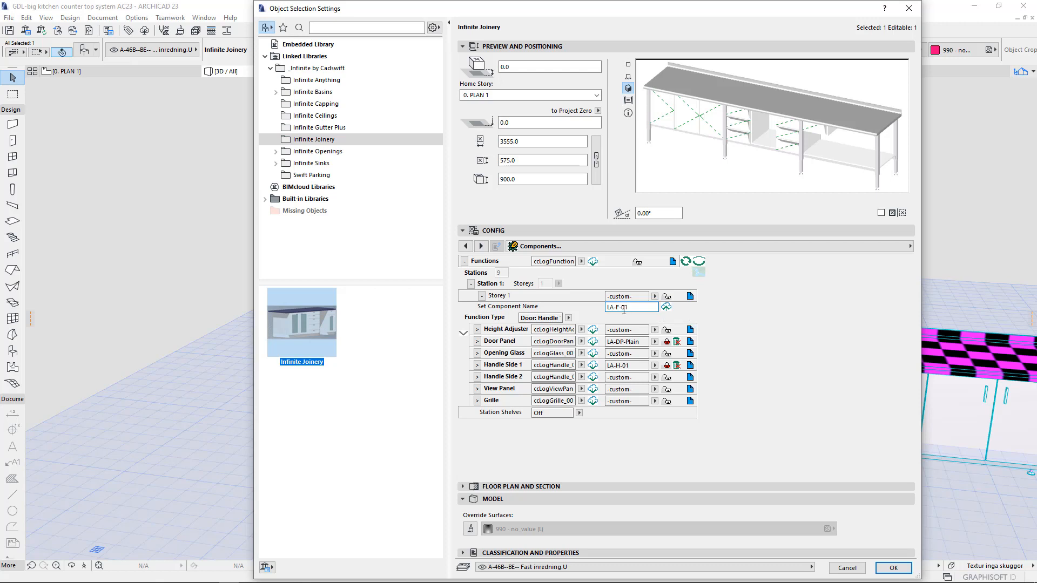
key(Return)
click(667, 309)
click(668, 297)
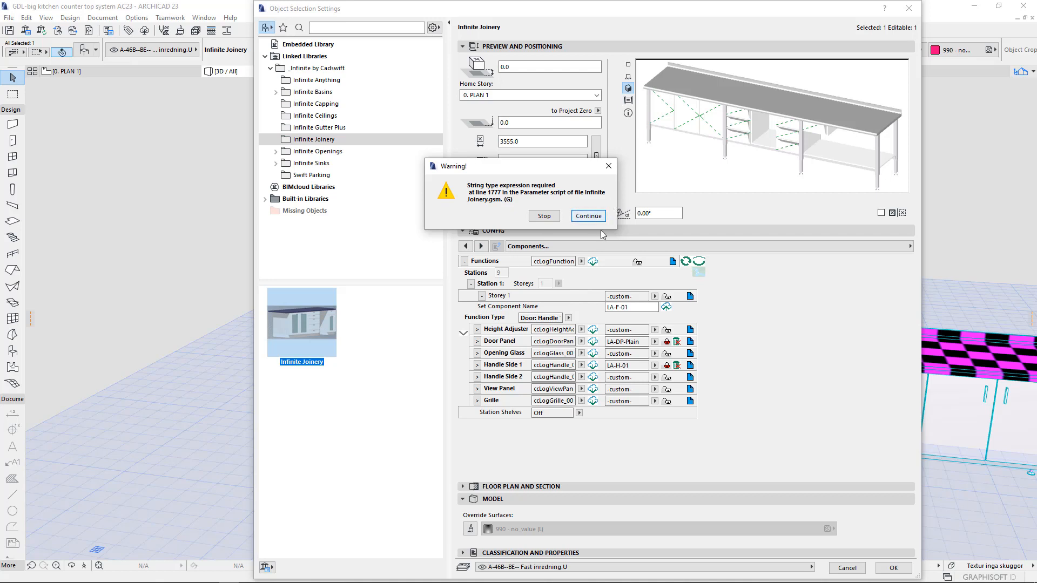
click(579, 217)
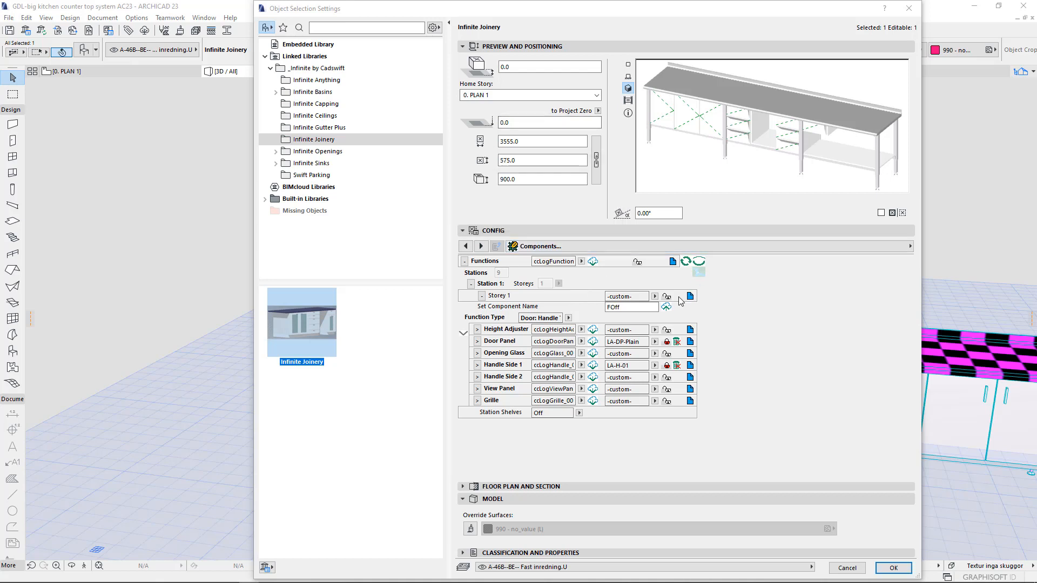
click(655, 297)
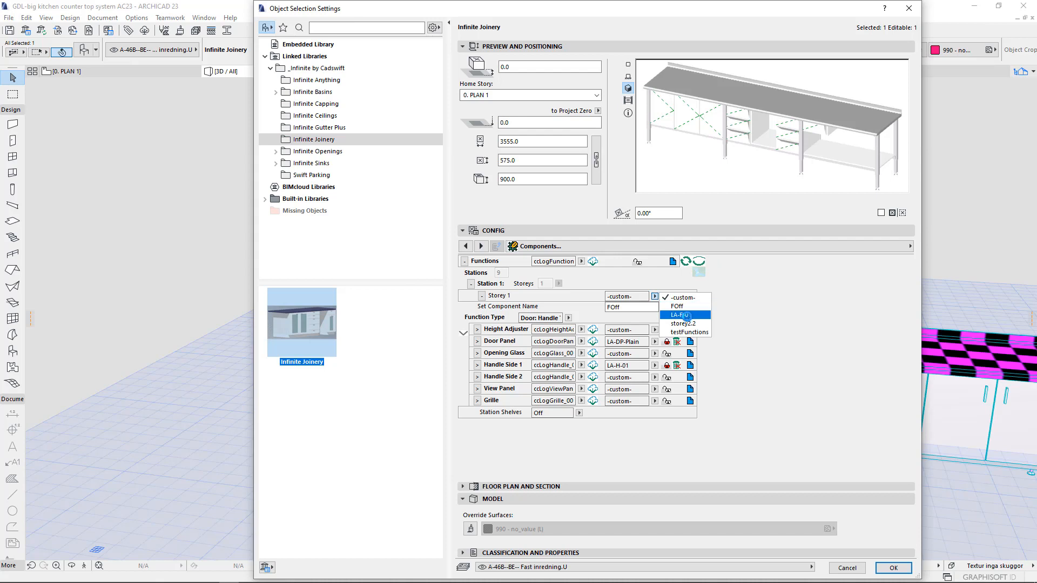
click(685, 315)
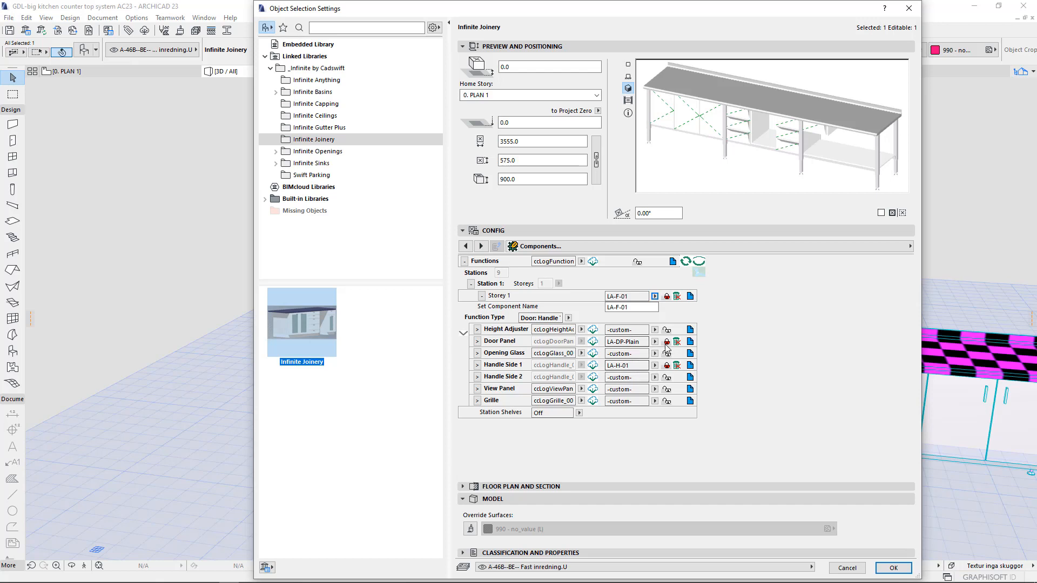
click(655, 342)
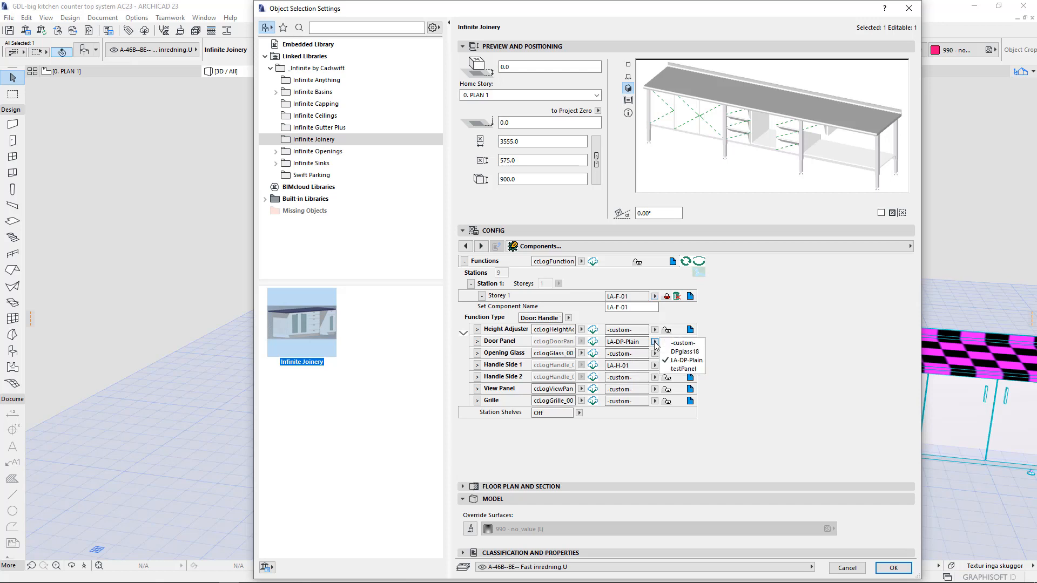
click(678, 355)
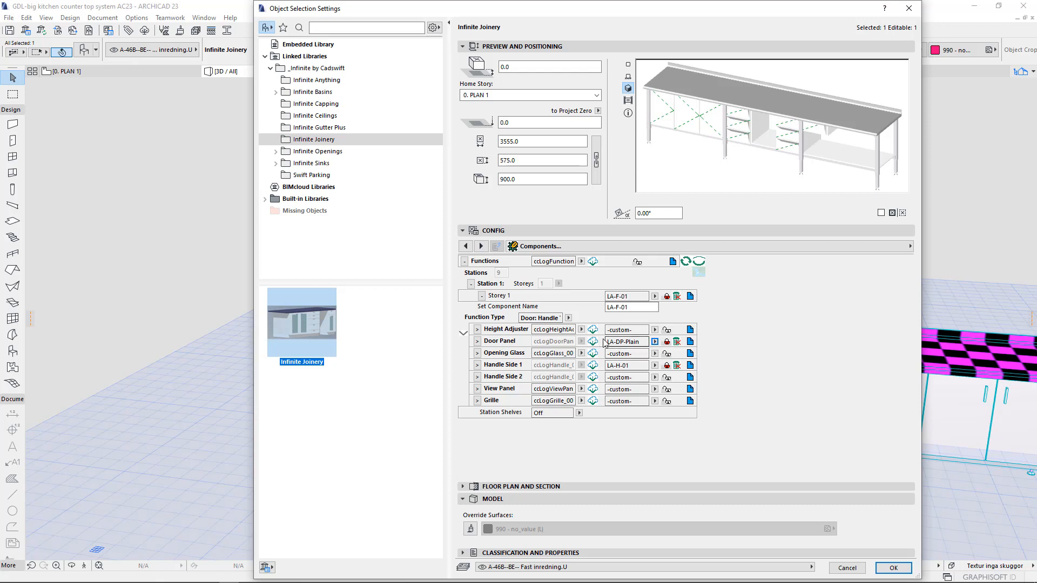
- Link Storey 1 of Station 2 and Storey 1 of Station 3 to the saved LA-F-01 function component
click(482, 296)
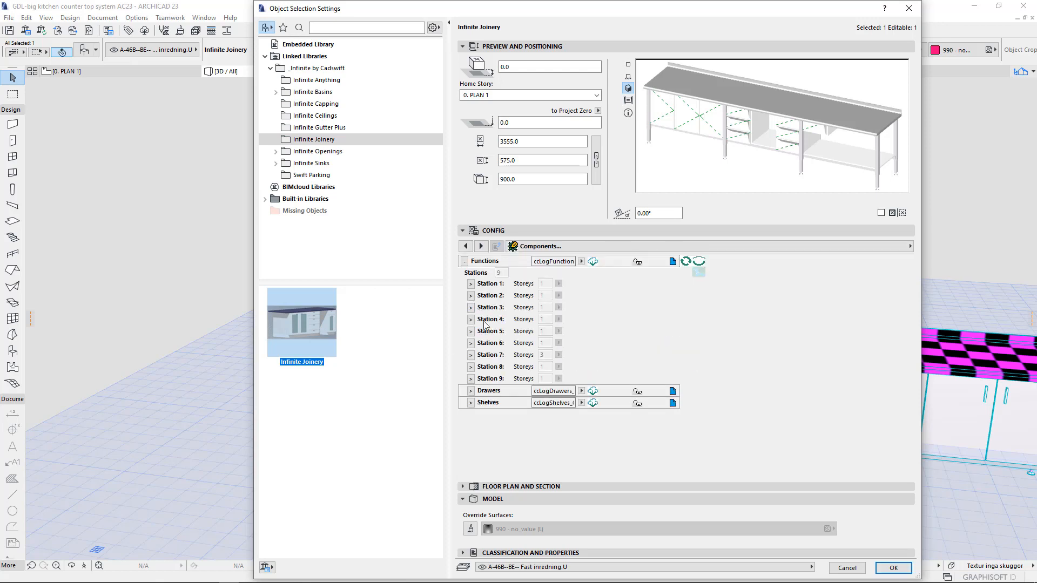
click(471, 296)
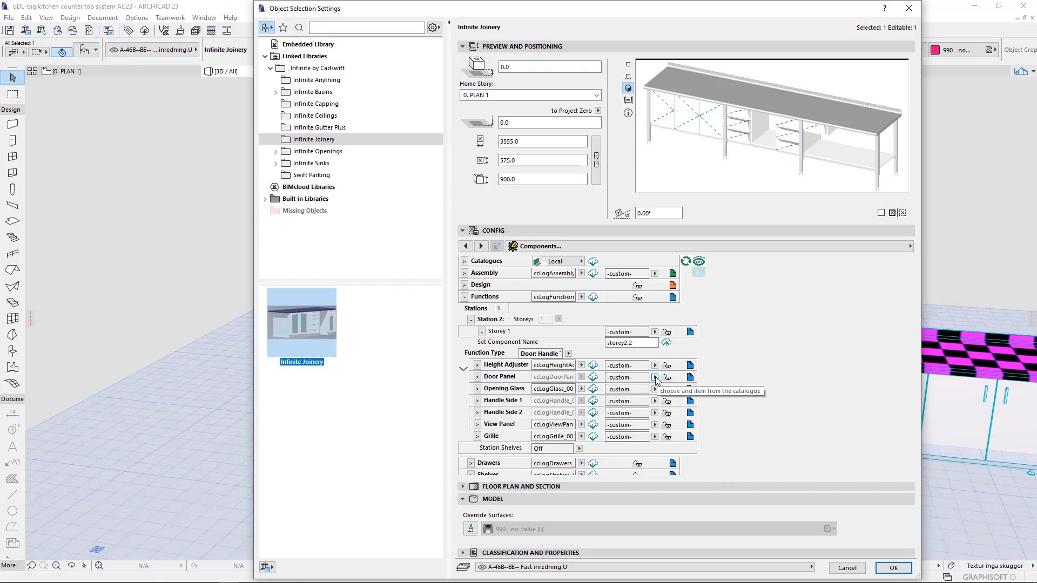
click(654, 331)
click(681, 350)
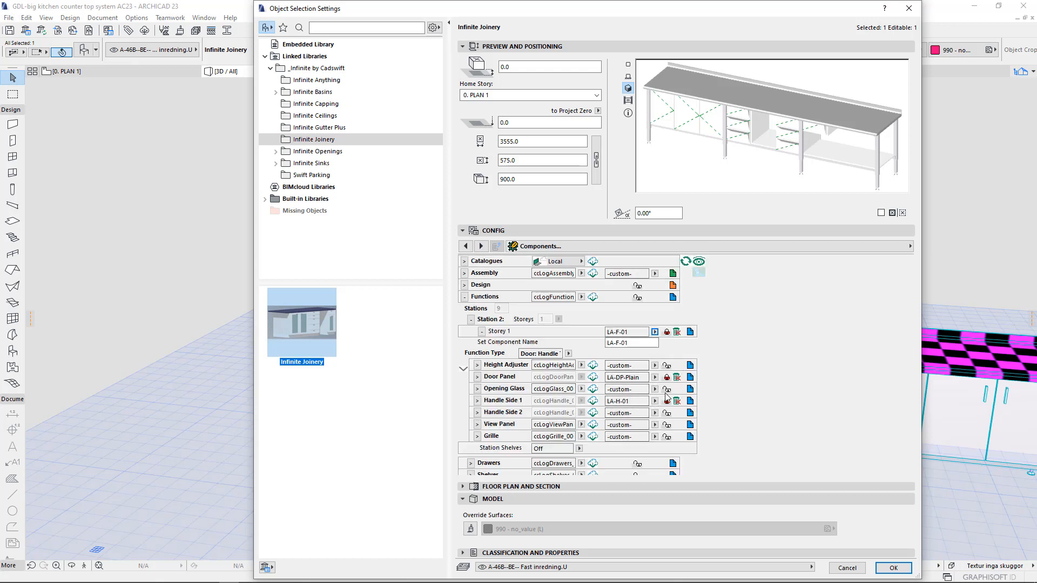
click(470, 320)
click(471, 344)
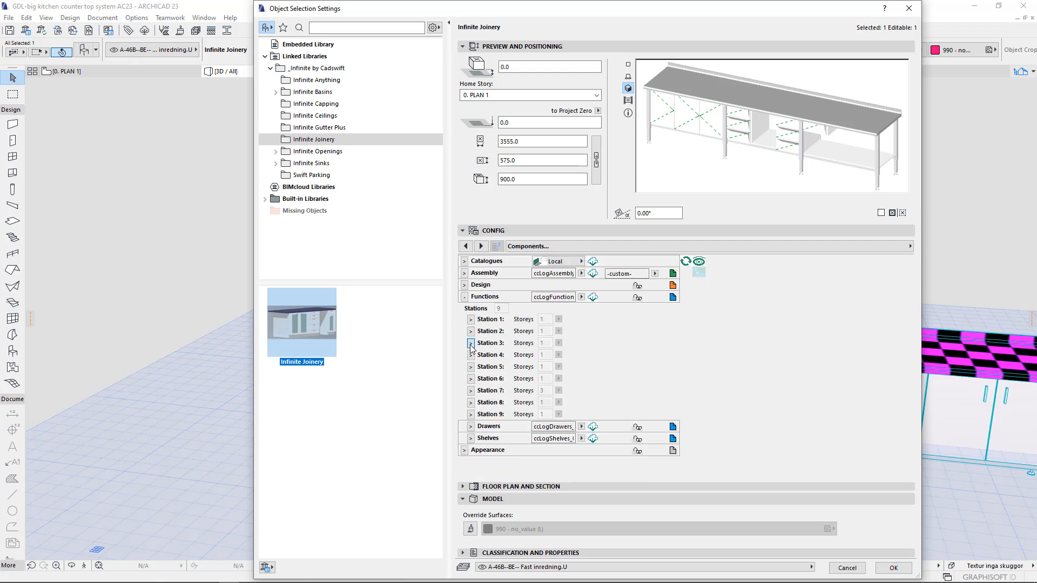
click(655, 332)
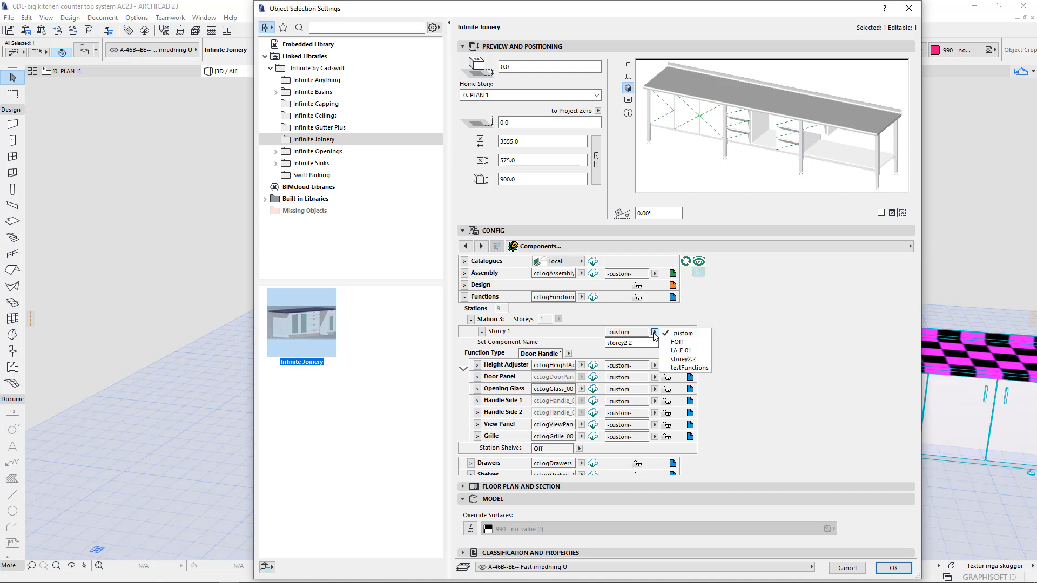
click(679, 351)
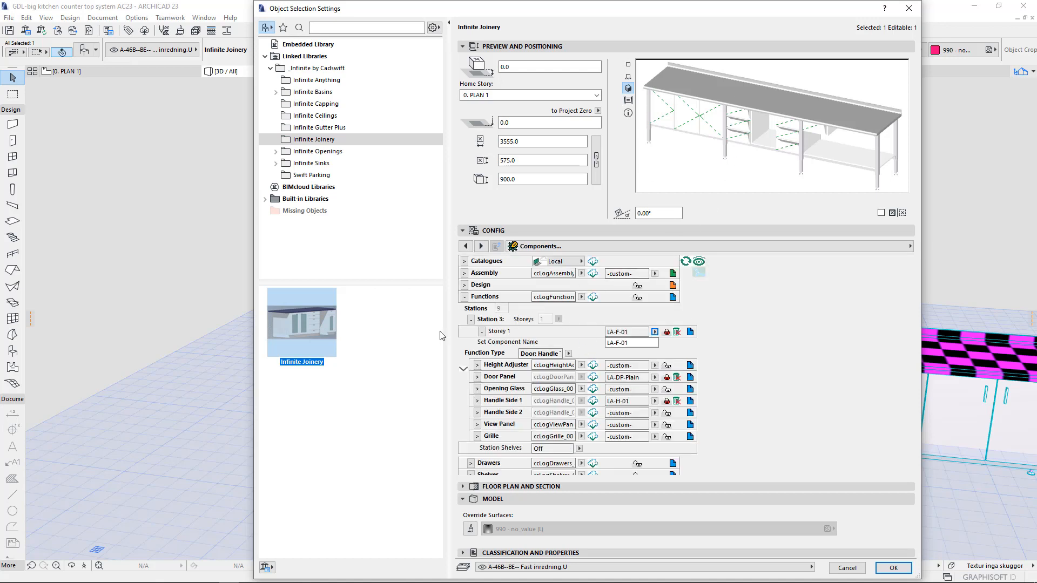
- Save Station 4's Door Panel as a component named LA-DP-02, reload the door panel catalogue and link the panel to that component
click(471, 320)
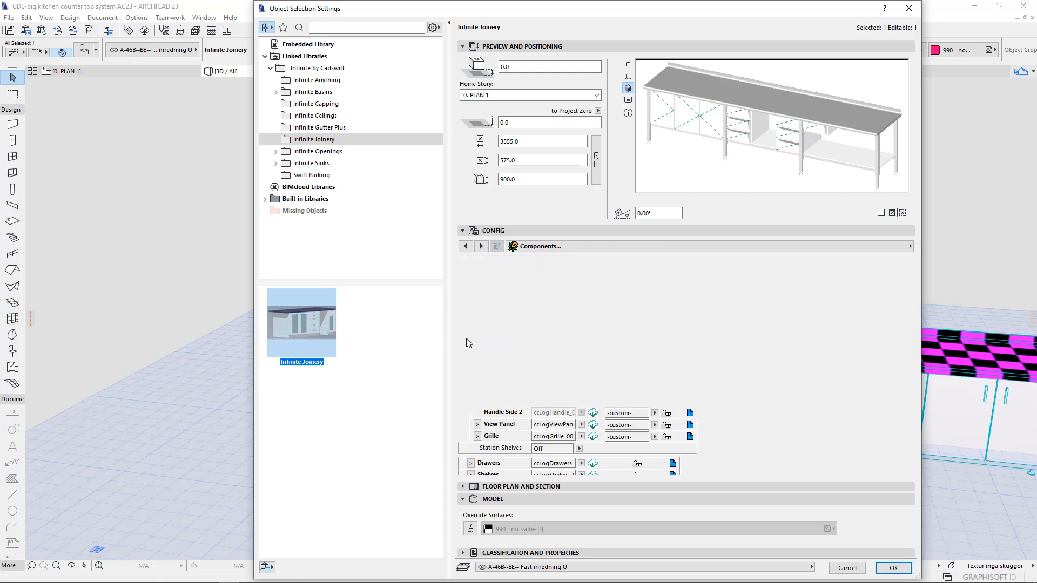
click(470, 356)
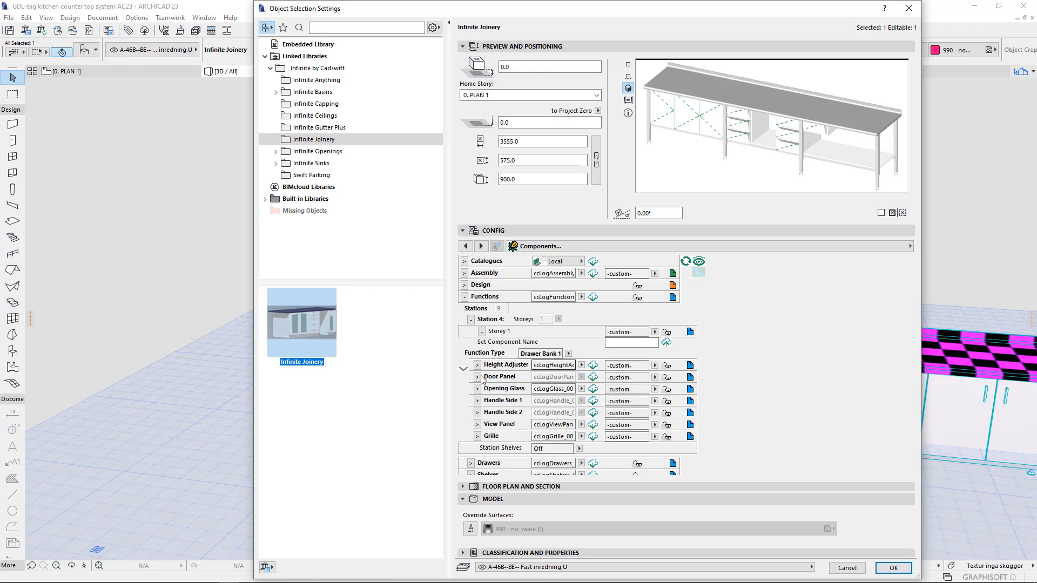
click(654, 378)
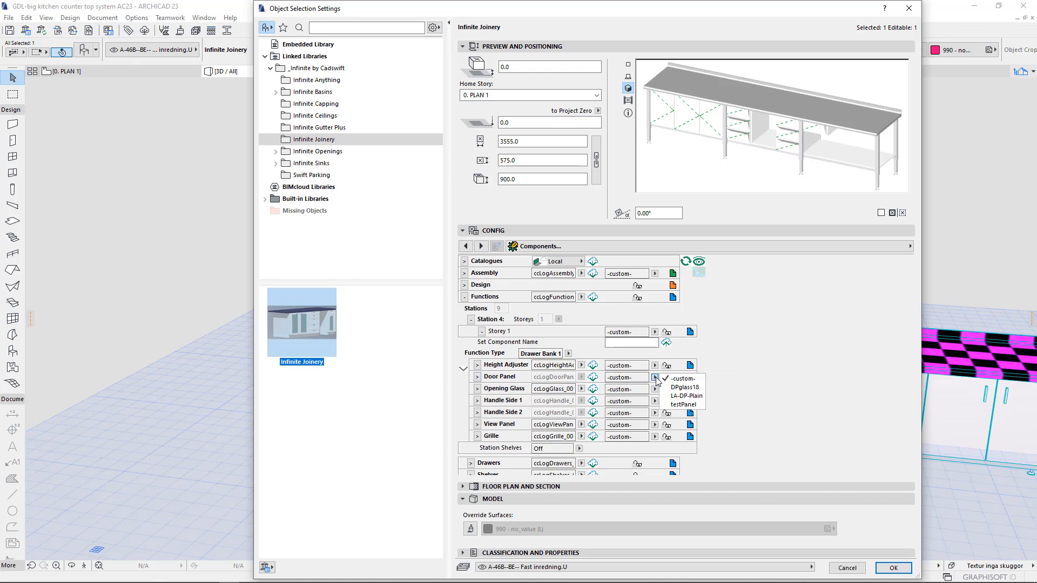
click(654, 377)
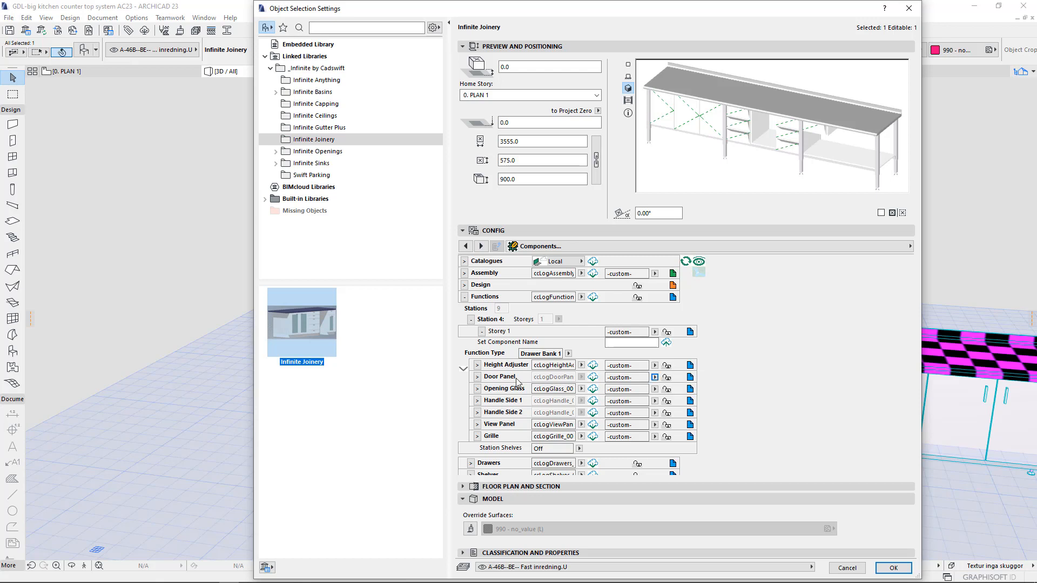
click(476, 377)
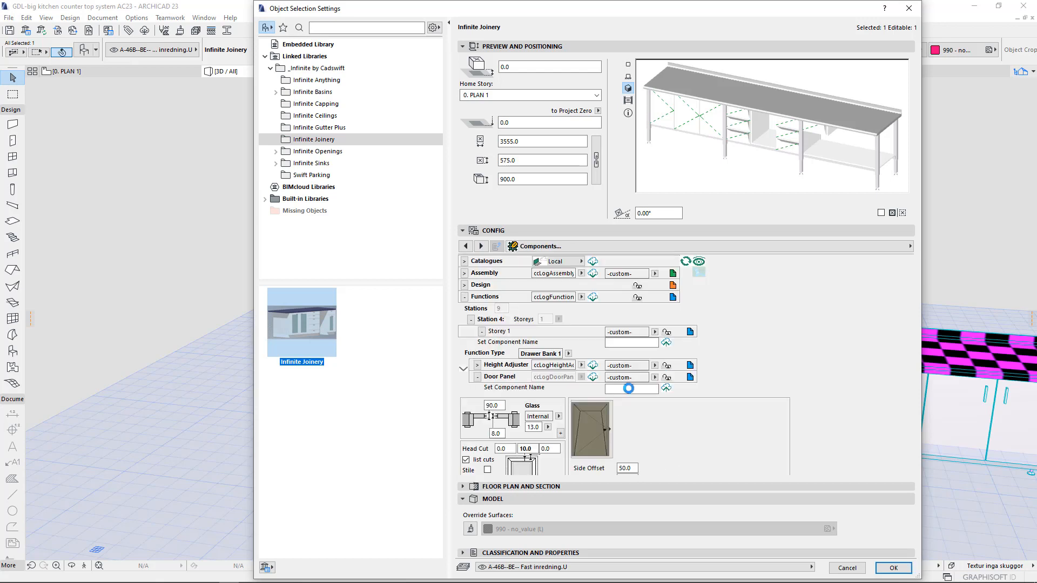
click(618, 392)
key(Return)
click(640, 389)
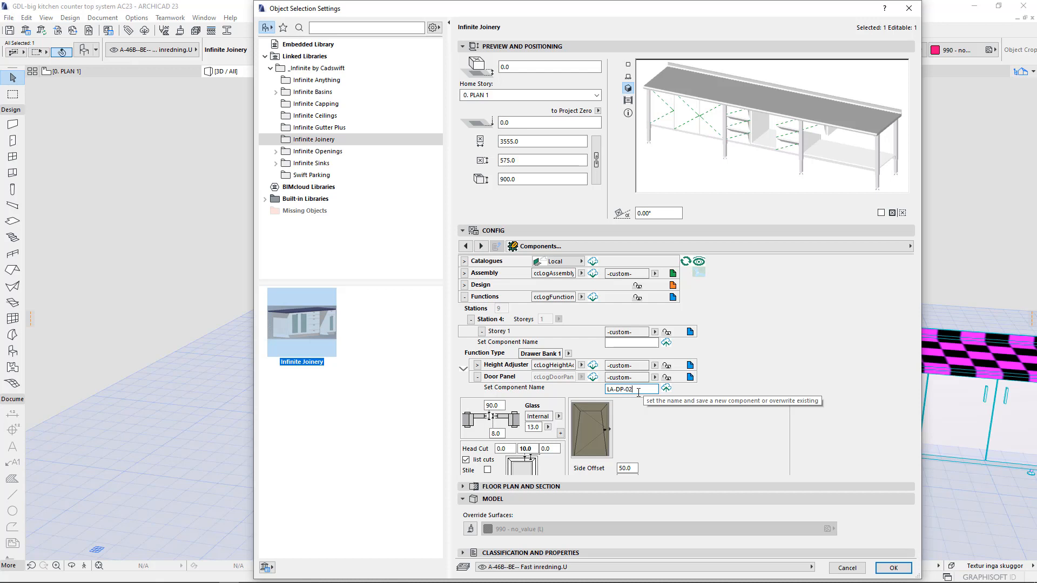
click(667, 389)
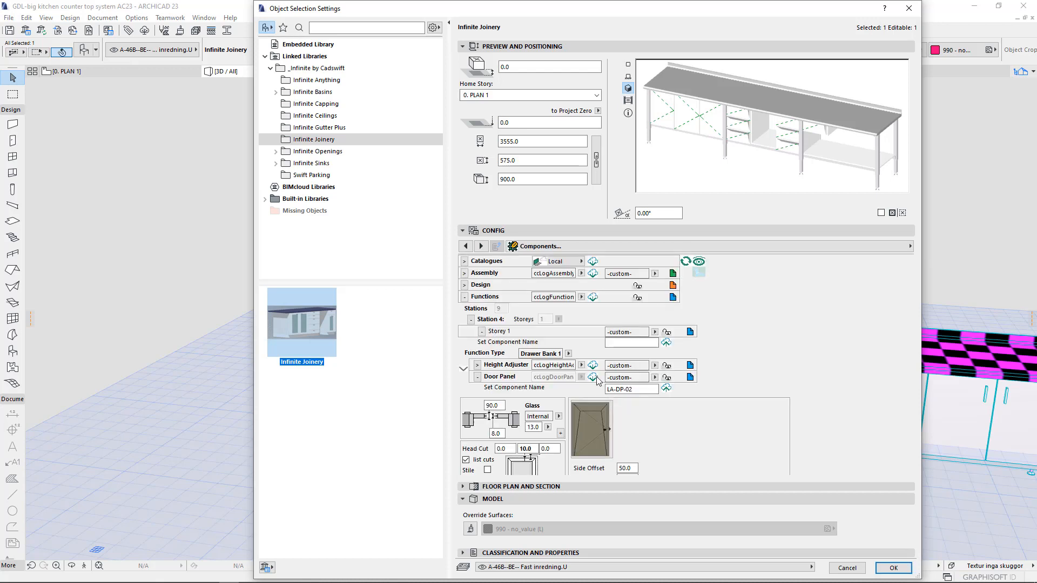
click(593, 378)
click(667, 389)
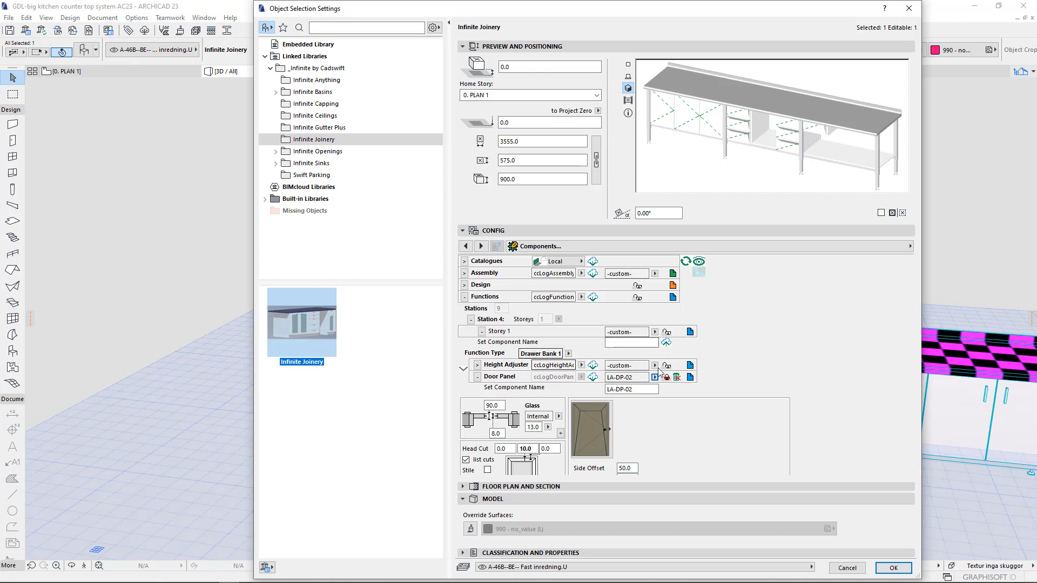
- Save Station 4's Storey 1 function as a component named LA-F-01.2 and link the storey to that component
click(643, 343)
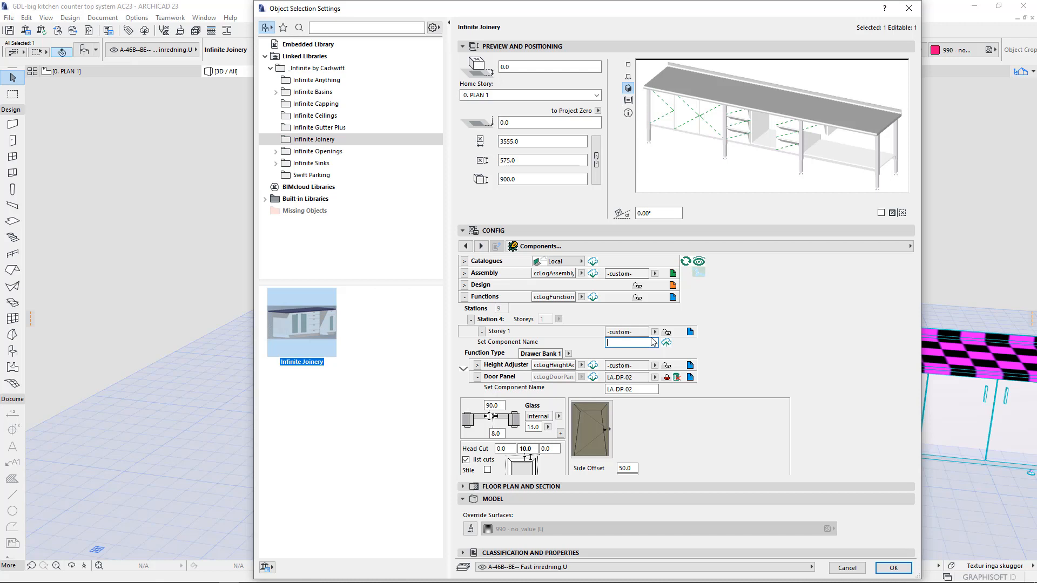
click(655, 331)
click(642, 343)
key(Return)
click(654, 331)
click(642, 341)
click(640, 341)
key(Return)
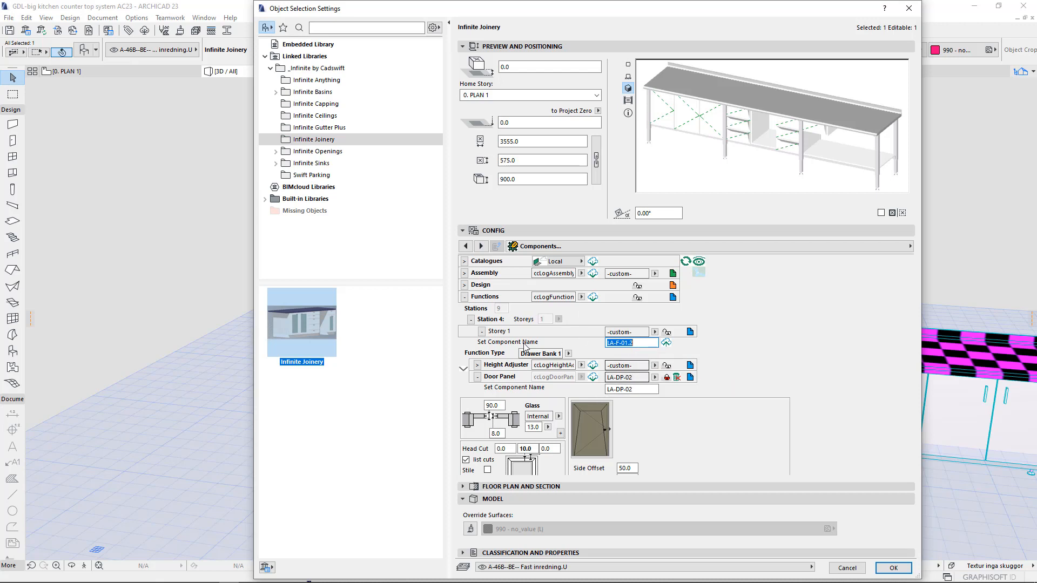
click(667, 343)
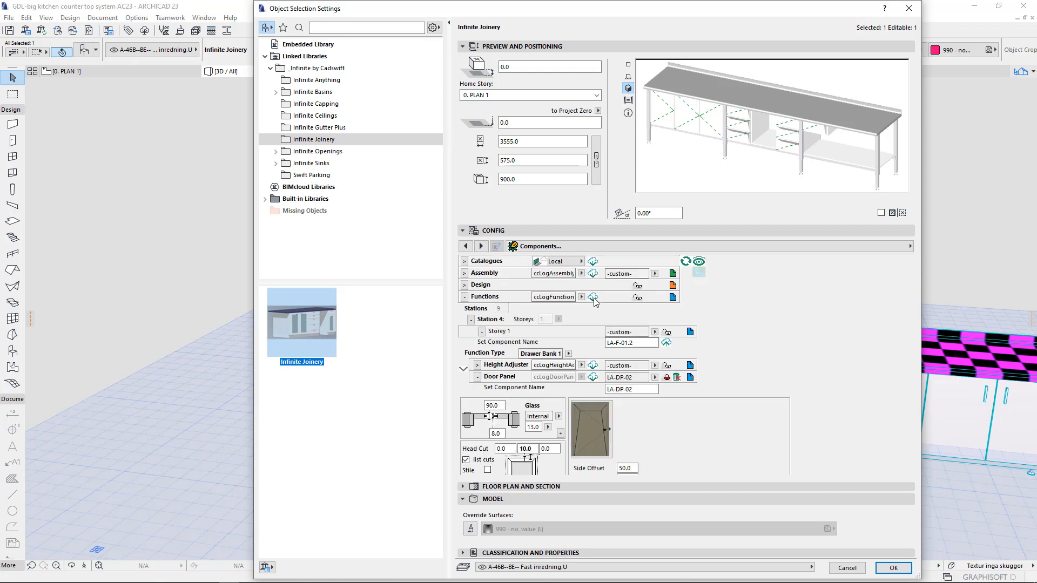
click(667, 333)
- Check the function type options of Station 4's Storey 1, keeping Drawer Bank 1, and collapse the door panel and station settings
click(568, 353)
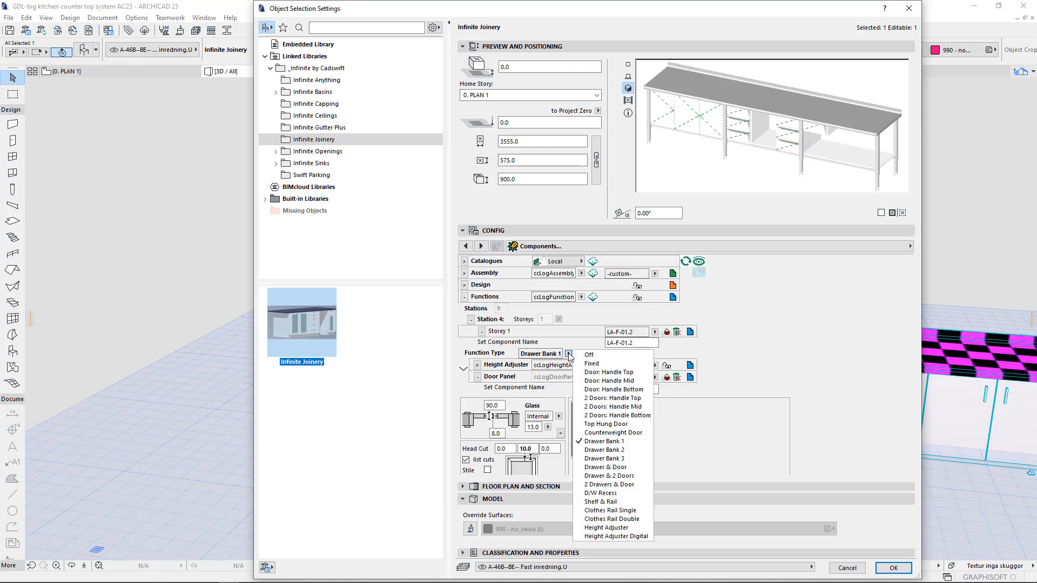
click(604, 448)
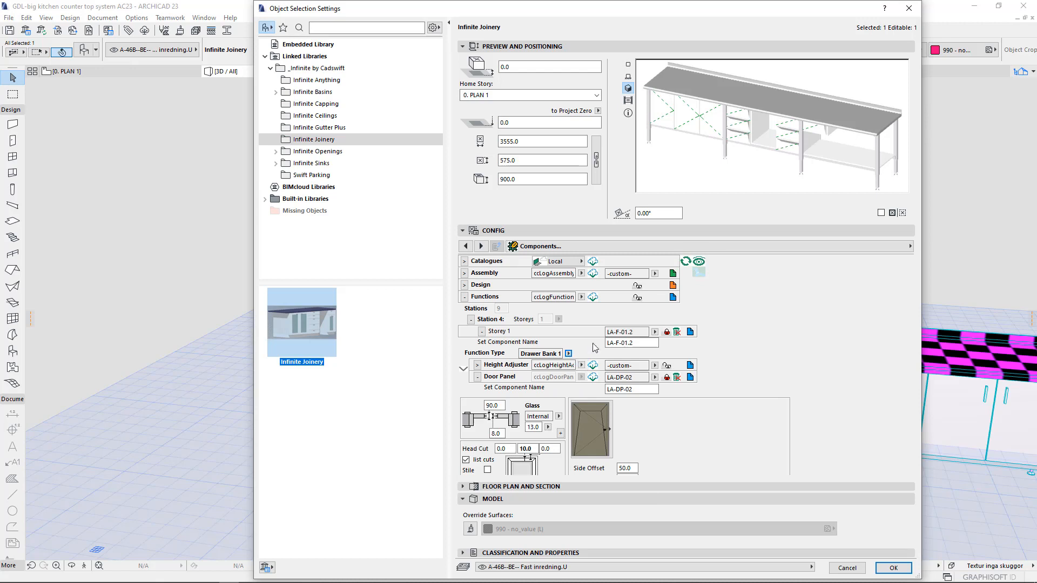
click(568, 353)
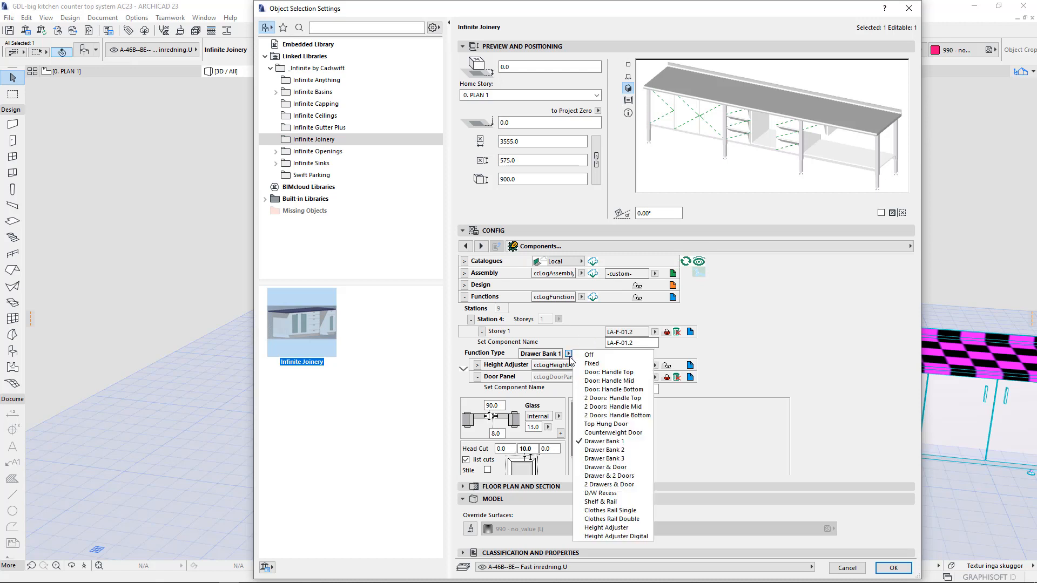
click(570, 357)
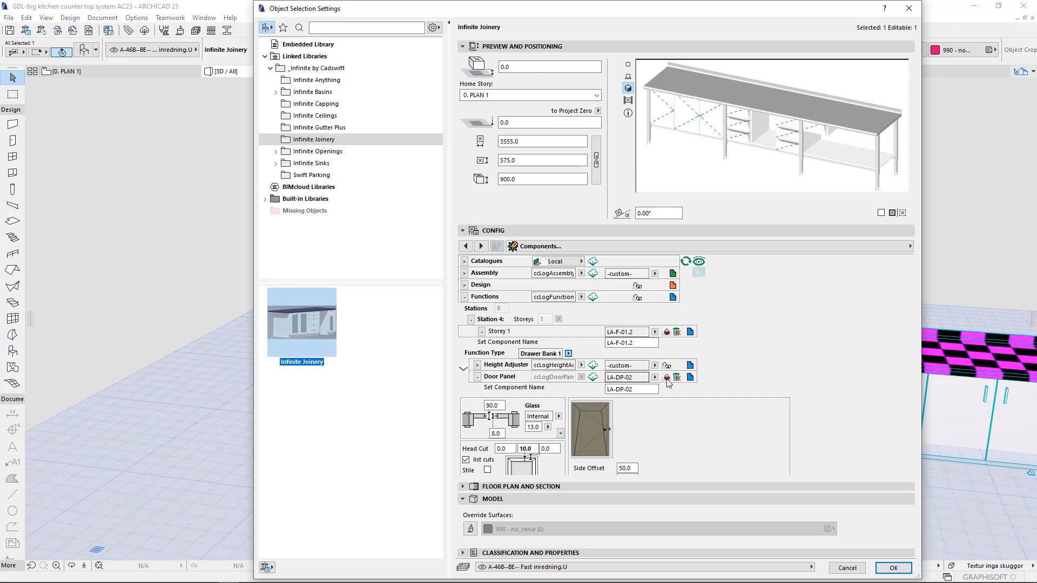
click(478, 377)
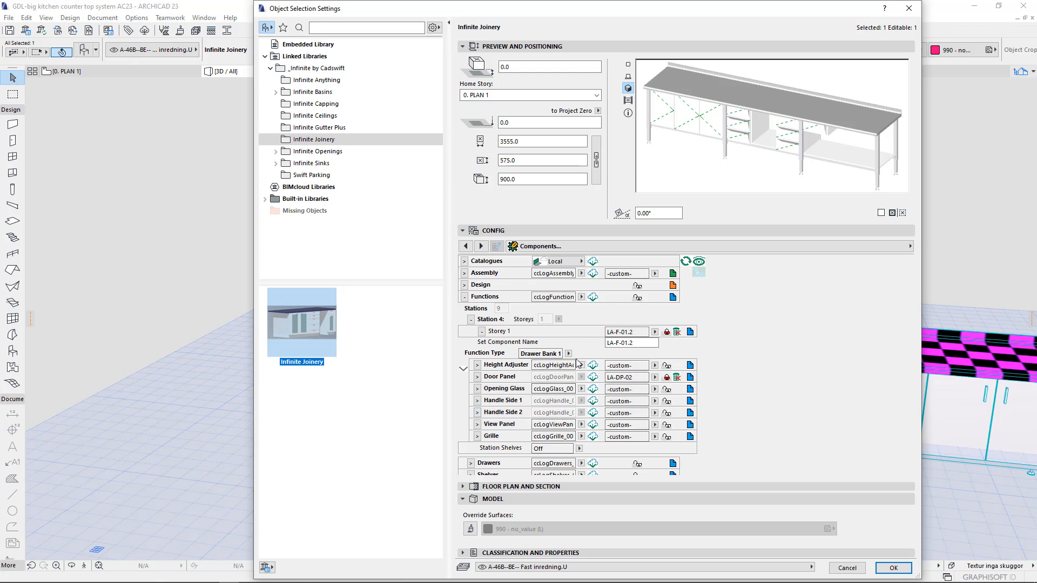
click(471, 320)
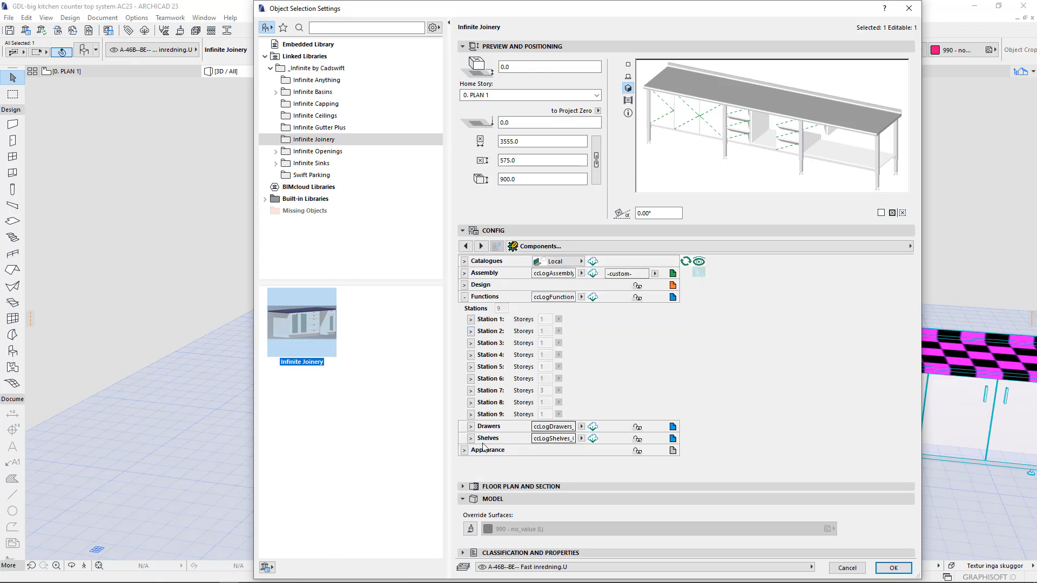
- Open the Drawer 1 settings under Drawers and switch the edited drawer bank to 1
click(471, 426)
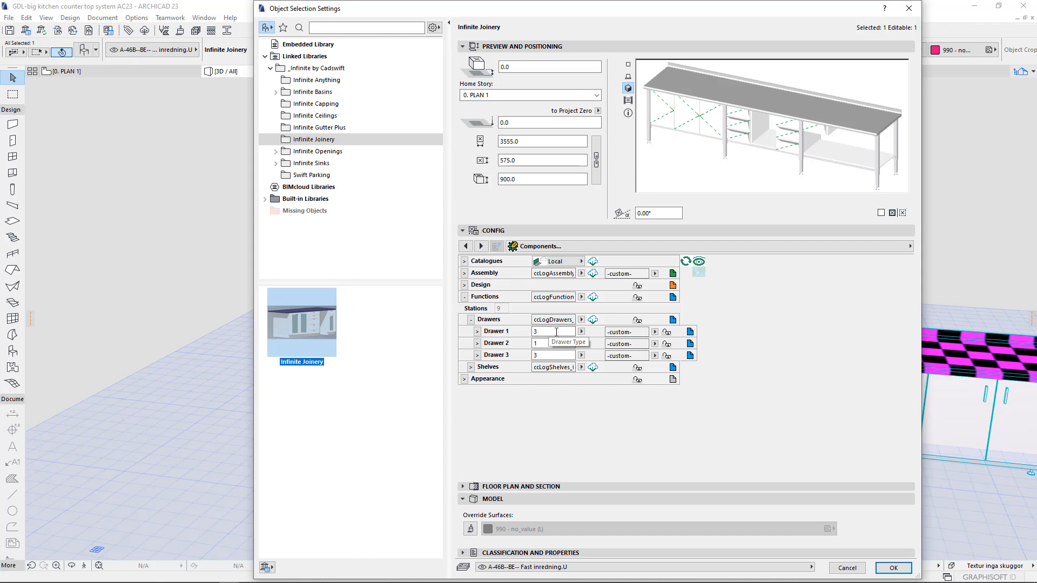
click(477, 331)
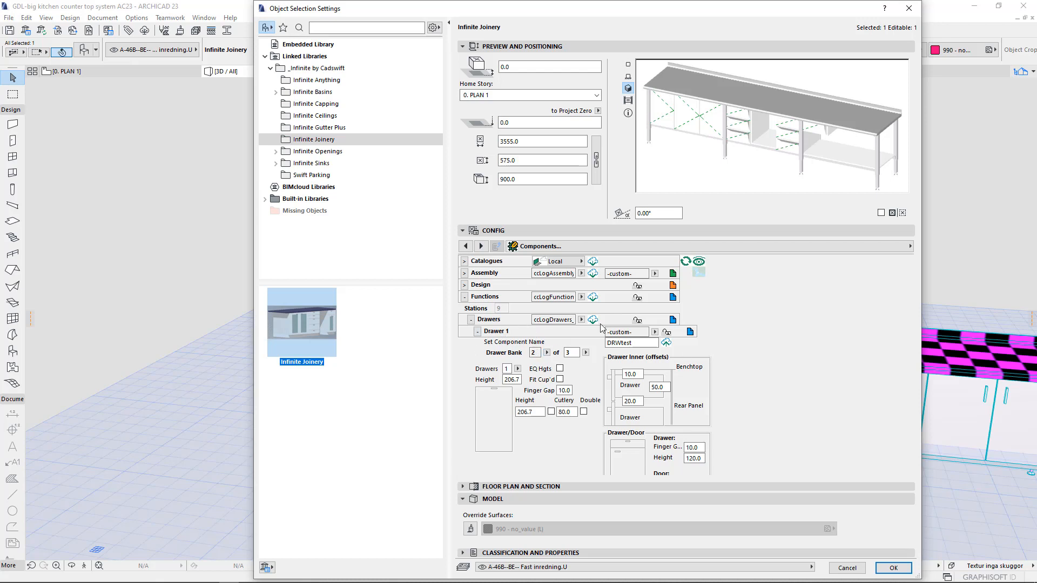
click(547, 353)
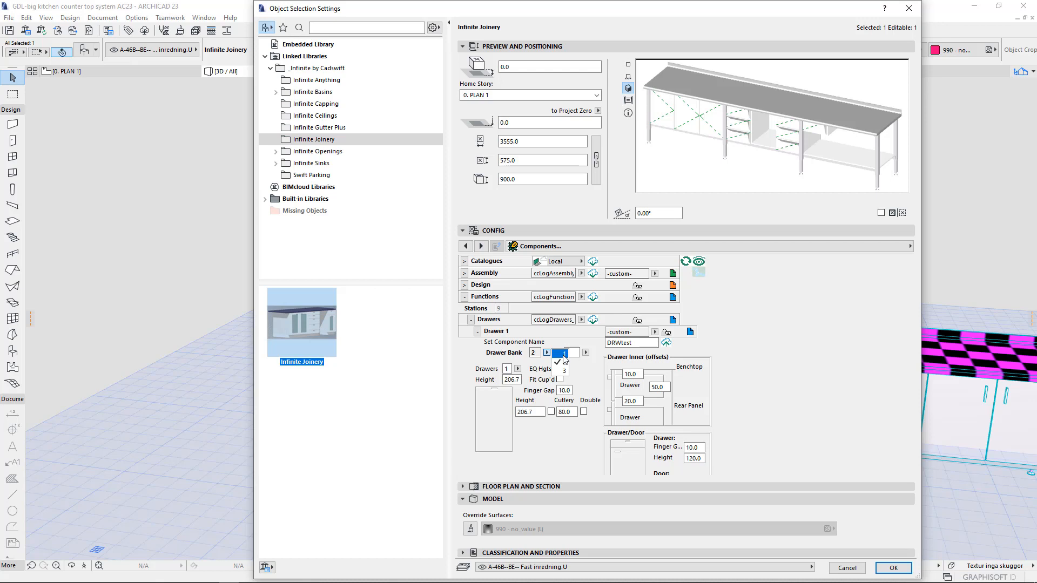
click(564, 355)
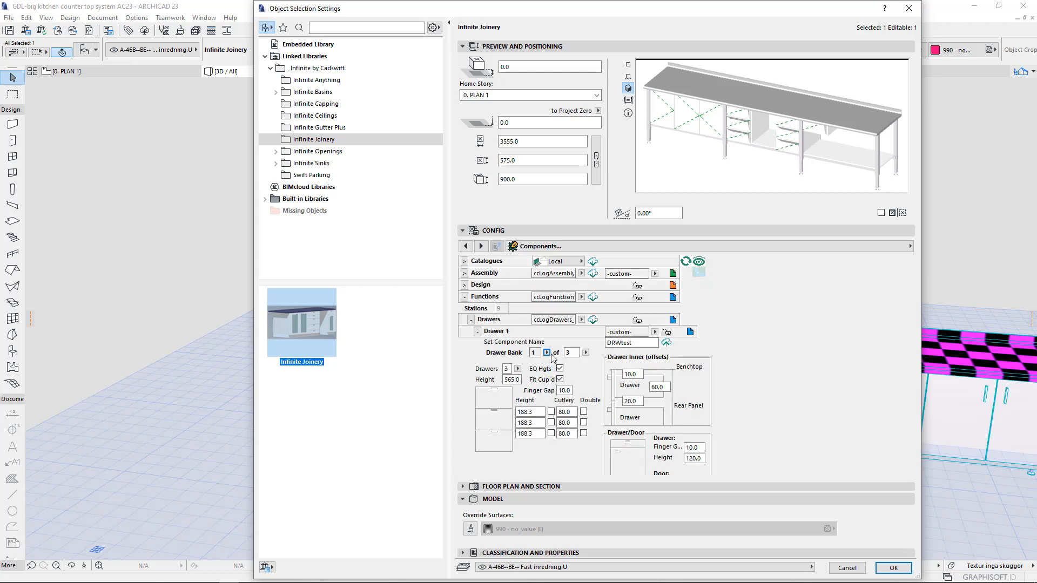
right_click(466, 300)
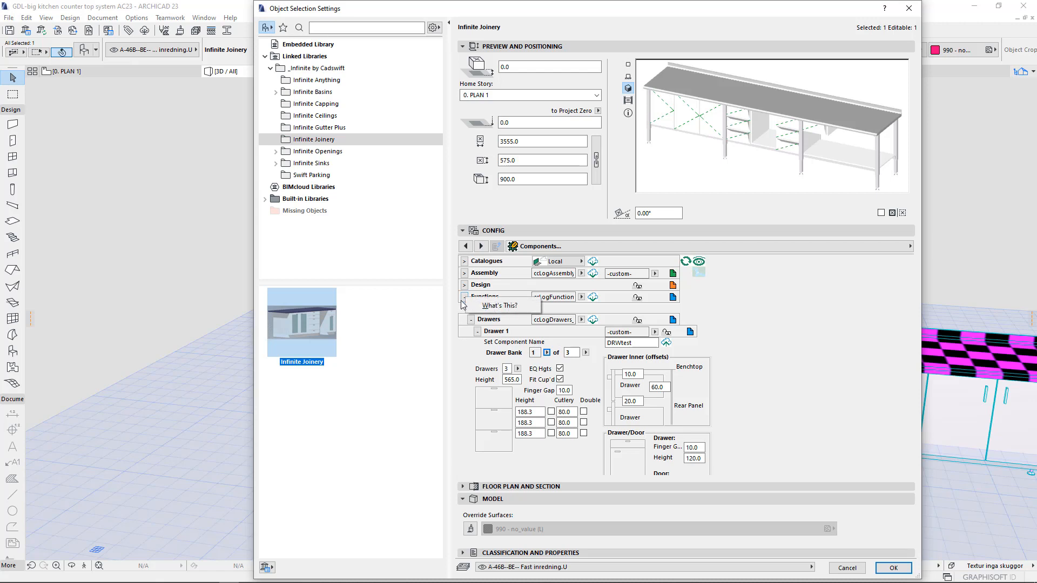
key(Escape)
- Check which drawer bank Station 4's function type uses, and return to the Drawer 1 settings
click(471, 319)
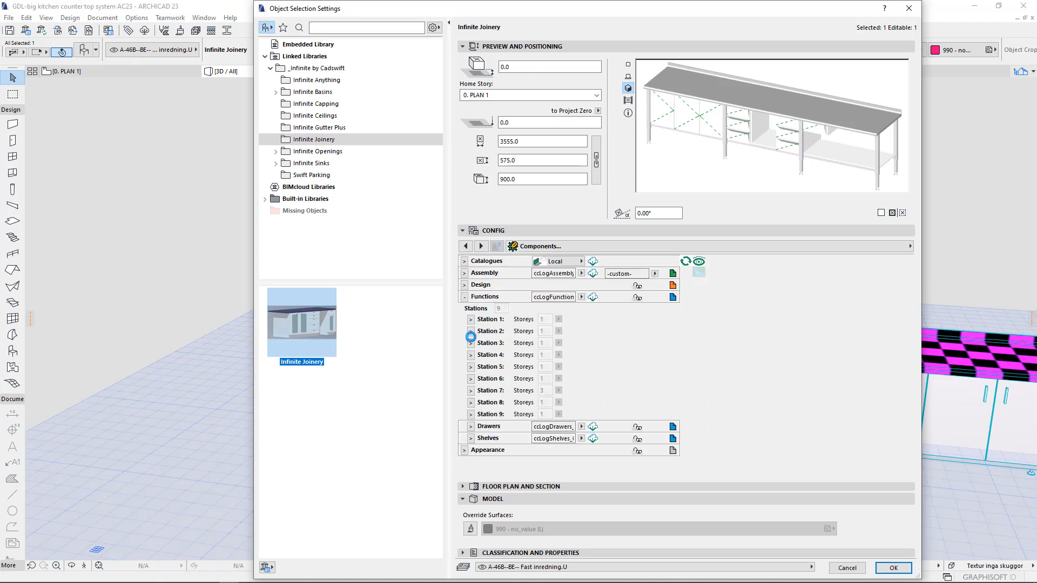
click(470, 355)
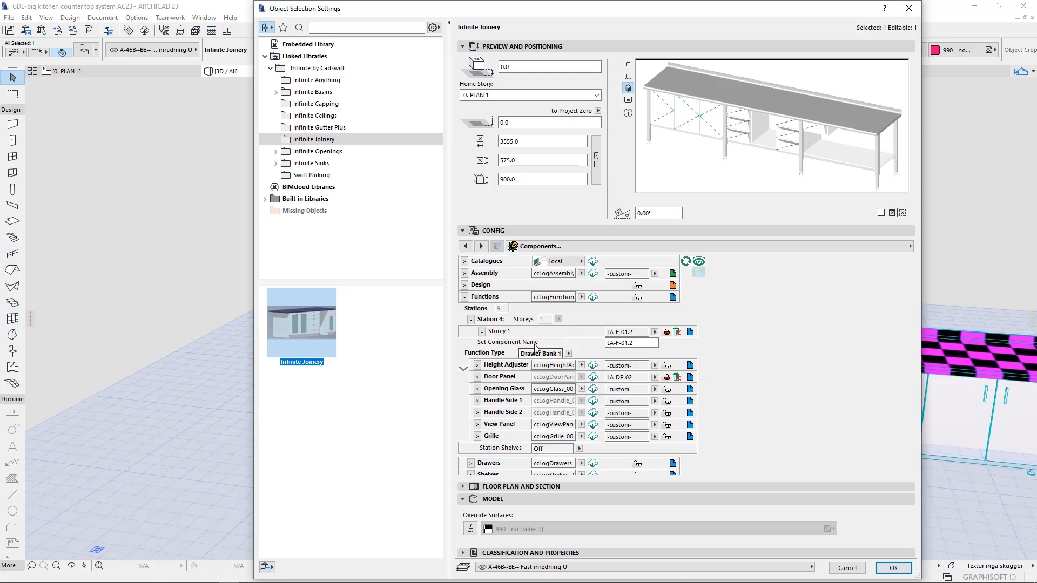
click(568, 355)
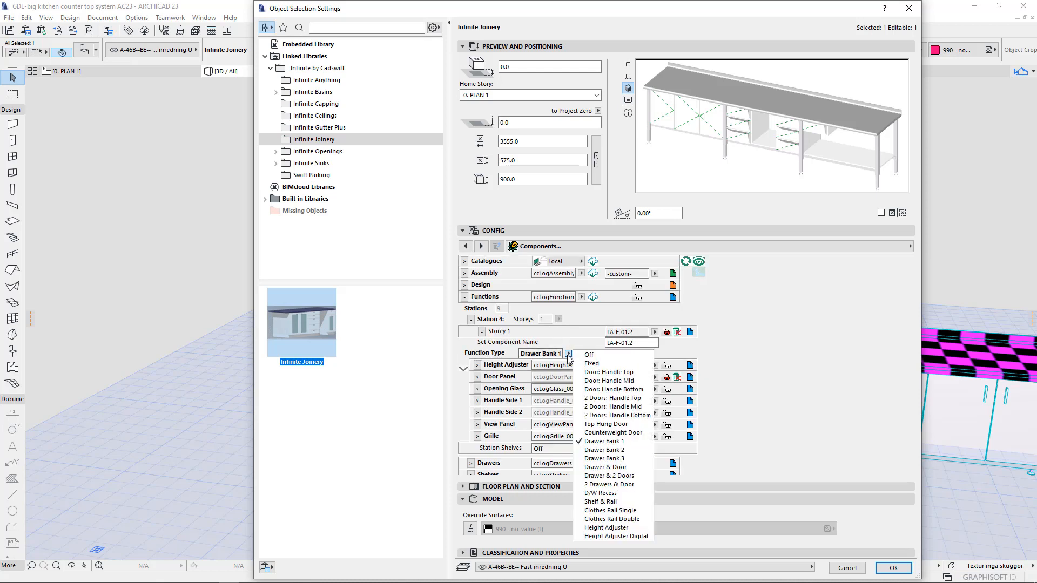
click(621, 442)
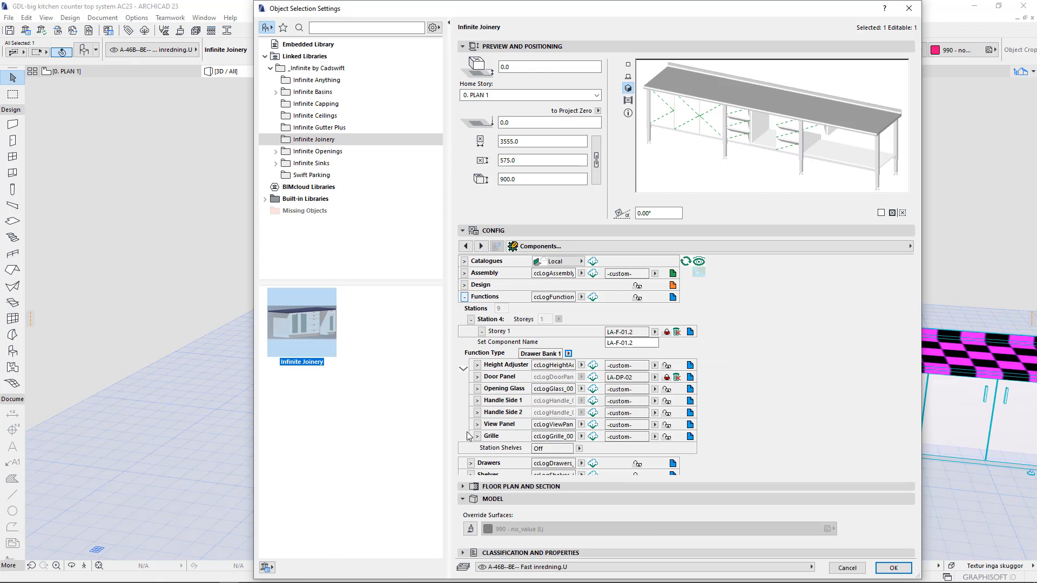
click(470, 463)
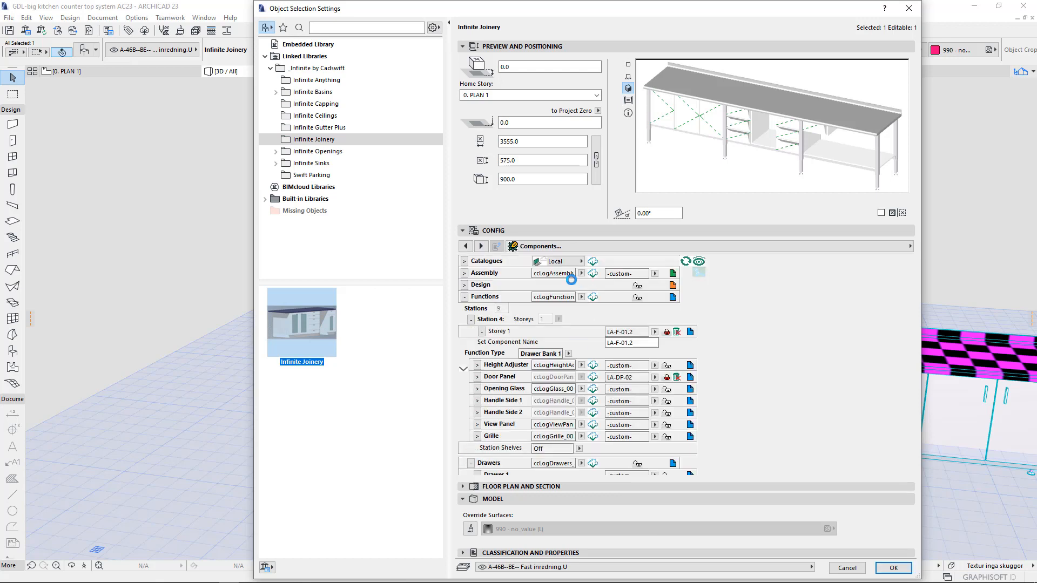
click(464, 298)
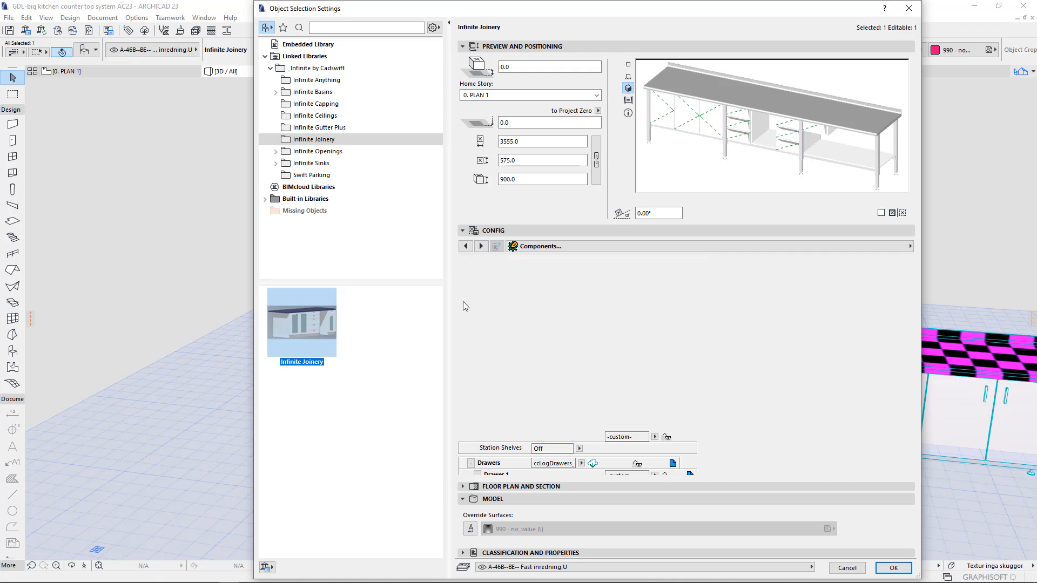
click(464, 297)
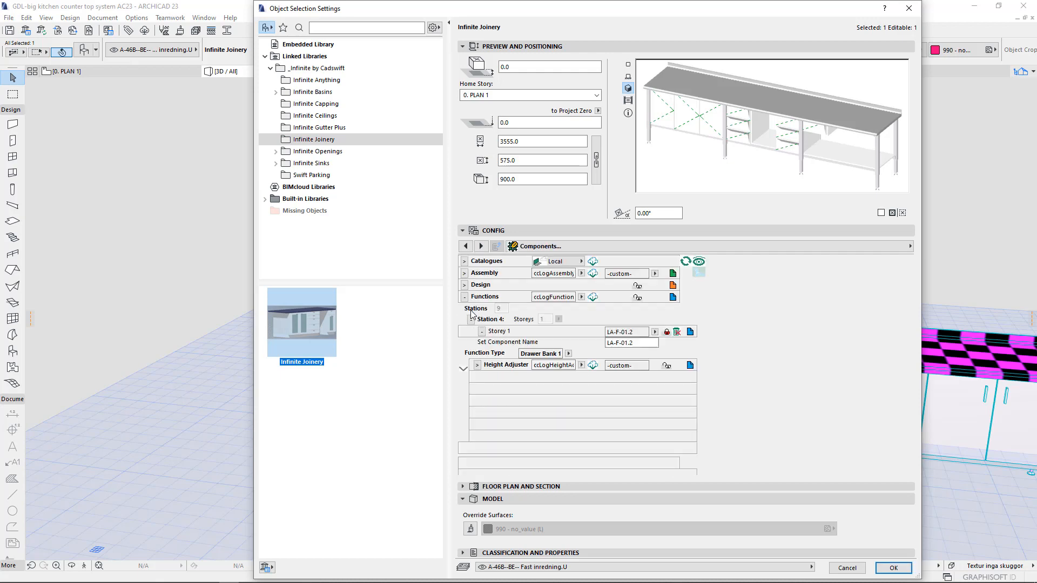
click(472, 321)
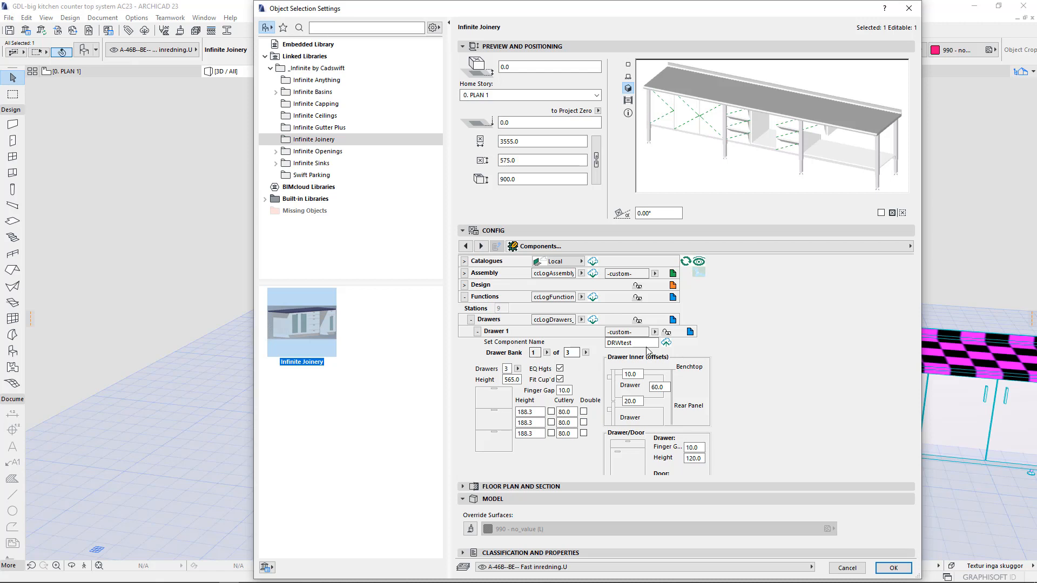
- Try drawer bank 1 with 2 drawers and set the drawer count back to 3
right_click(624, 345)
click(597, 373)
click(568, 354)
text(2)
key(Return)
text(3)
key(Return)
click(509, 368)
text(2)
key(Return)
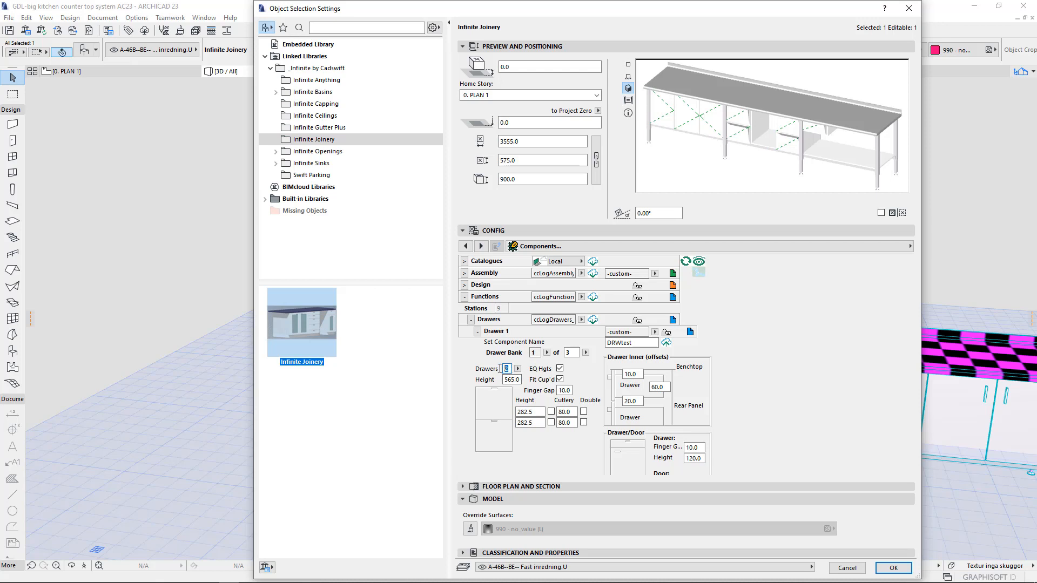
text(3)
key(Return)
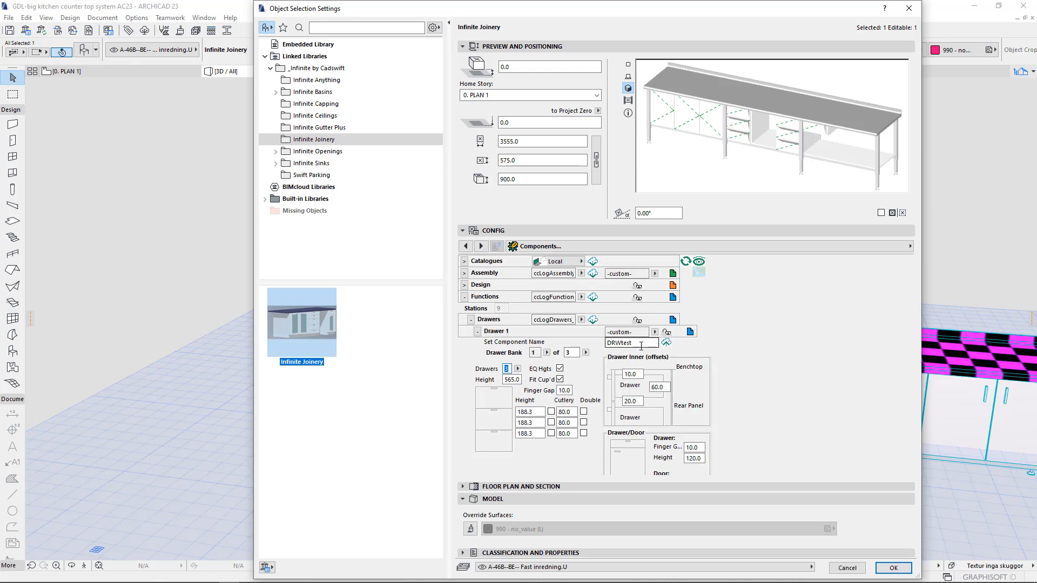
- Name the Drawer 1 component LA-Drw-01.1, save it to the drawers catalogue, refresh the catalogue and link the drawer bank to it
drag(642, 343, 586, 346)
text(LA-Drw-01)
key(Return)
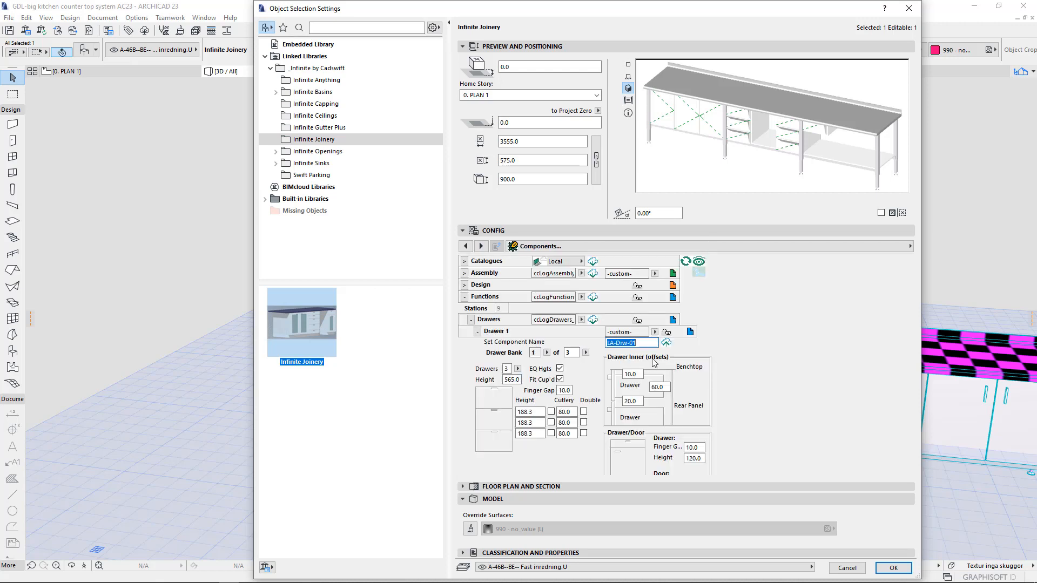
click(644, 343)
key(Return)
click(666, 344)
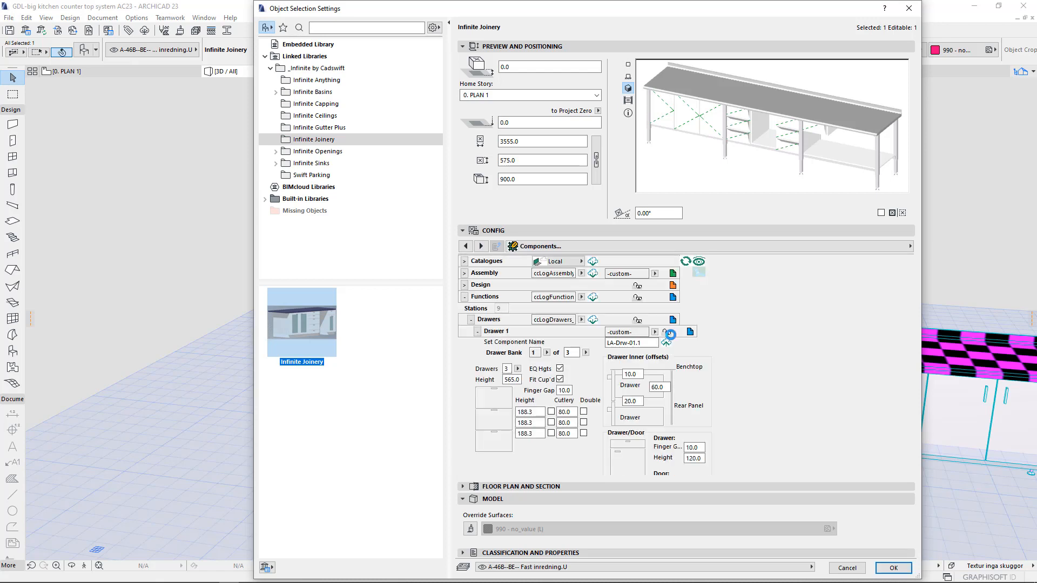
click(593, 319)
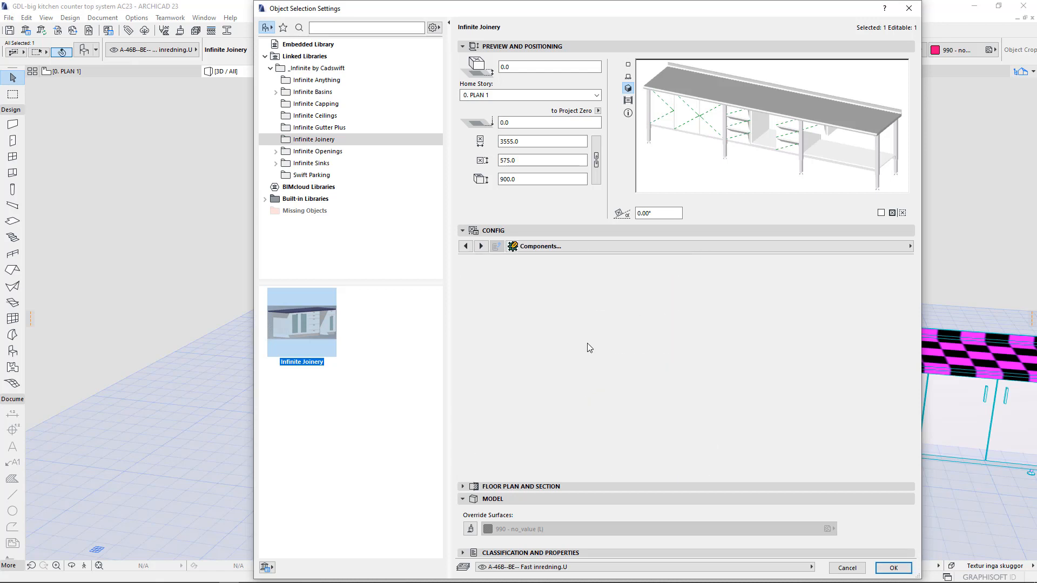
click(667, 333)
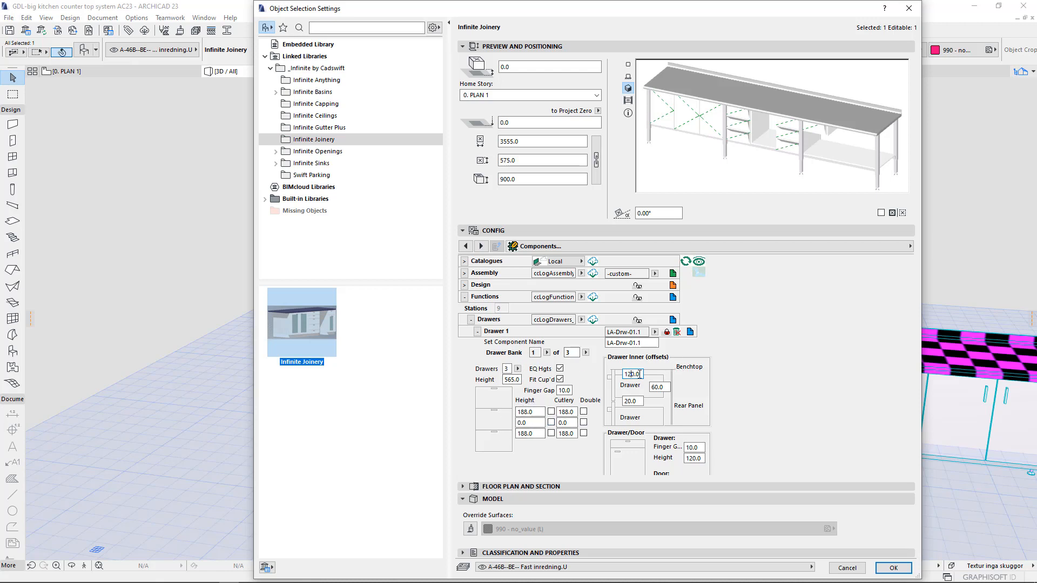
- Try to edit the linked Drawer 1's benchtop offset and set its drawer count to 2
key(BackSpace)
key(Return)
double_click(502, 368)
text(2)
key(Return)
- Check Station 4's function type options, keeping Drawer Bank 1, and review the storeys of Station 7
click(471, 319)
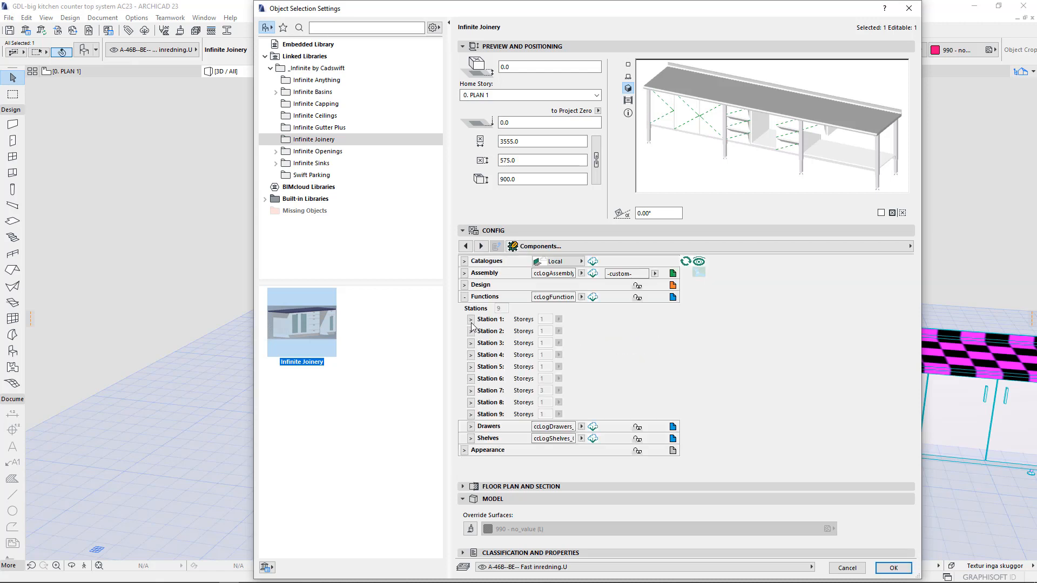
click(471, 355)
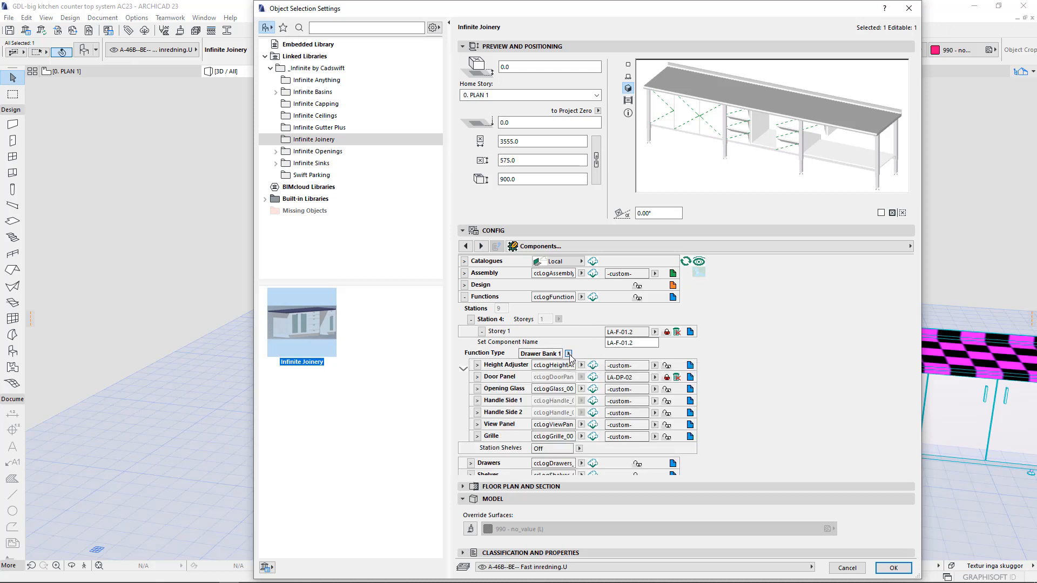
click(569, 354)
click(599, 442)
click(465, 297)
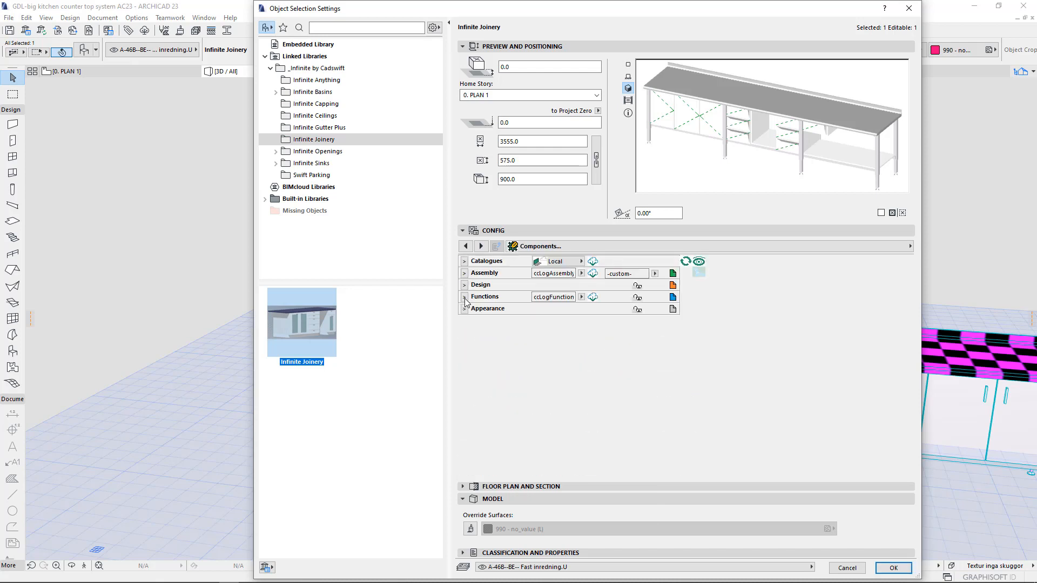
click(464, 297)
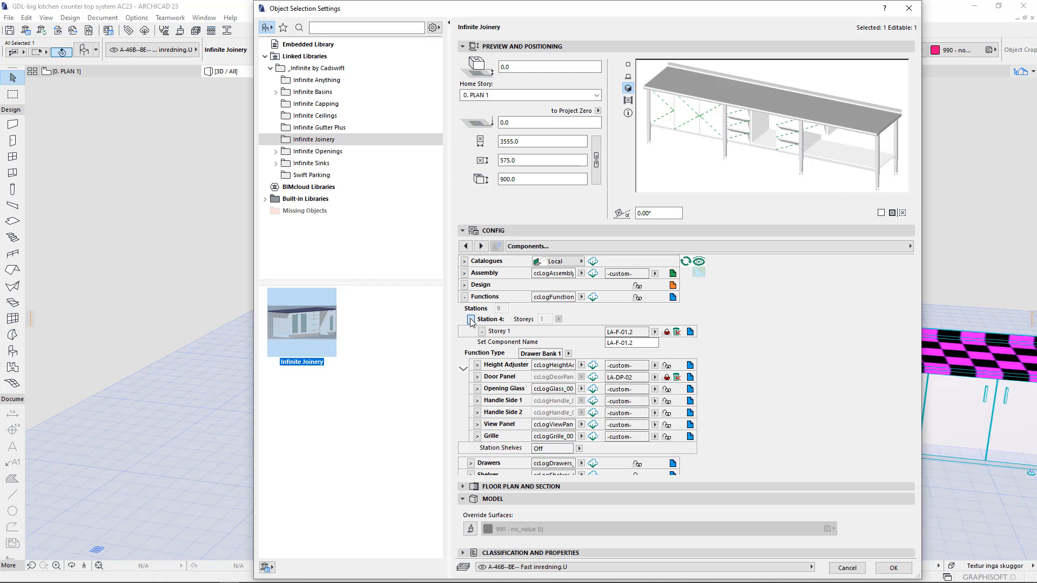
click(471, 320)
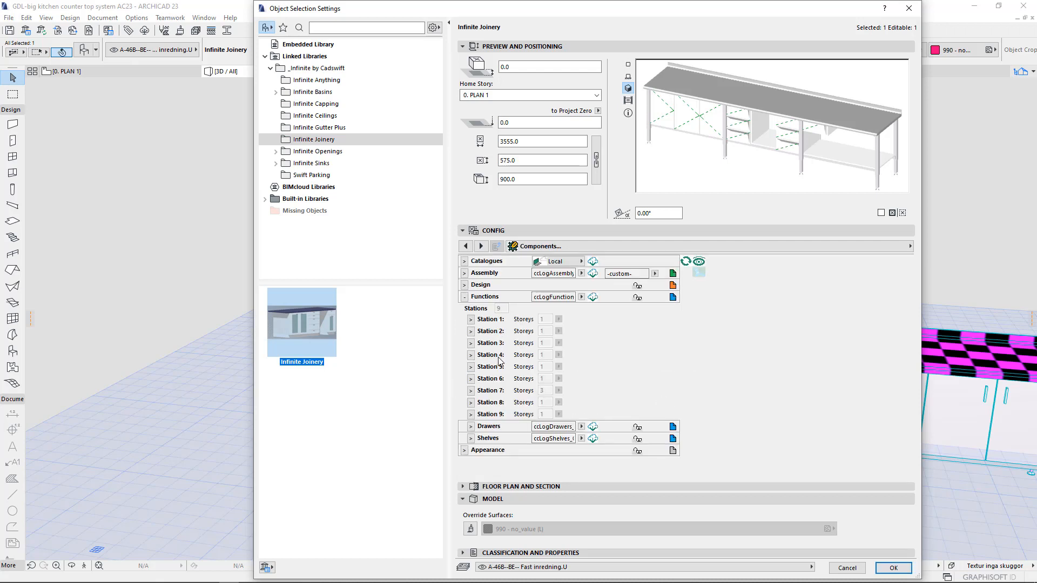
click(470, 391)
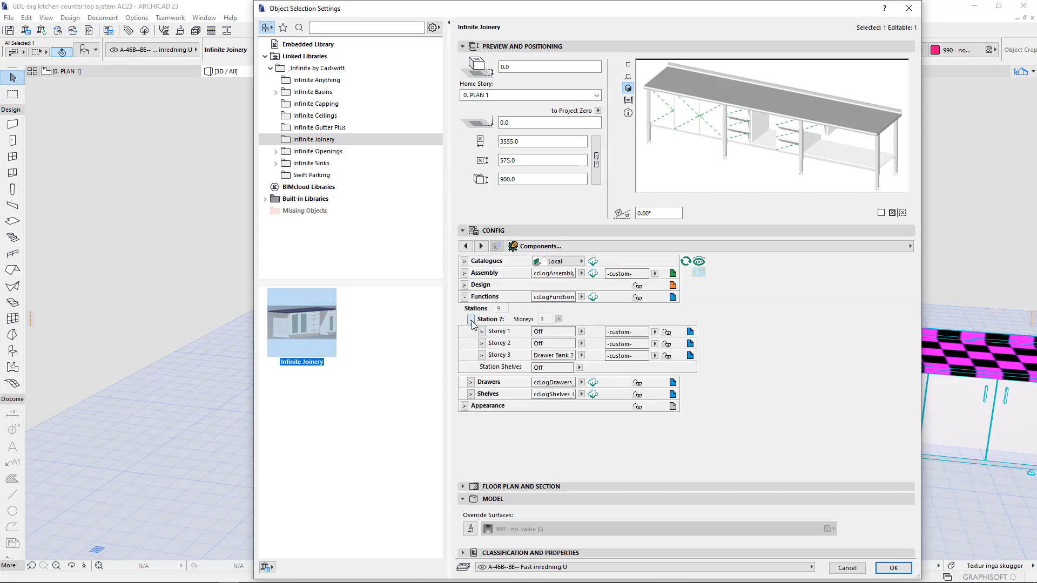
click(471, 319)
- Try to link Station 6's Storey 1 to LA-F-01.2 and expand the storey's settings
click(470, 379)
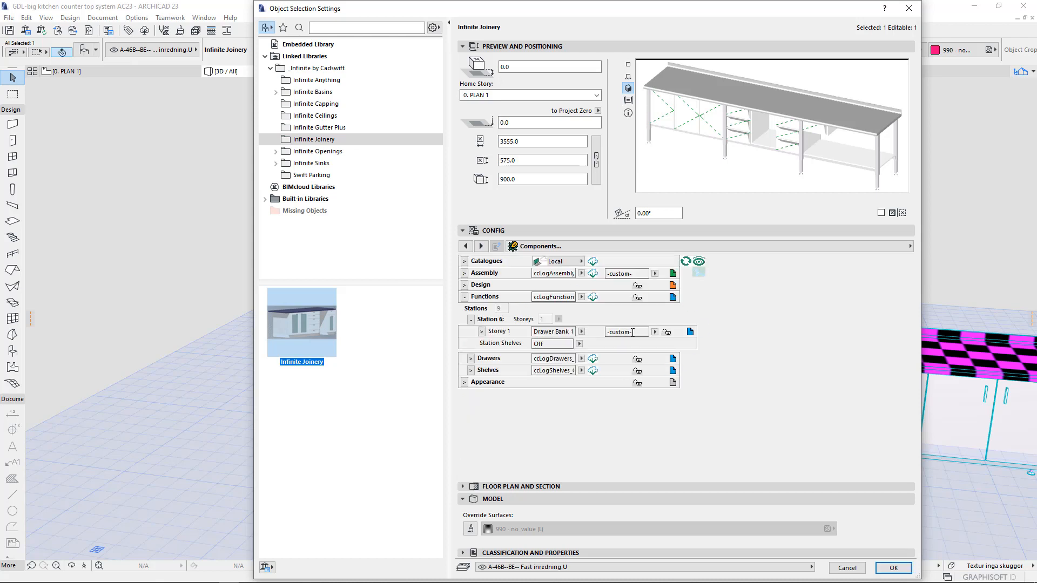
click(655, 332)
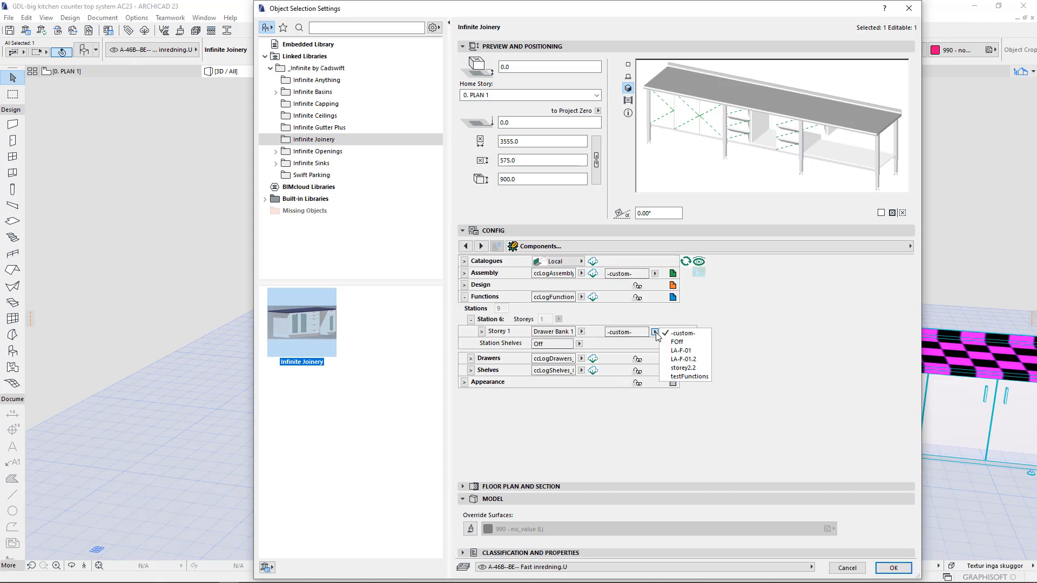
click(680, 361)
click(482, 332)
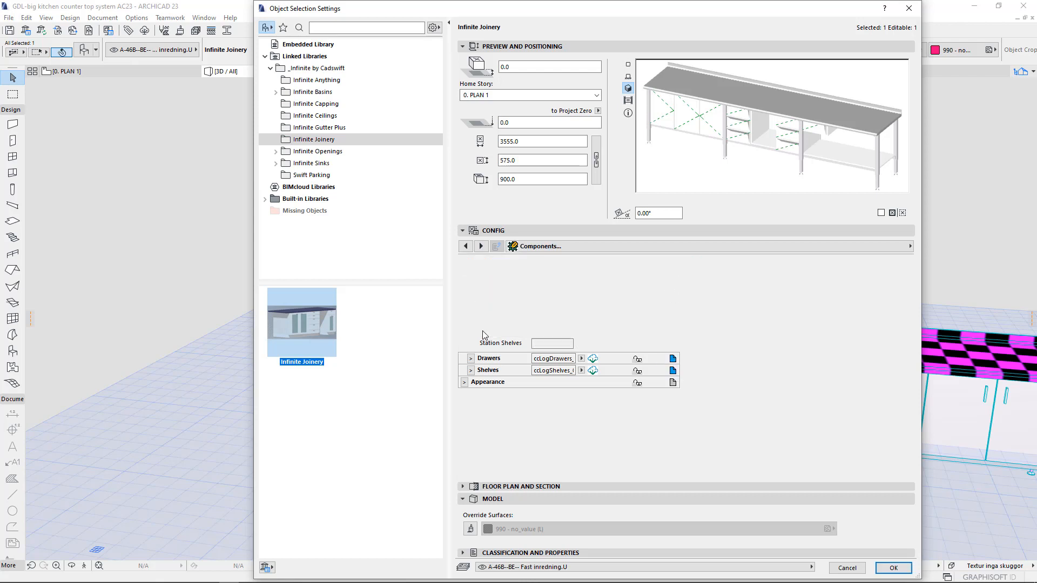
- Switch Station 6's Storey 1 to Door: Handle Mid as a test, link it to LA-F-01.2 and collapse the station
click(568, 353)
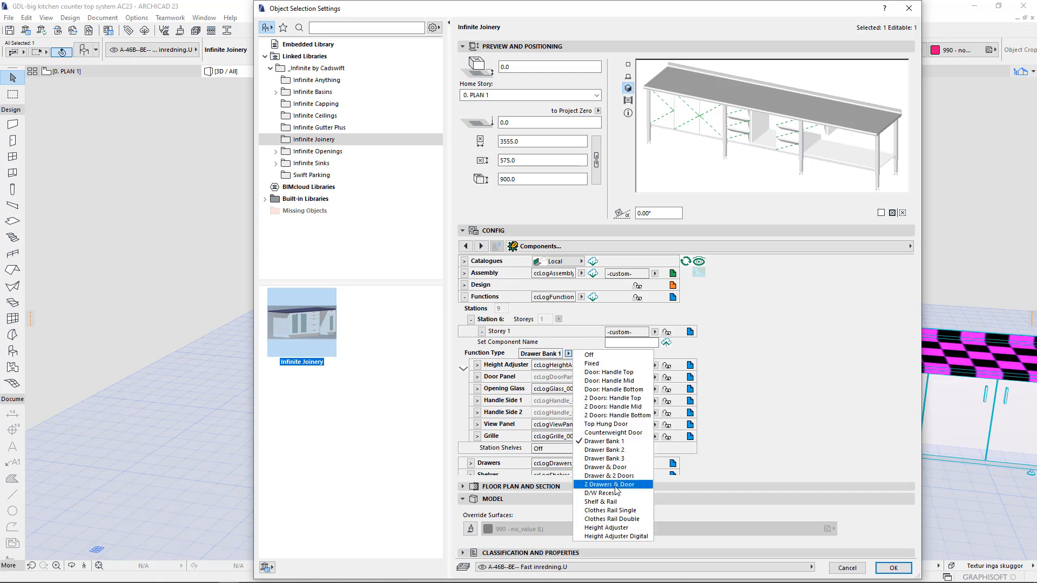
click(625, 381)
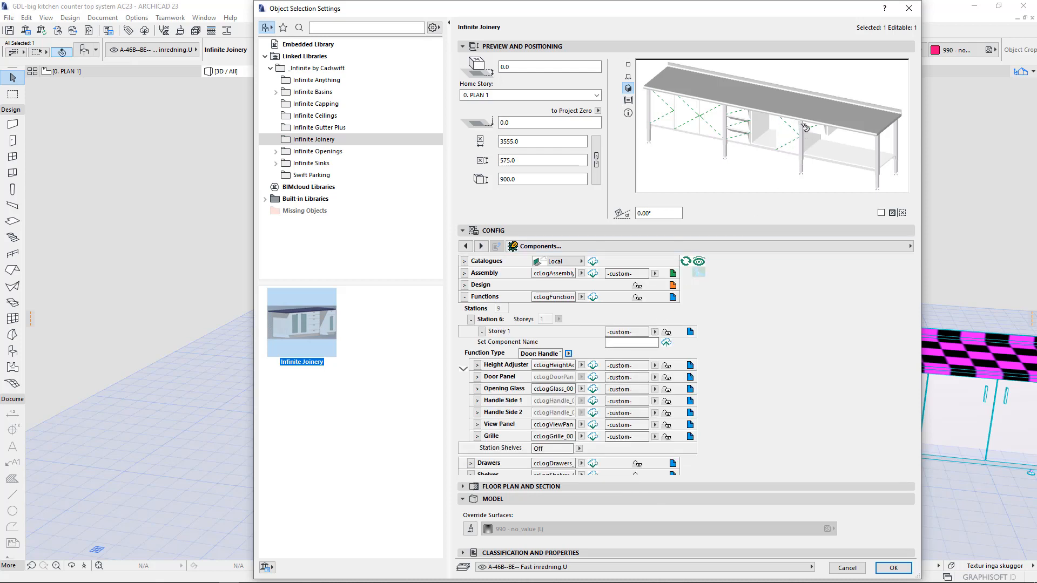
click(655, 332)
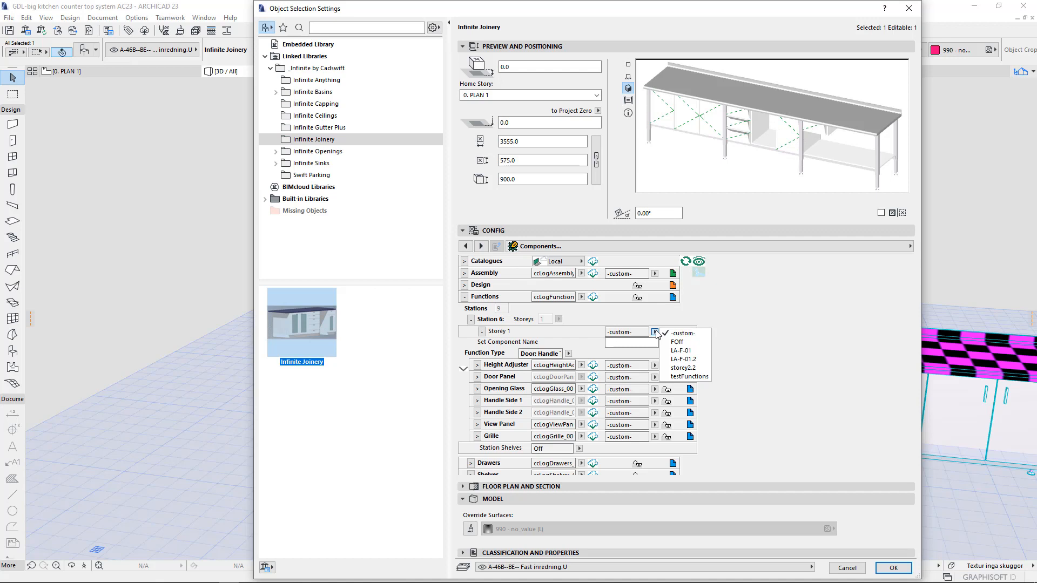
click(684, 359)
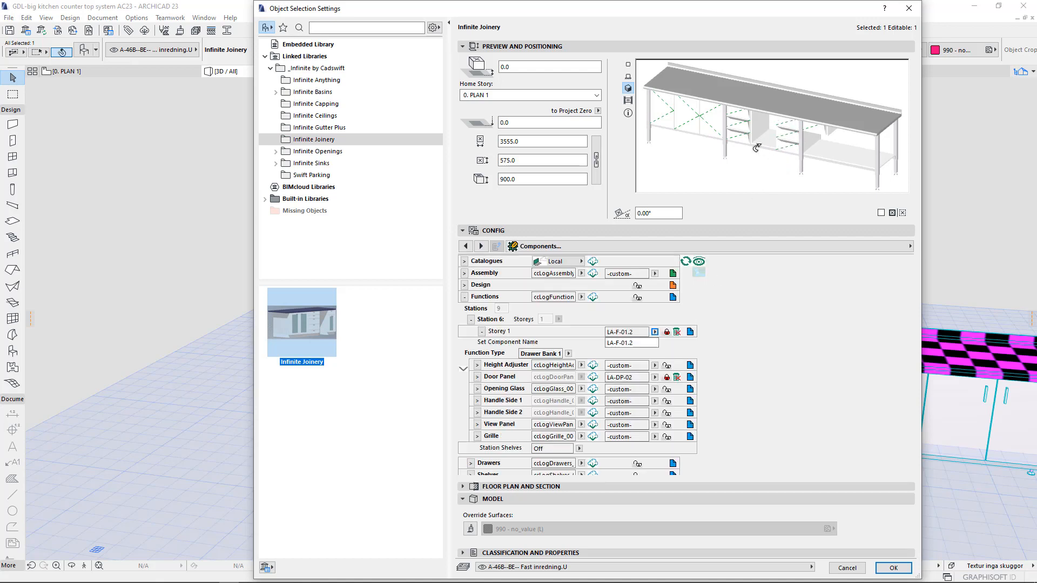
click(471, 319)
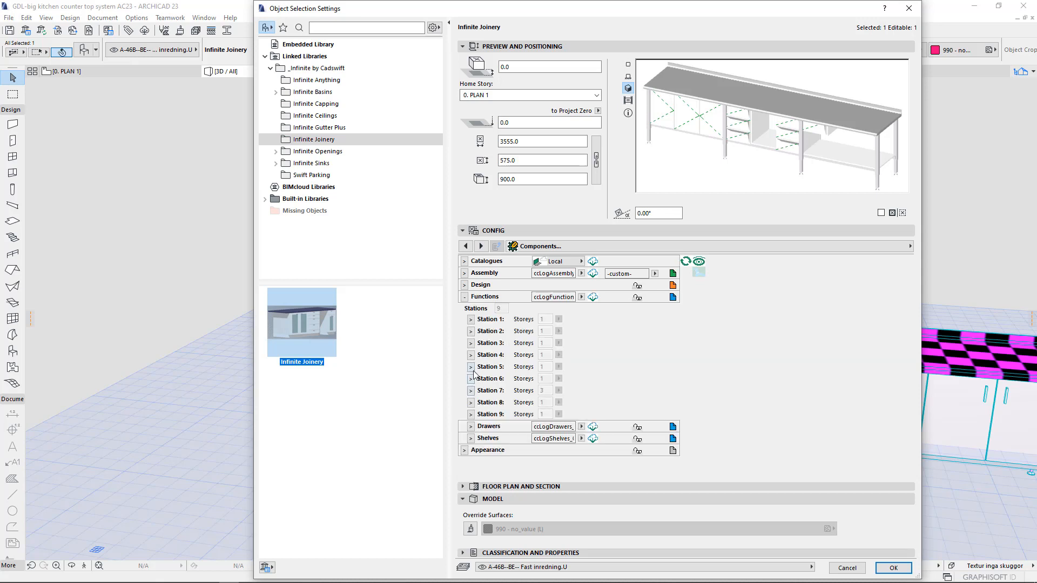
- Examine the function type and component name settings of Station 5's Storey 1, and collapse the station
click(471, 367)
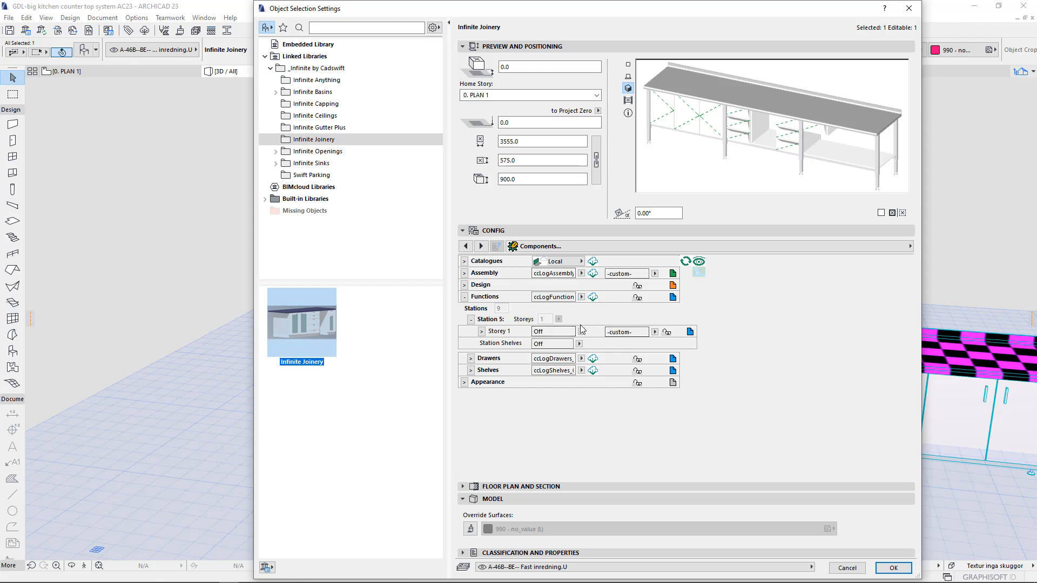
click(482, 332)
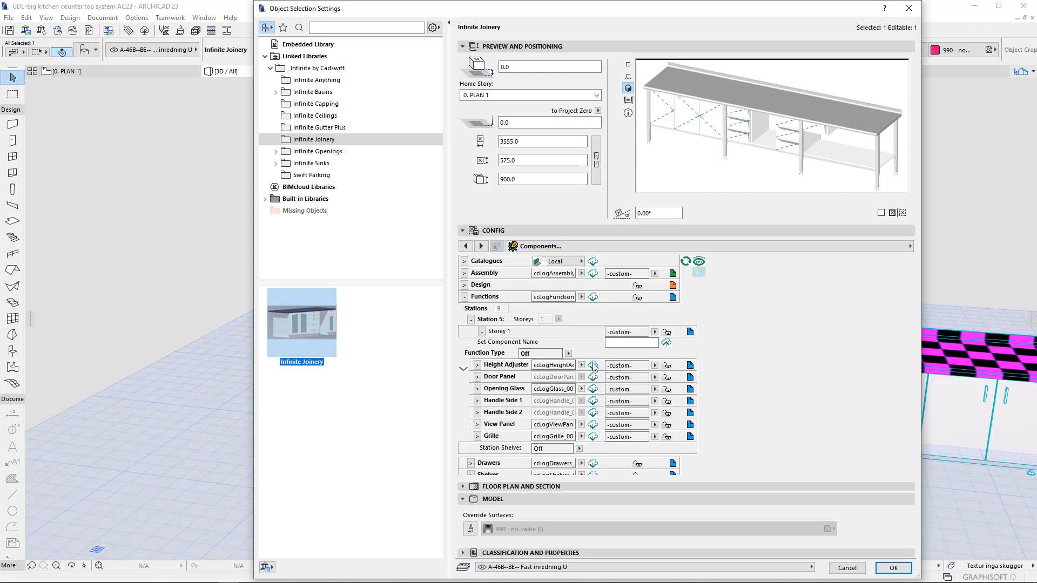
click(556, 351)
click(645, 342)
click(464, 297)
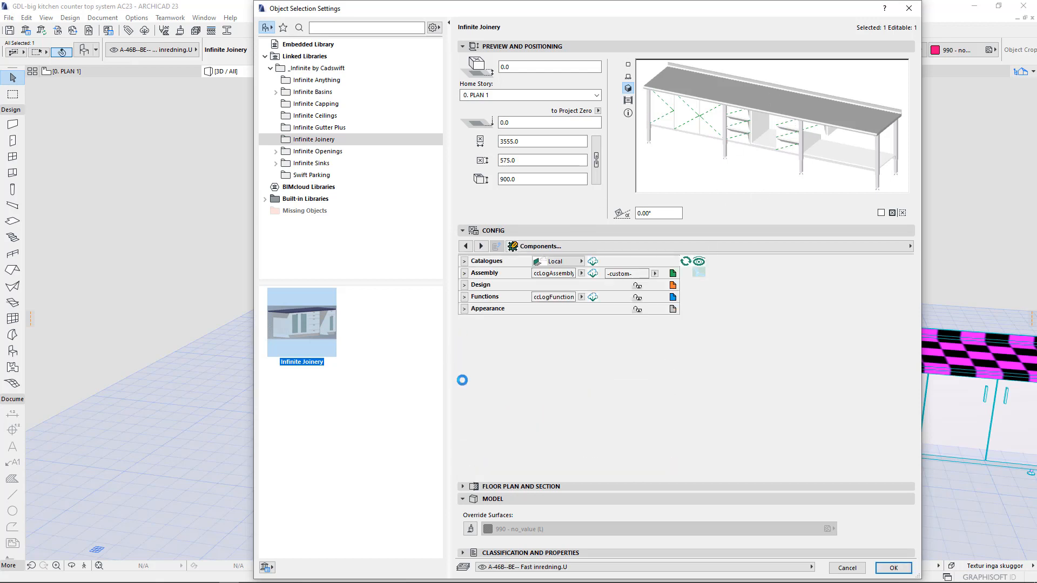
click(464, 296)
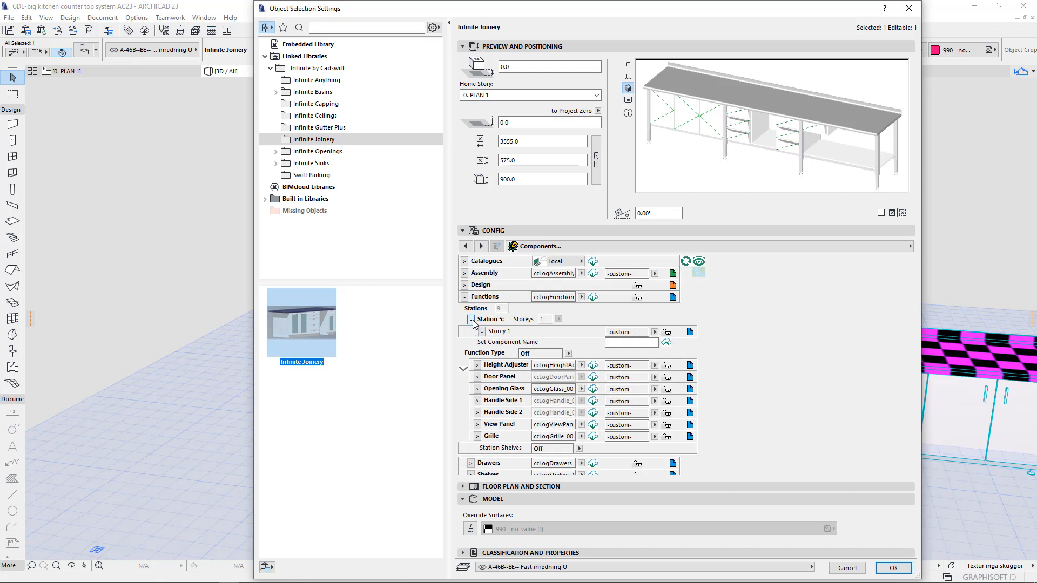
click(471, 320)
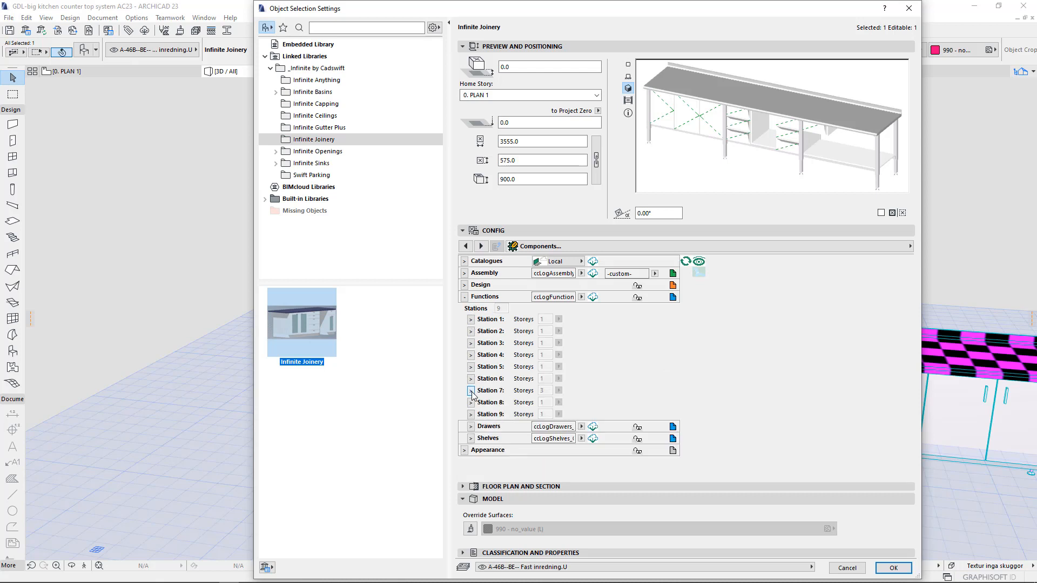
- Examine the function type and saved component options of Station 7's Storey 3, keeping Drawer Bank 2, and collapse the station
click(471, 390)
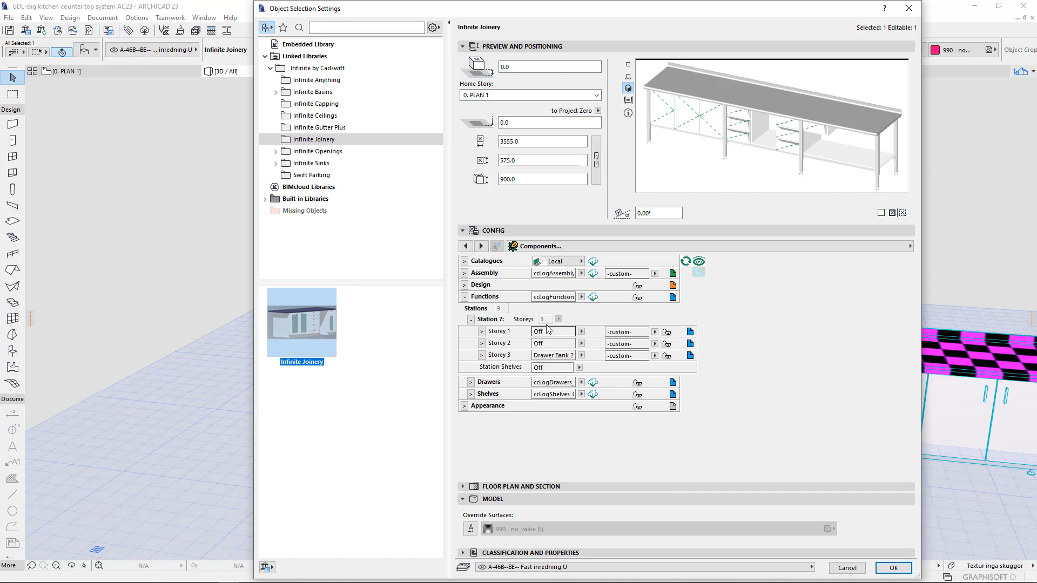
click(481, 355)
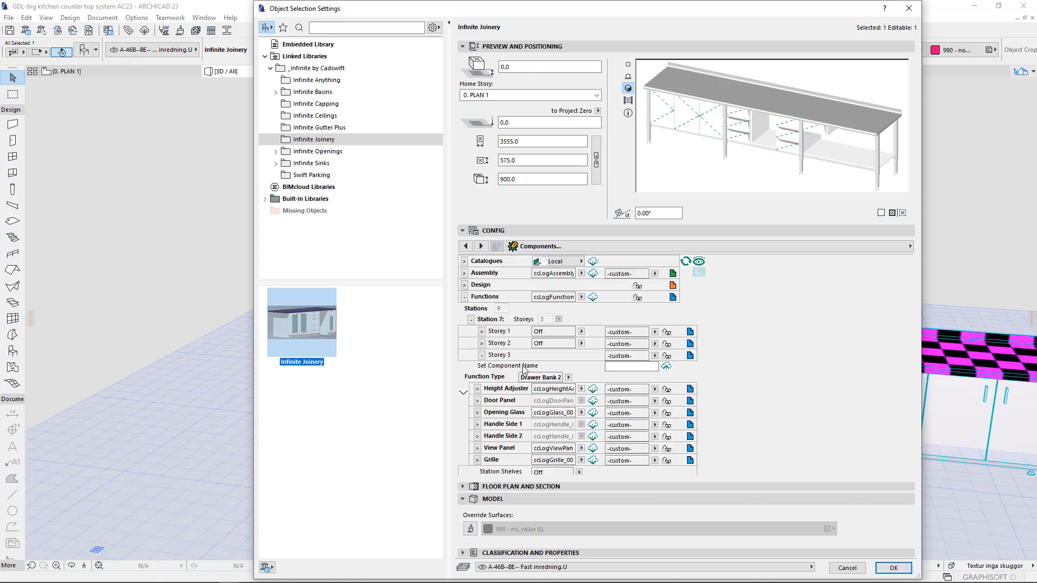
click(568, 378)
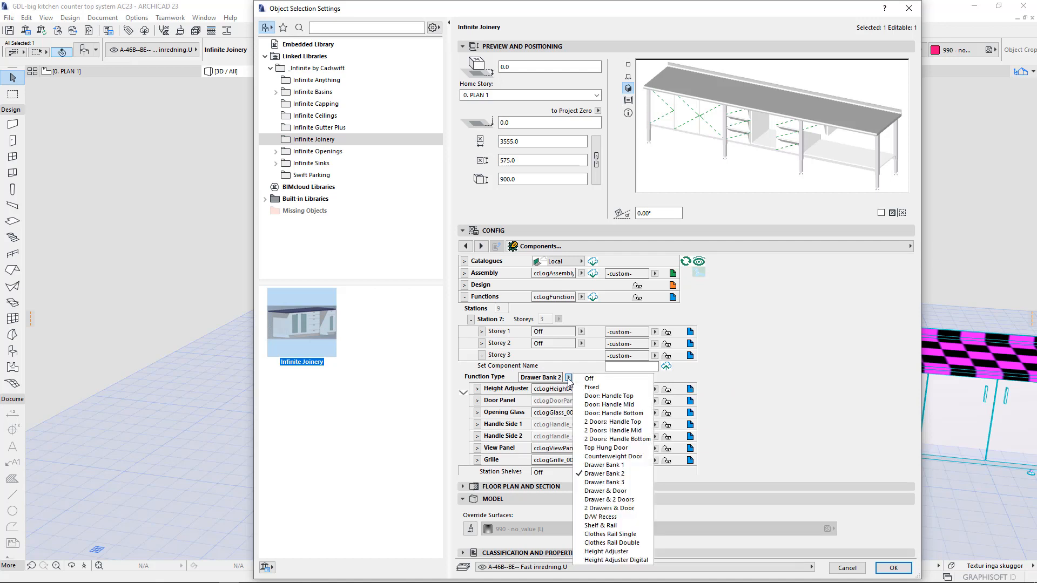
click(569, 379)
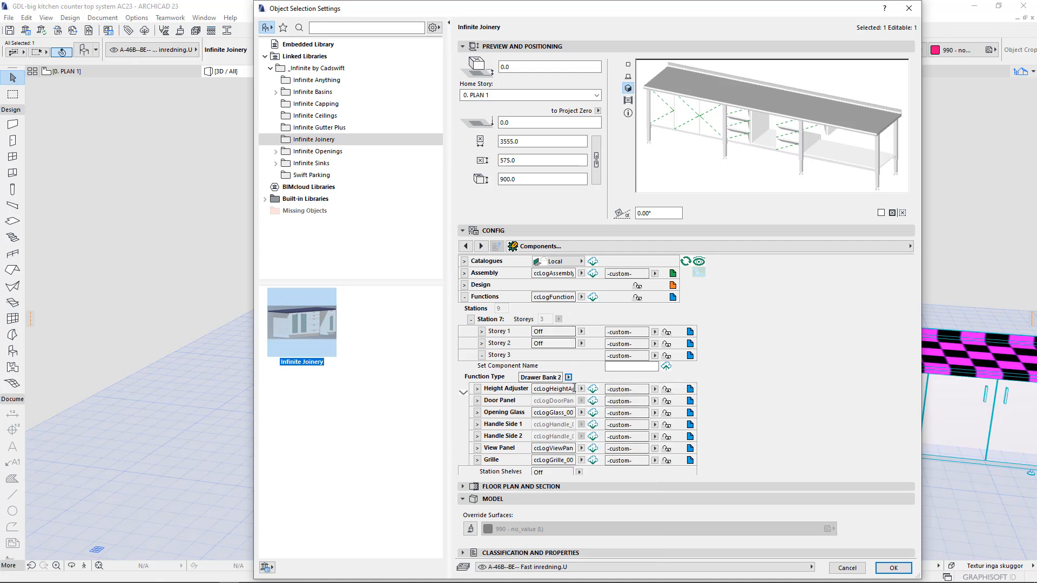
click(654, 356)
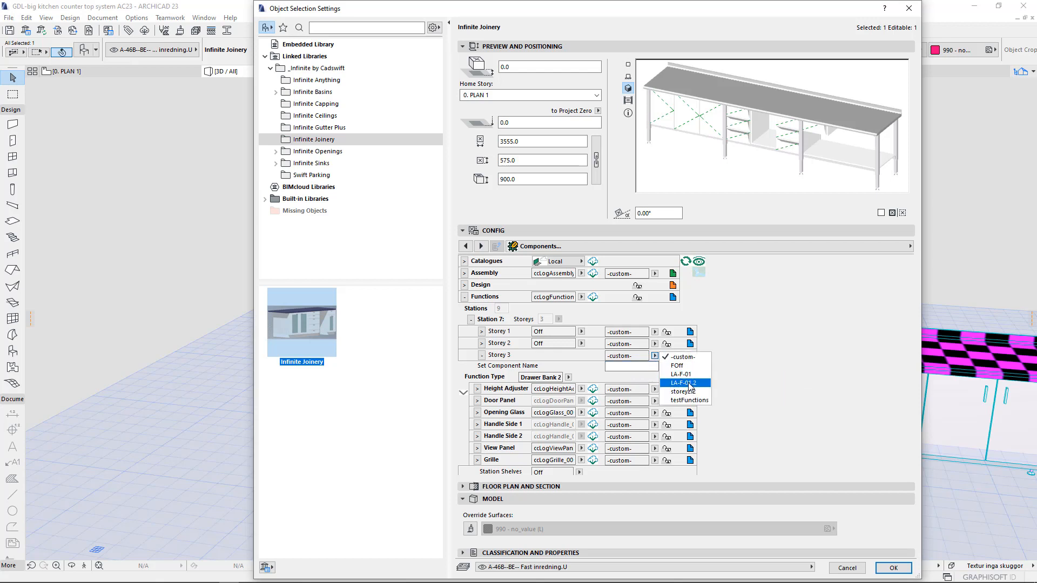
click(626, 367)
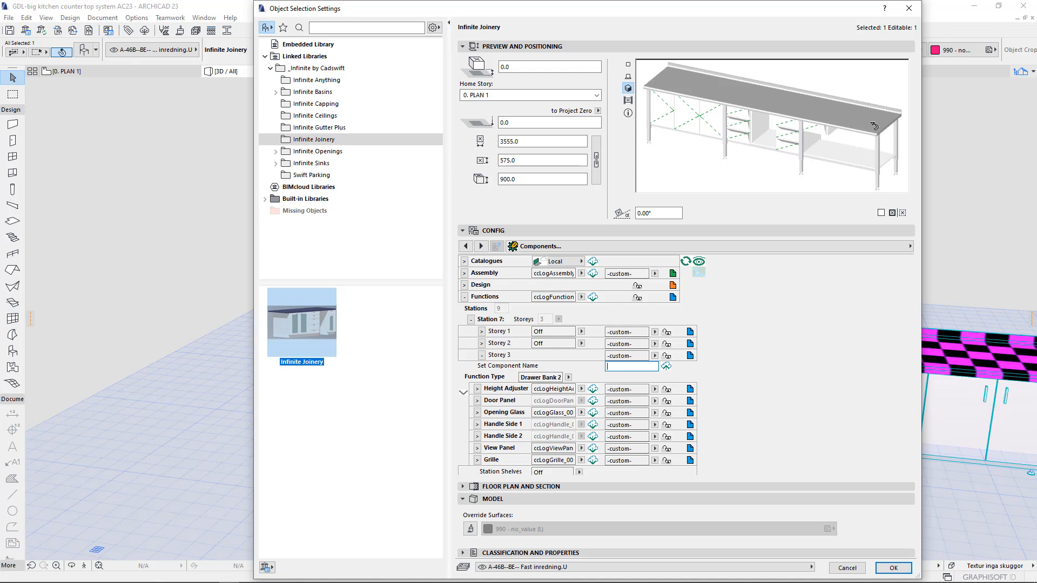
click(471, 320)
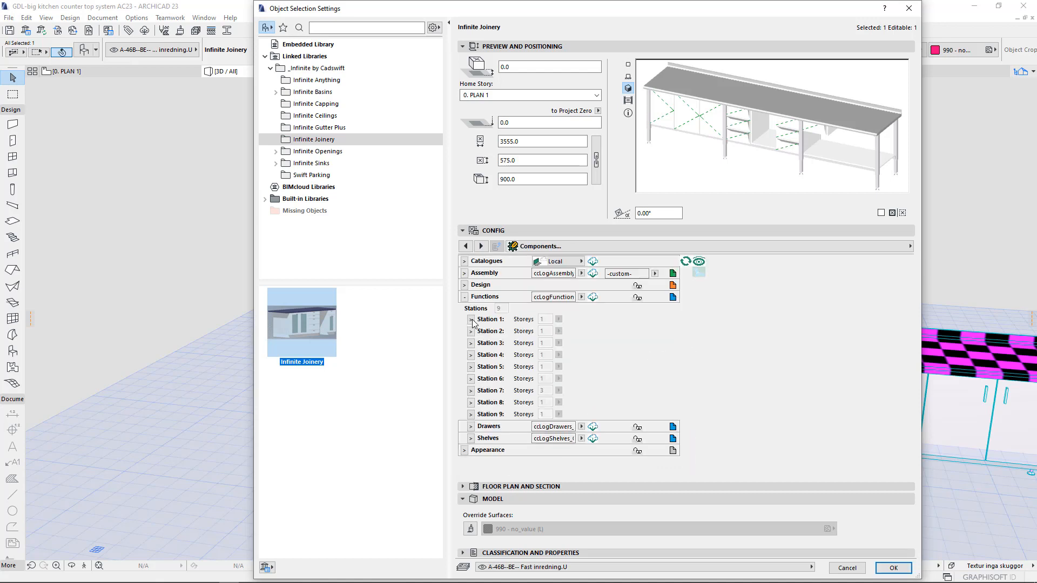
- Examine Station 9's Storey 1 function settings and the Appearance components, and collapse both sections
click(471, 414)
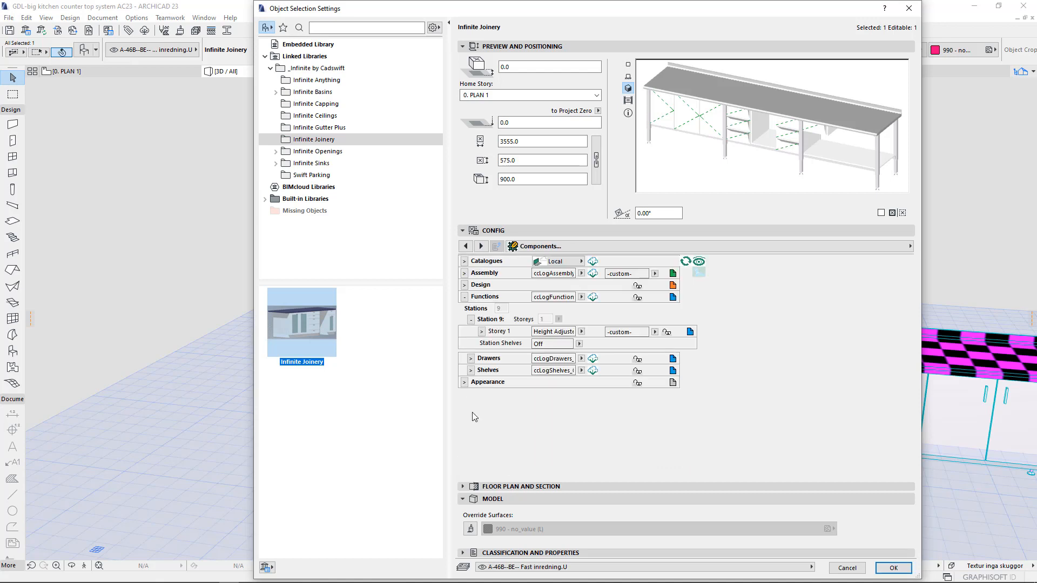
click(481, 332)
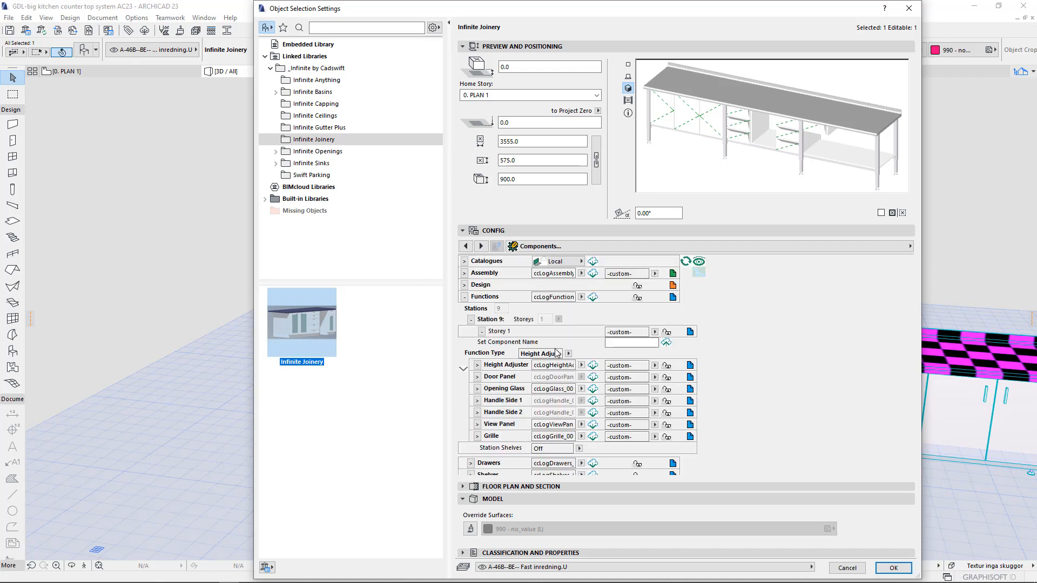
click(628, 343)
click(464, 298)
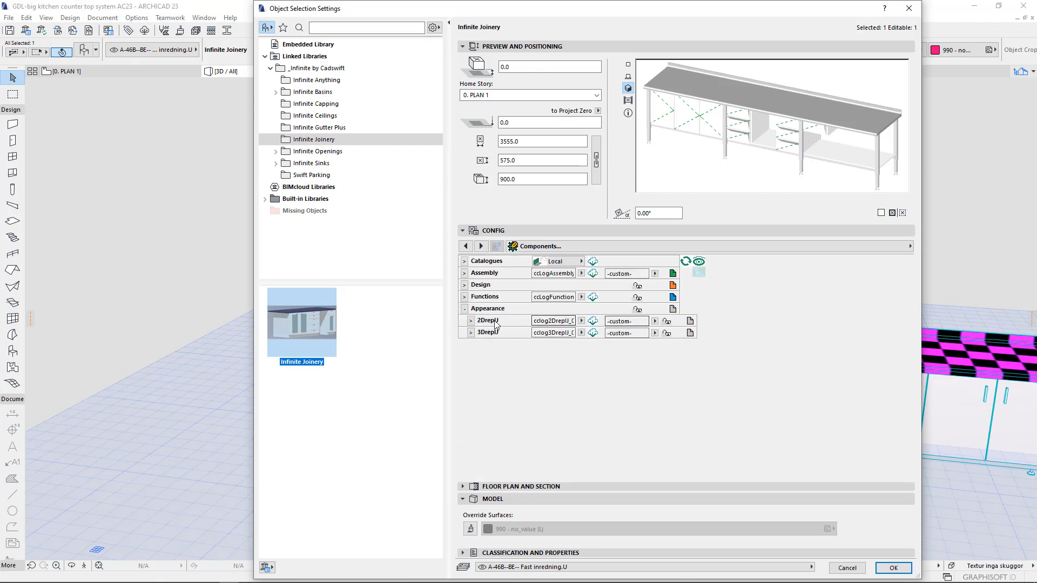
click(479, 312)
- Open the Assembly component settings at its component name and expand the list of linked Design components
click(464, 272)
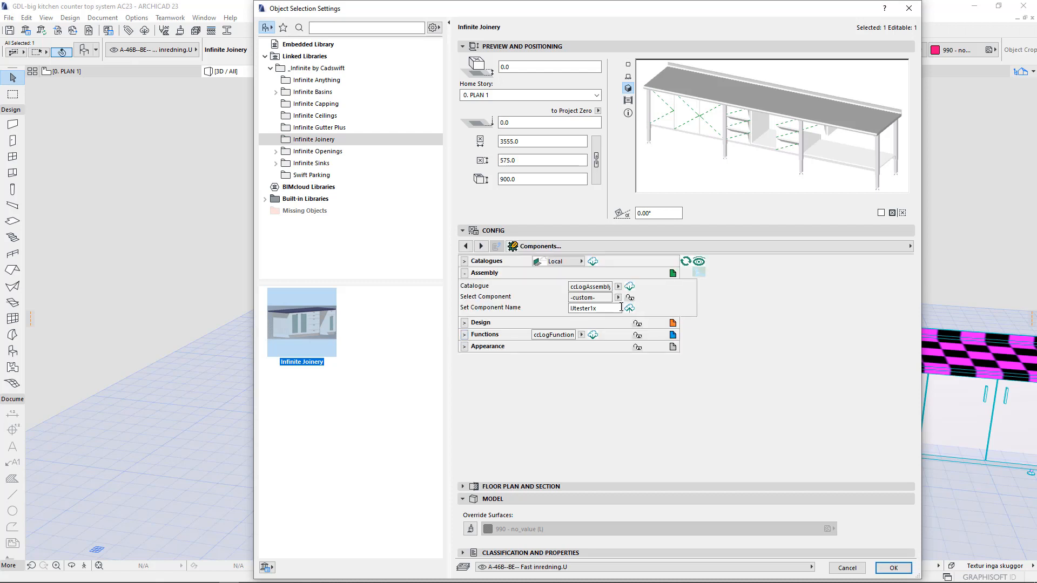
click(594, 309)
click(464, 323)
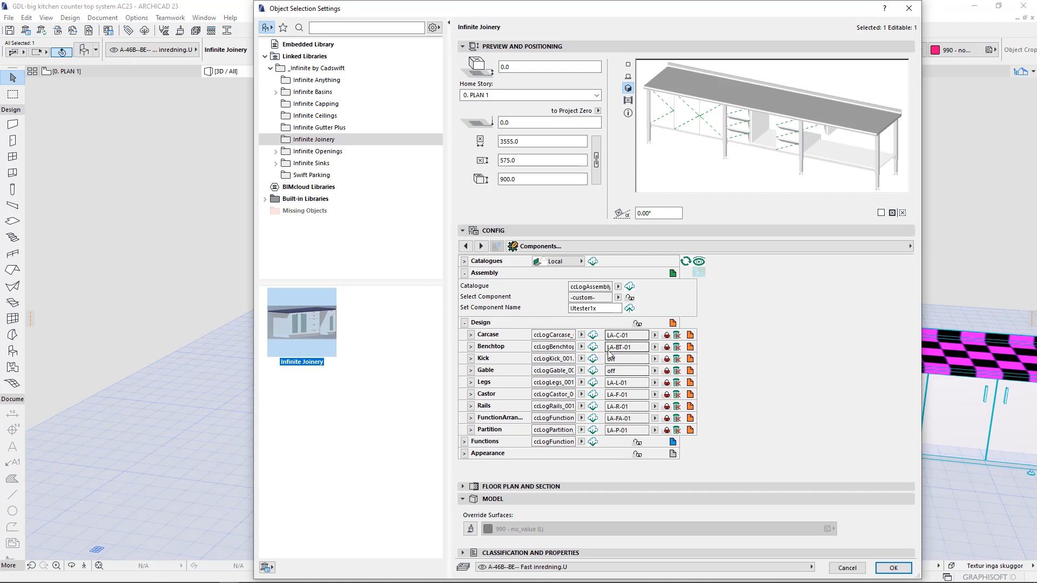
- Try the testCarcase component for the carcase in the Design list and switch it back to LA-C-01
click(655, 336)
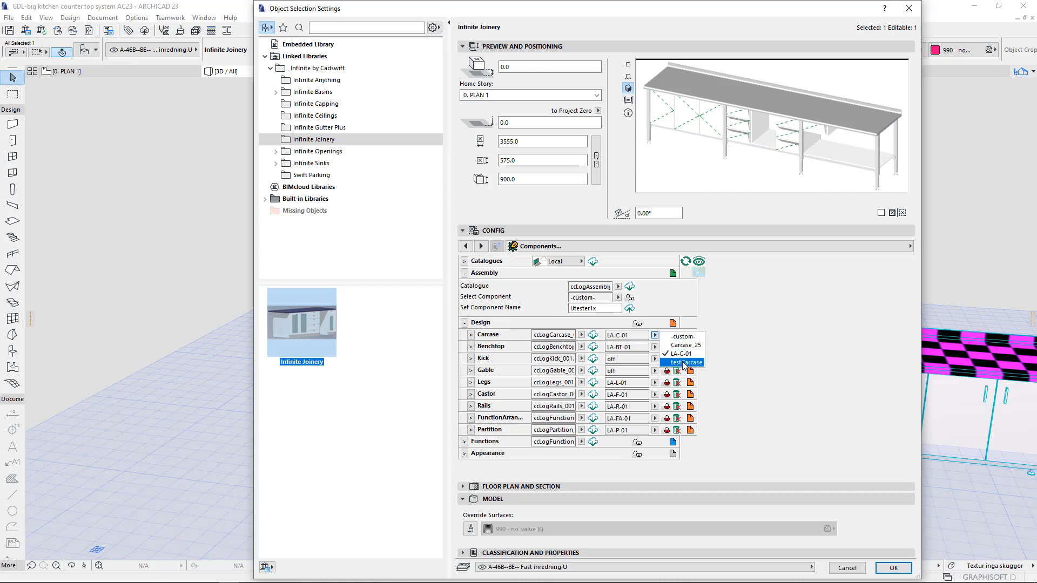
click(684, 363)
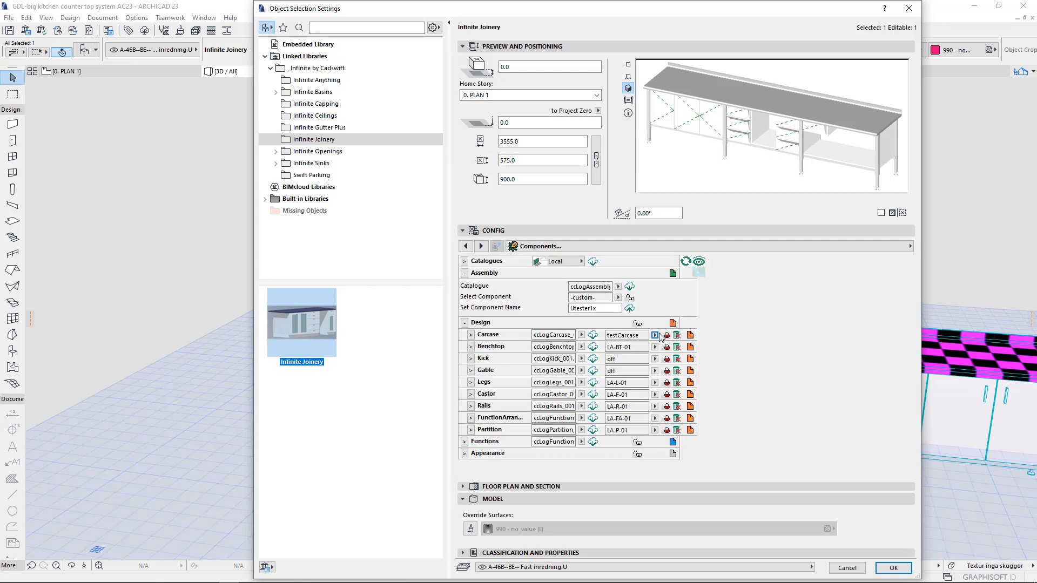
click(655, 336)
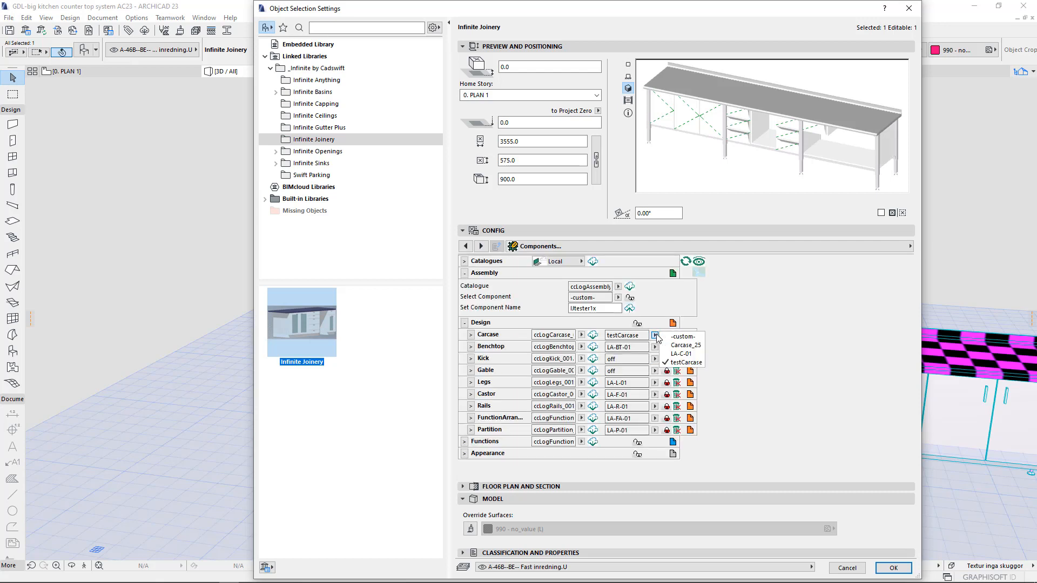
click(691, 354)
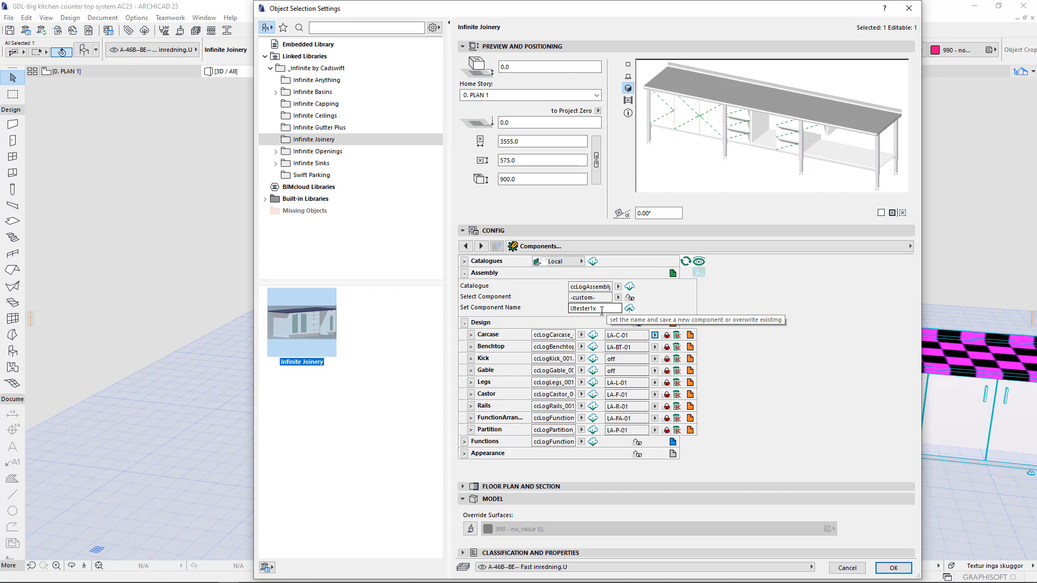
- Name the assembly component LA-01, save it to the assembly catalogue and link the counter to it
key(shift+Tab)
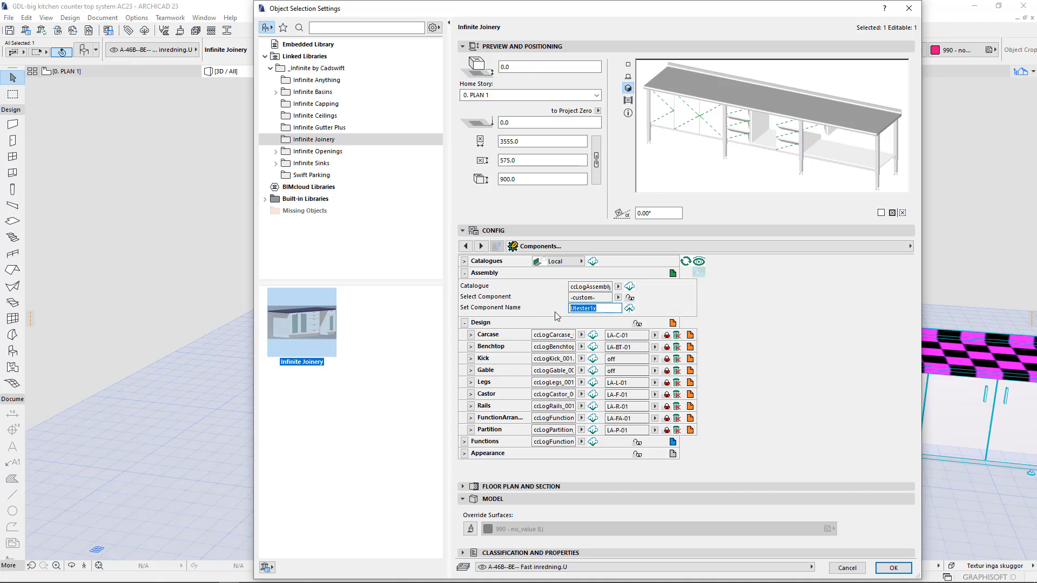
text(LA-01)
key(Return)
click(631, 297)
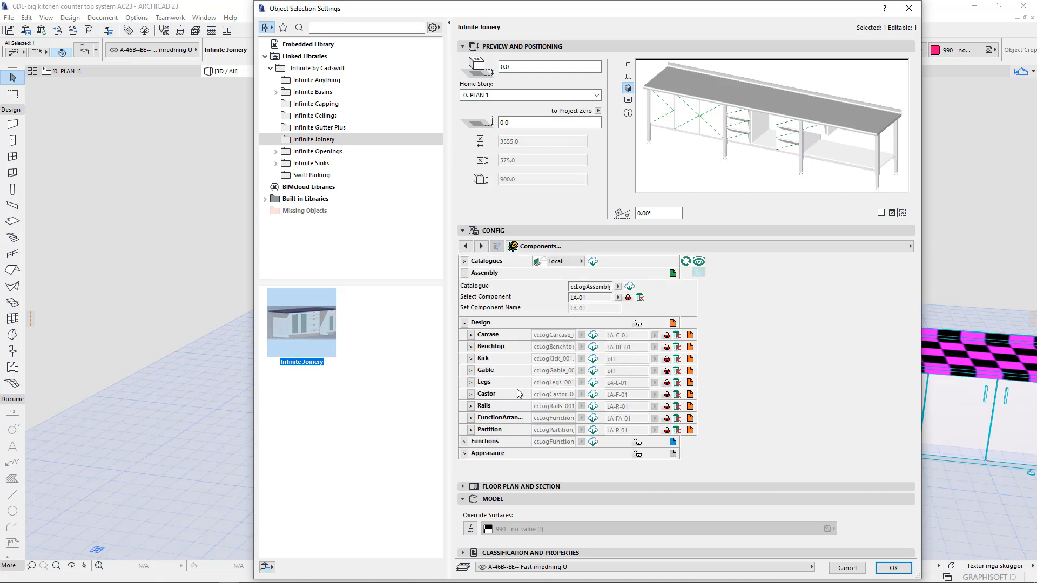
- Examine the saved height adjuster components for Station 9's Storey 1, keeping the custom one, and apply the object settings
click(464, 323)
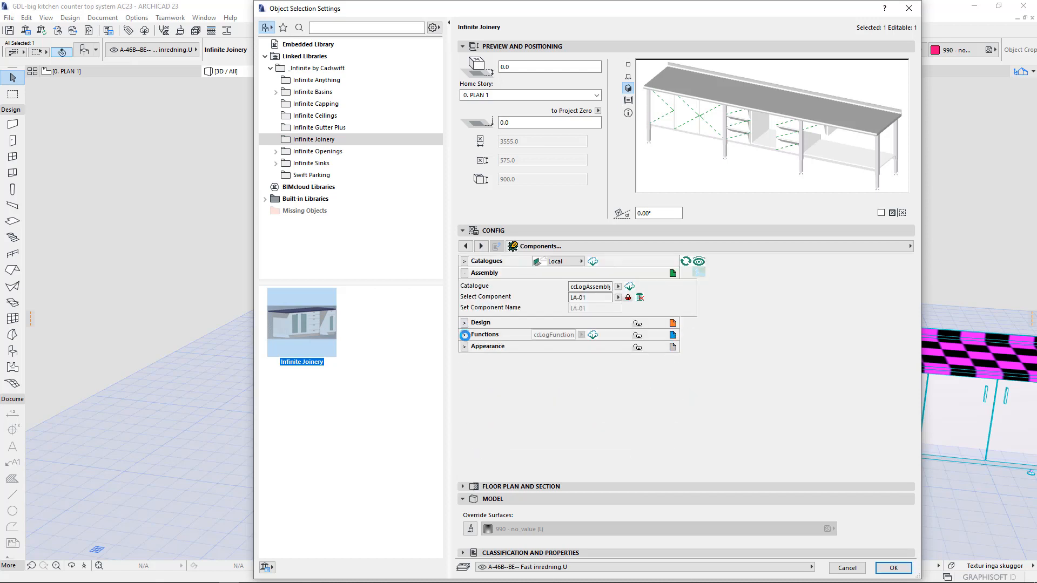
click(464, 335)
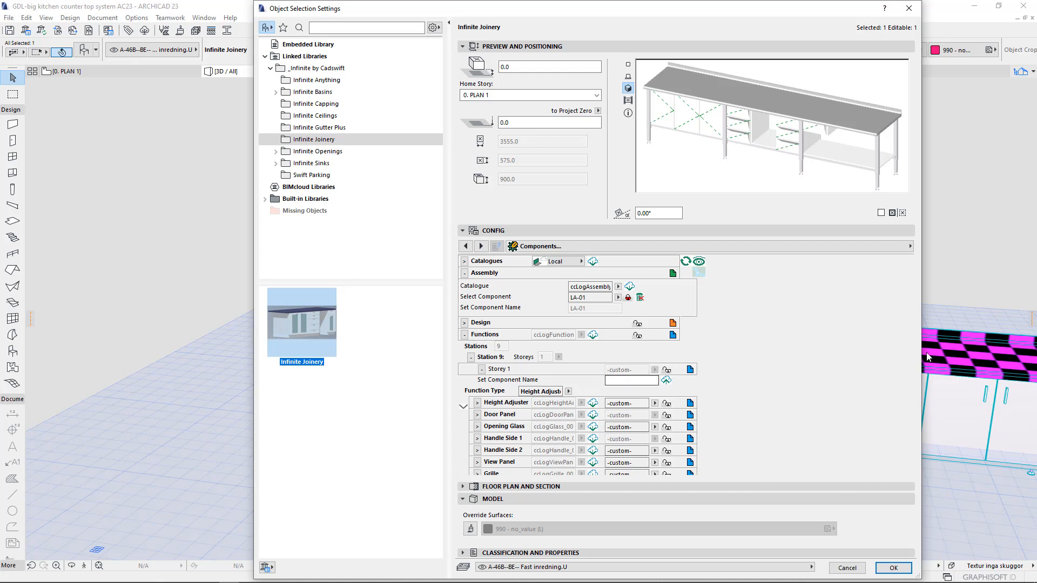
click(655, 404)
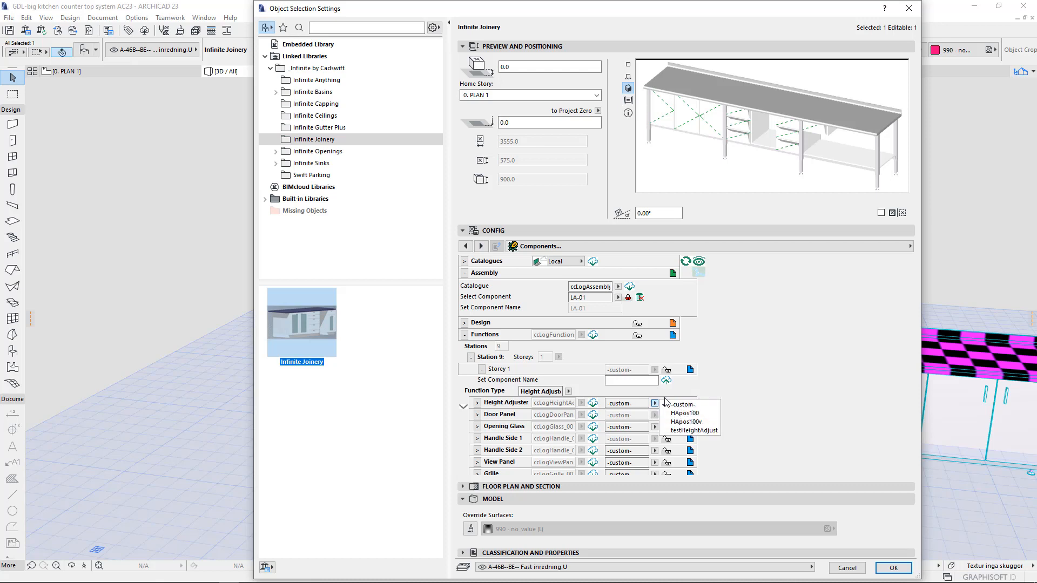
click(659, 403)
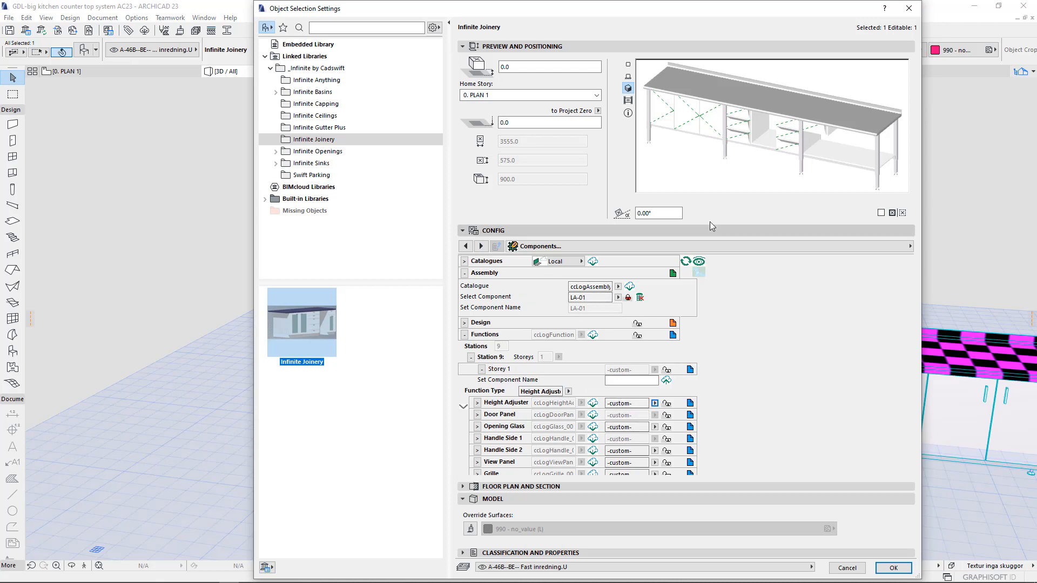
click(894, 568)
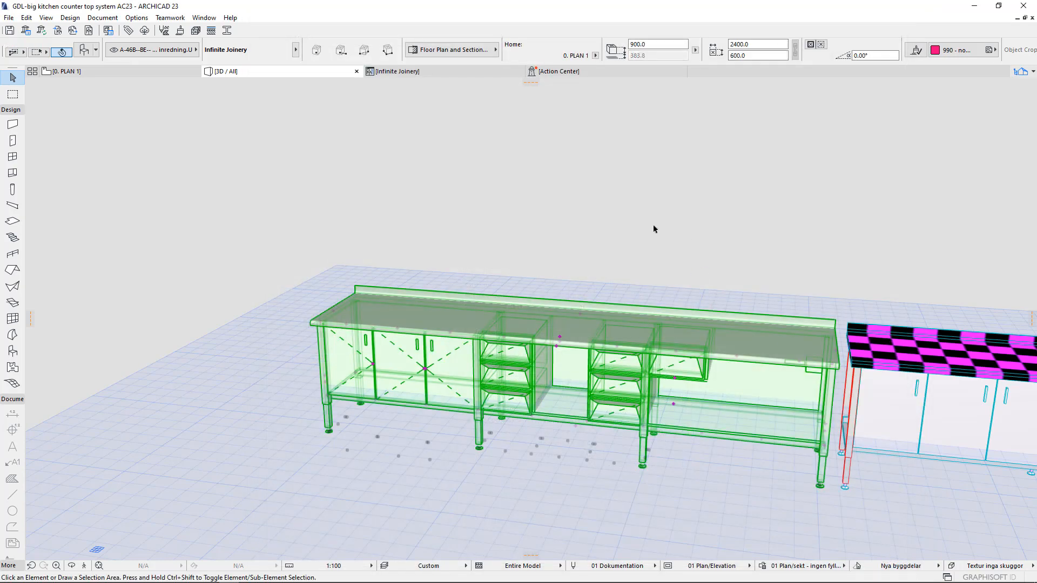
- Deselect the counter, place a new Infinite Joinery object with default settings and assign it the assembly component LA-01
click(653, 229)
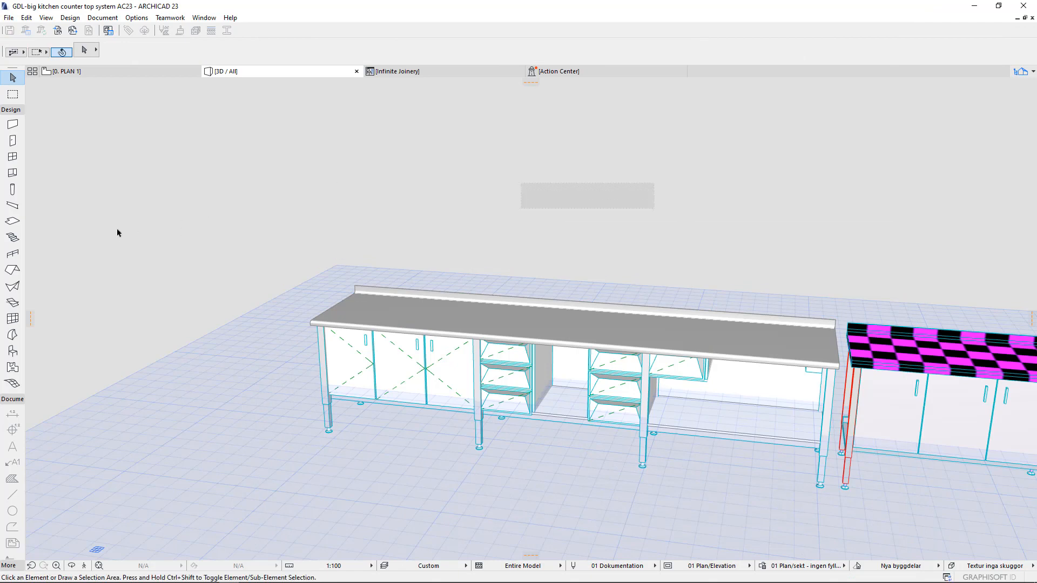
click(13, 351)
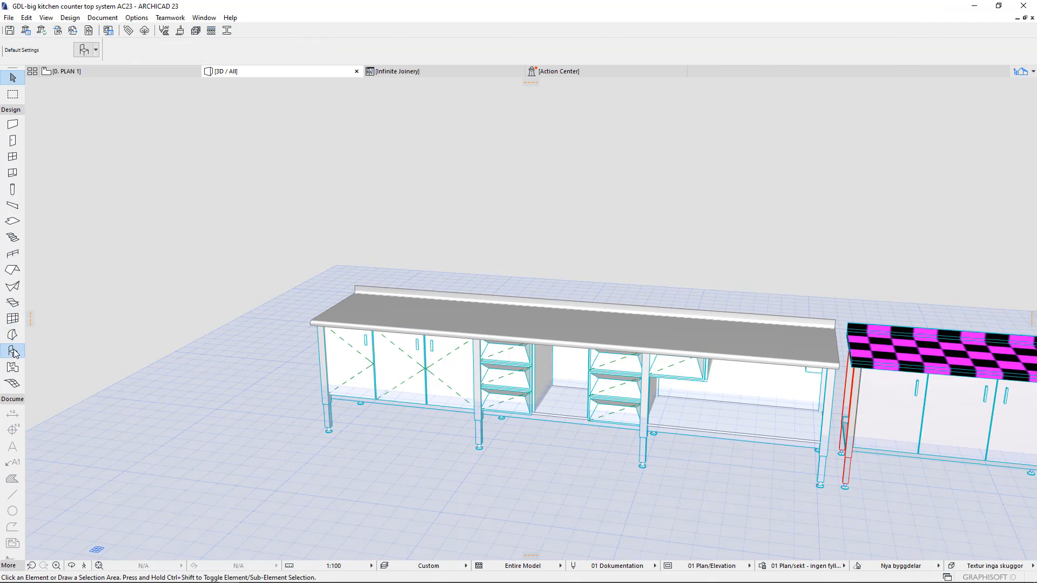
key(ctrl+t)
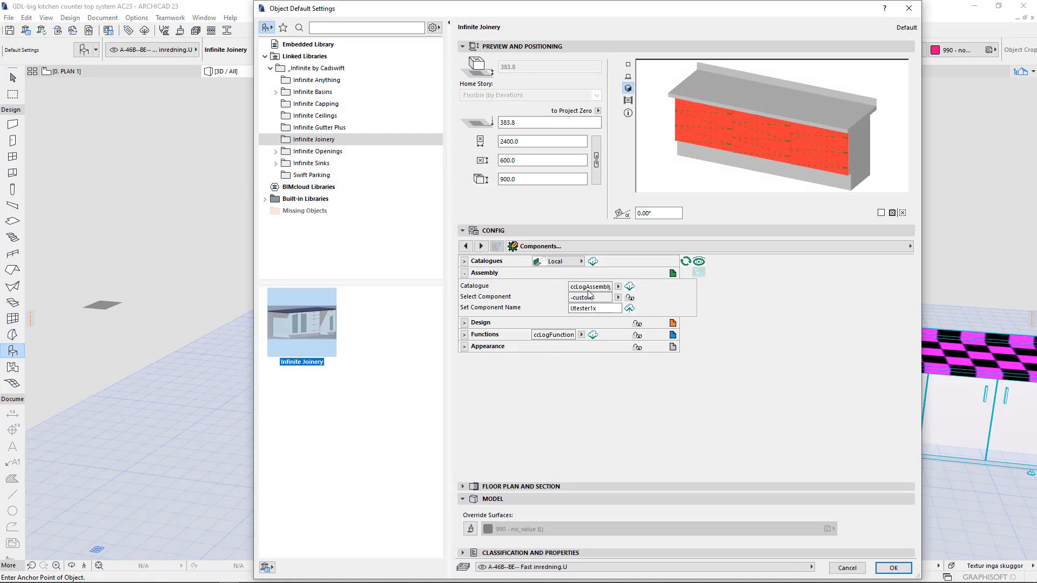
click(594, 262)
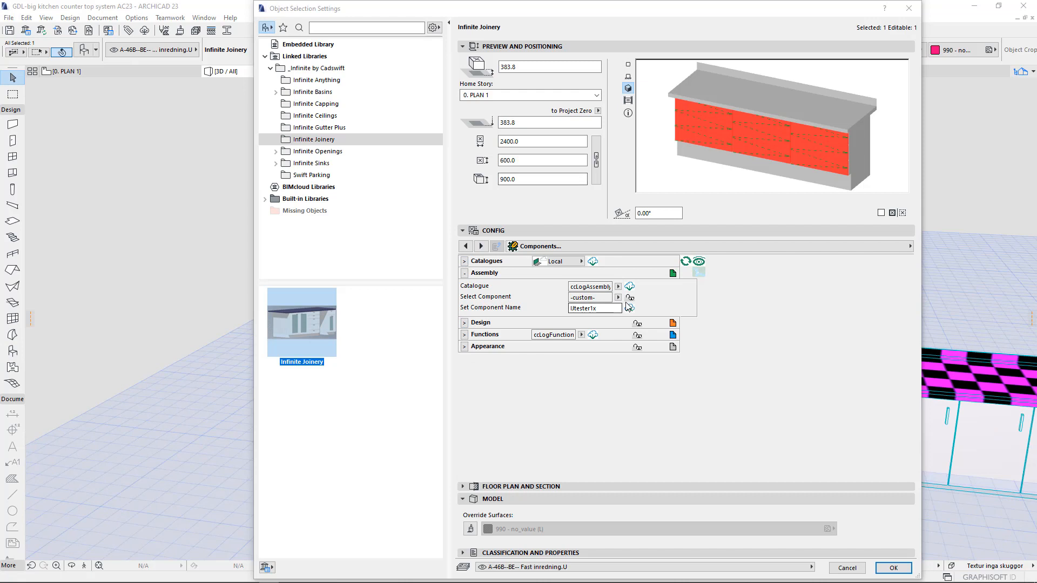
click(617, 297)
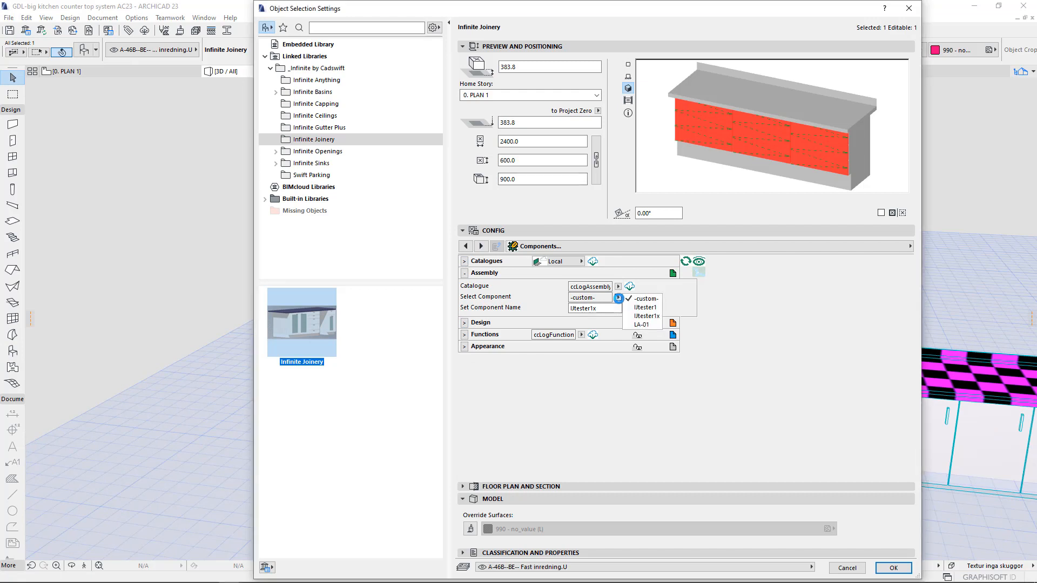
click(651, 325)
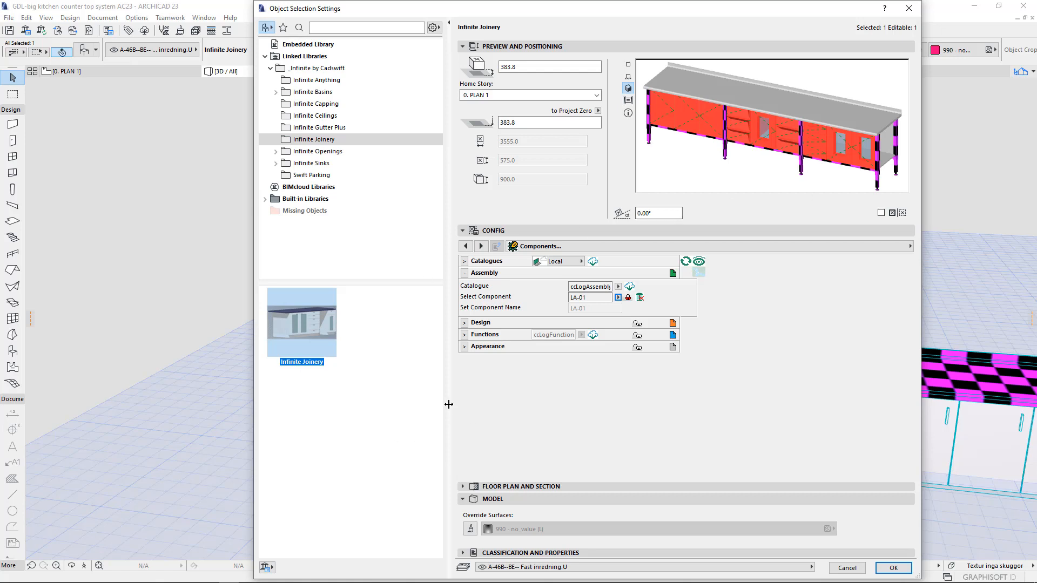
- Set the function type of Station 5's Storey 1 to Off and collapse the station
click(464, 335)
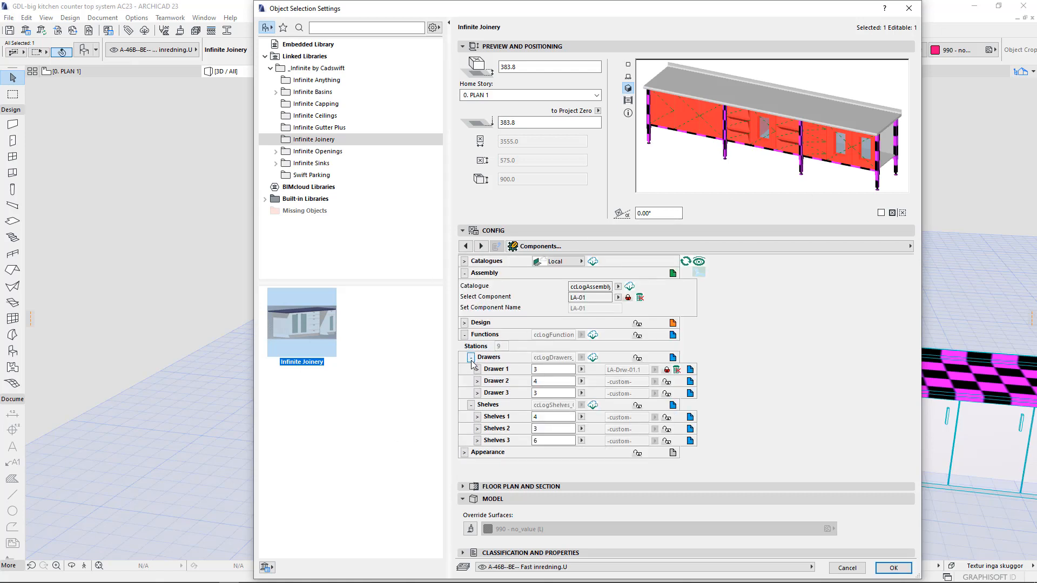
click(472, 358)
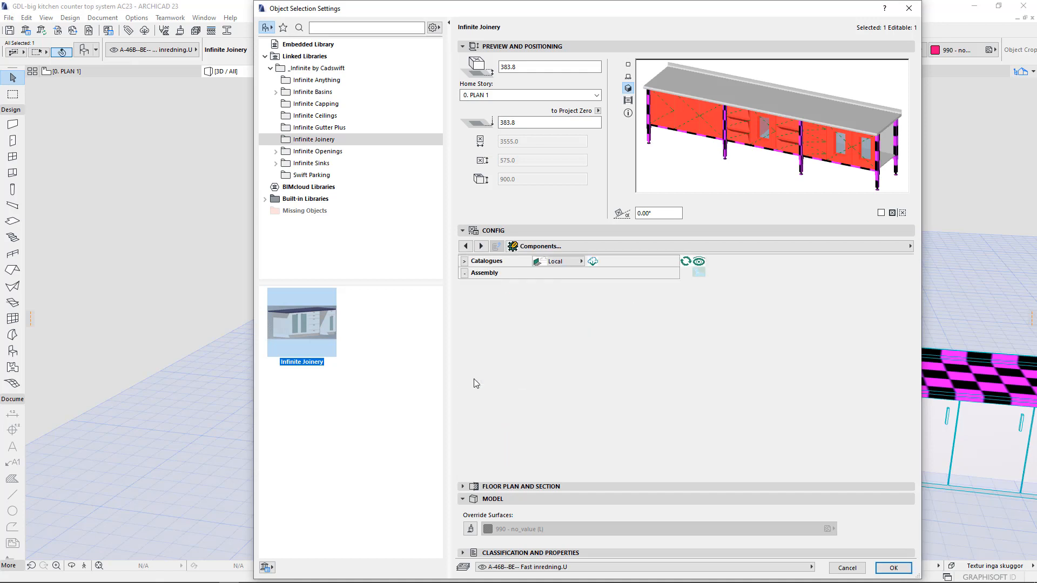
click(470, 369)
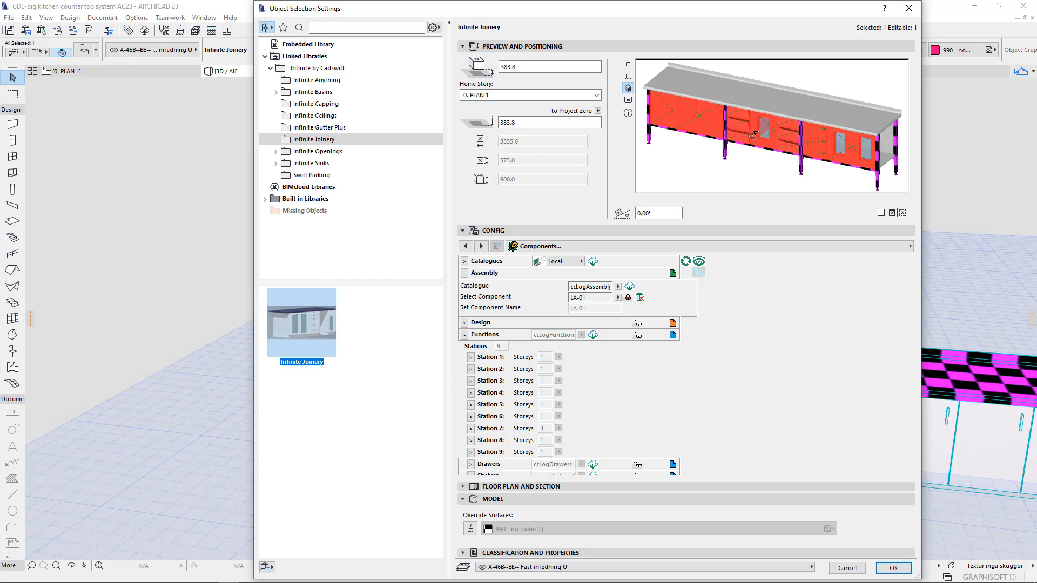
click(471, 405)
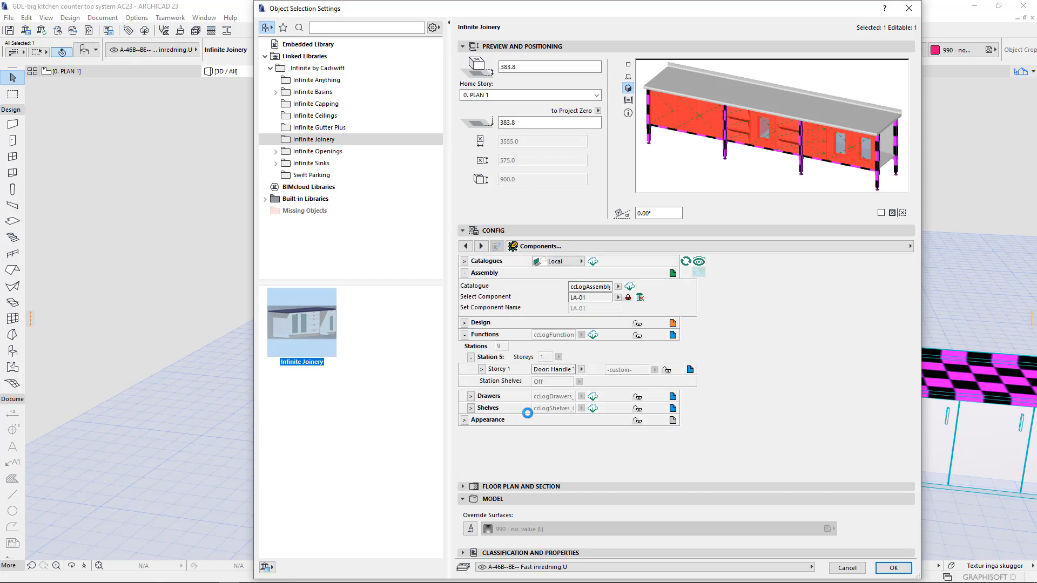
click(481, 370)
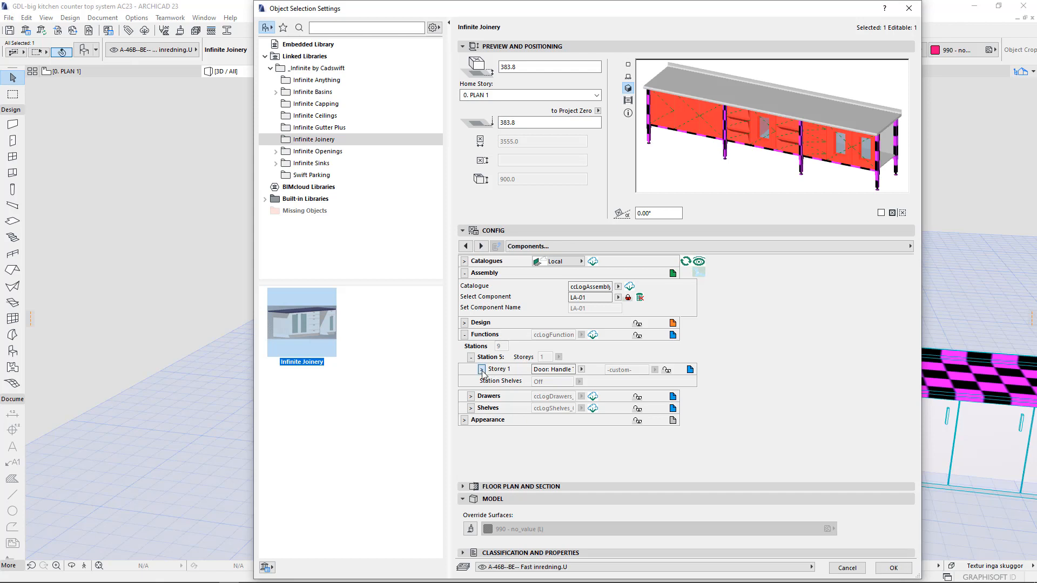
click(568, 391)
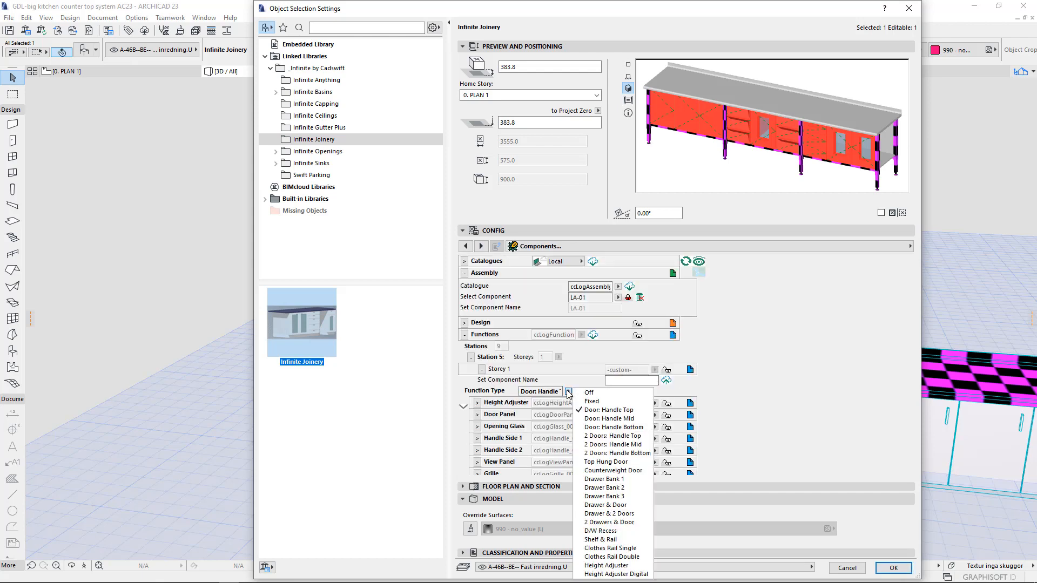
click(591, 395)
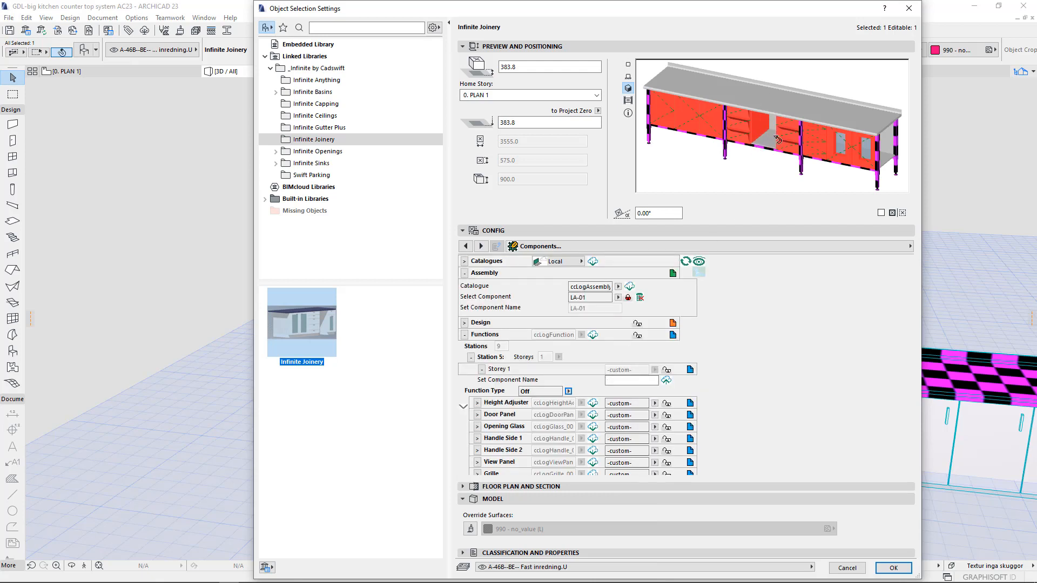
click(464, 335)
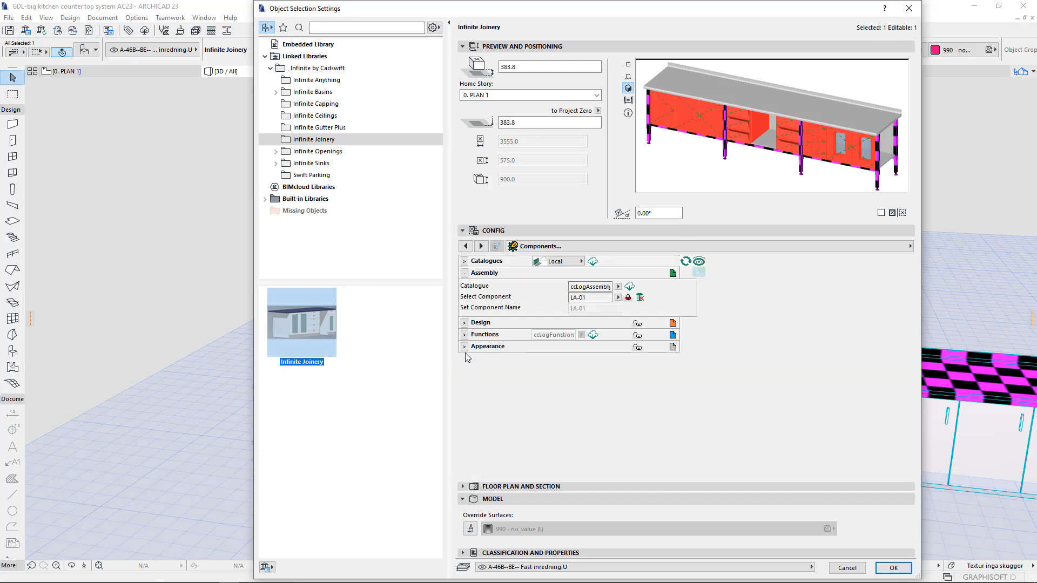
click(464, 335)
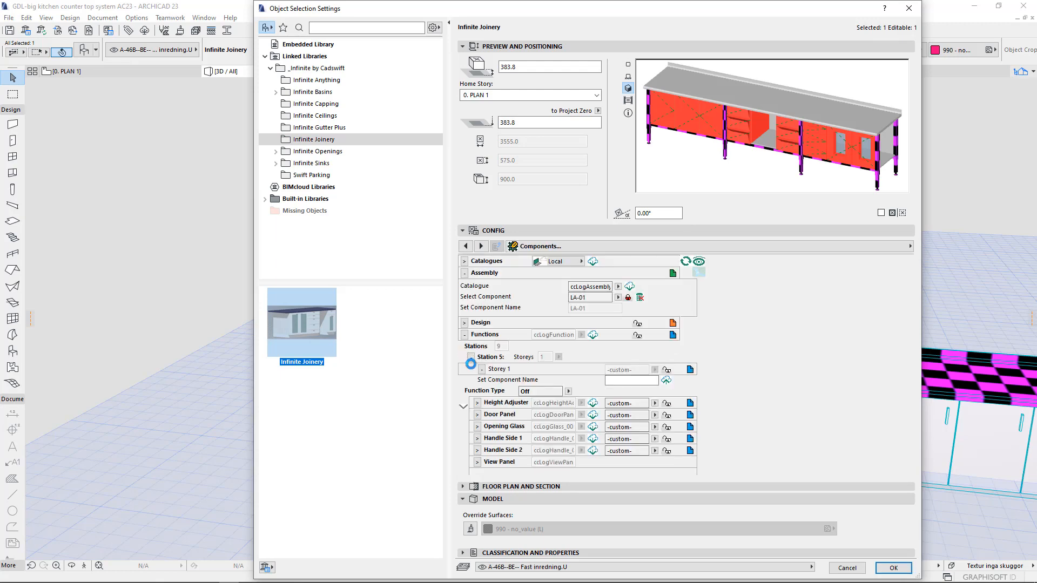
click(470, 357)
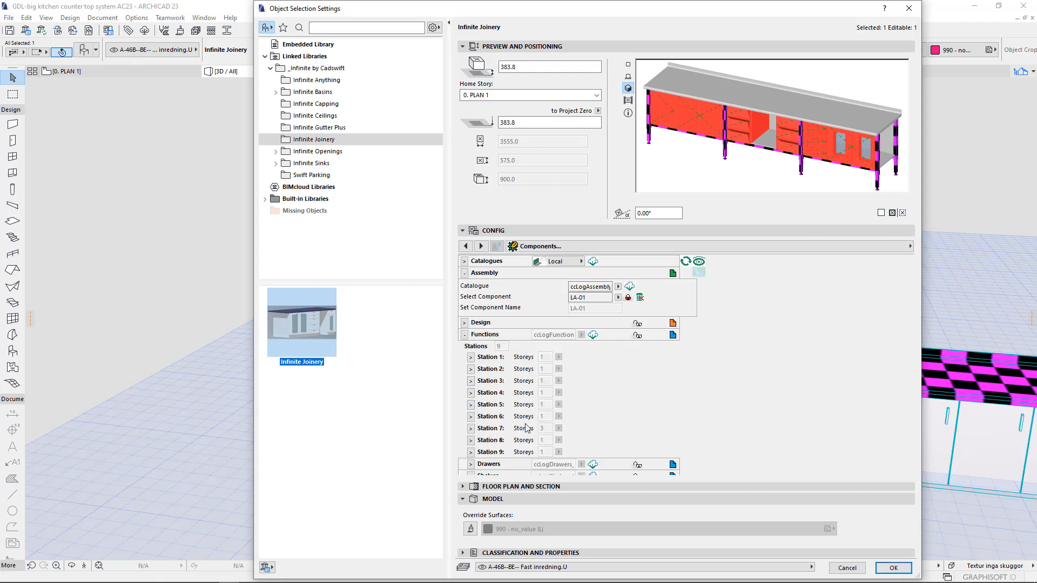
- Set the function of Station 8's Storey 1 to Off and collapse the station
click(471, 441)
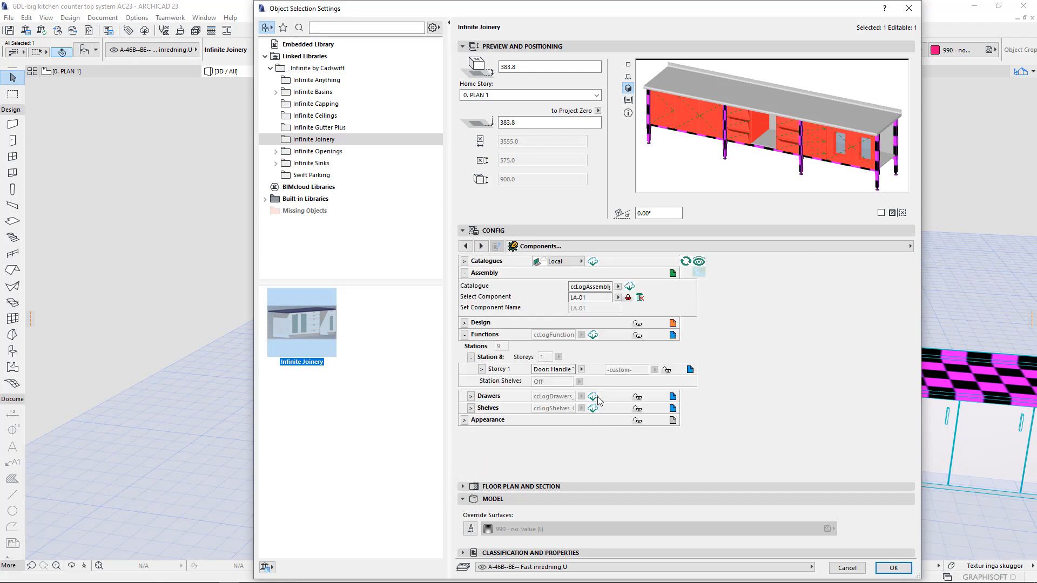
click(569, 371)
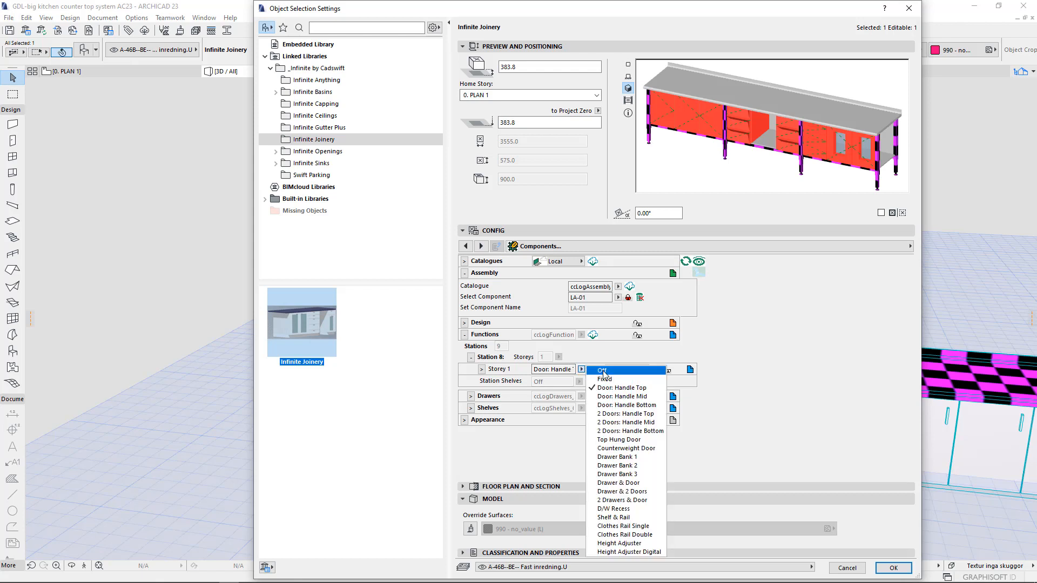
click(605, 379)
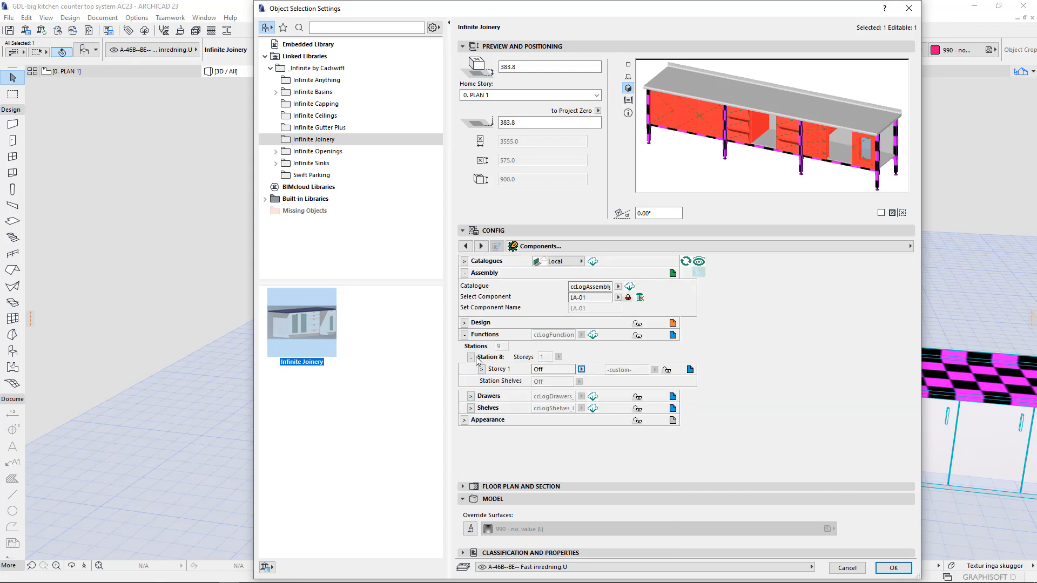
click(470, 358)
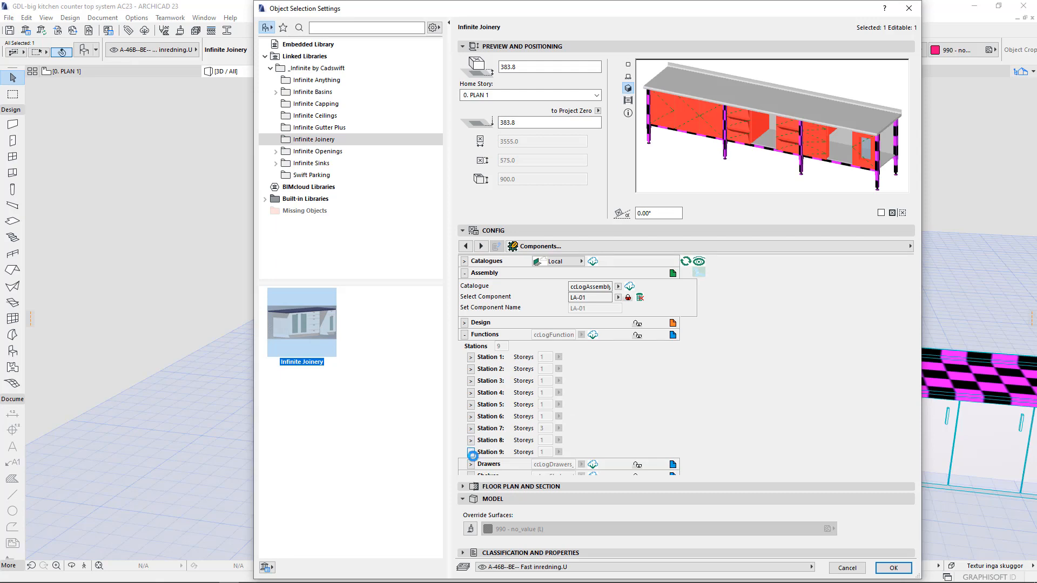
- Turn Station 9's Storey 1 function to Off and return to the full list of stations
click(471, 453)
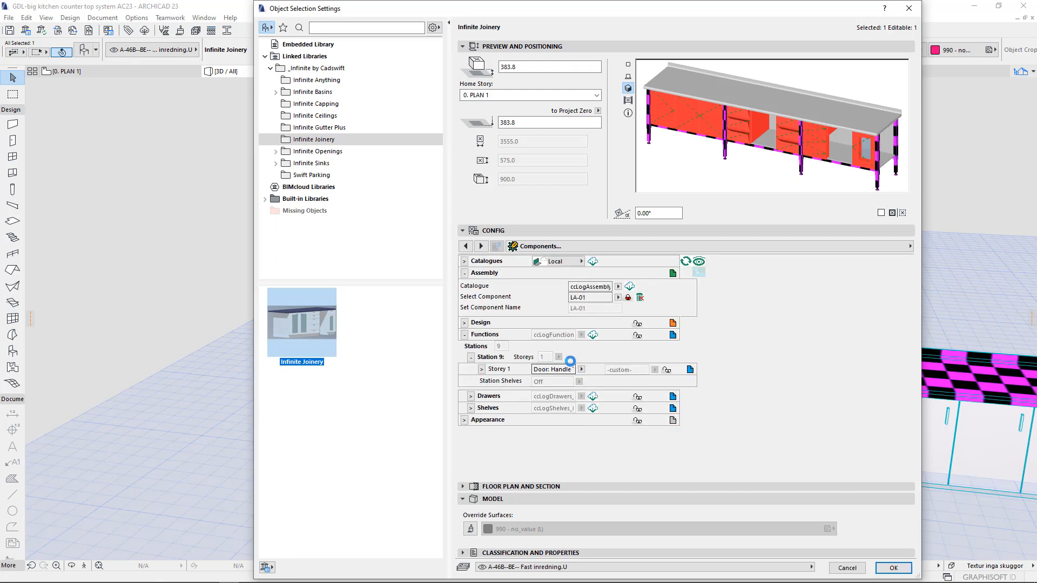
click(582, 370)
click(597, 374)
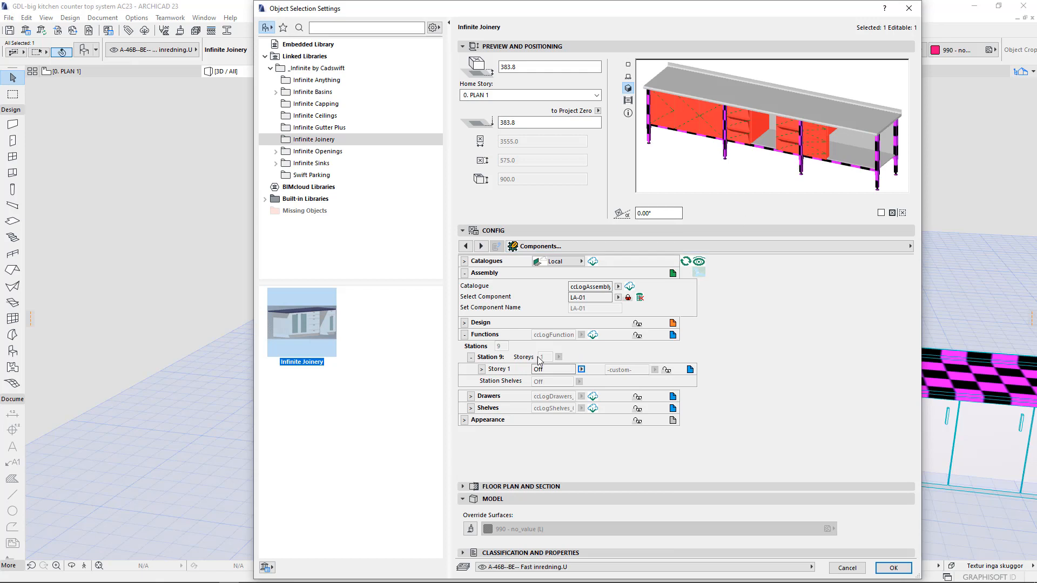
click(464, 335)
click(464, 335)
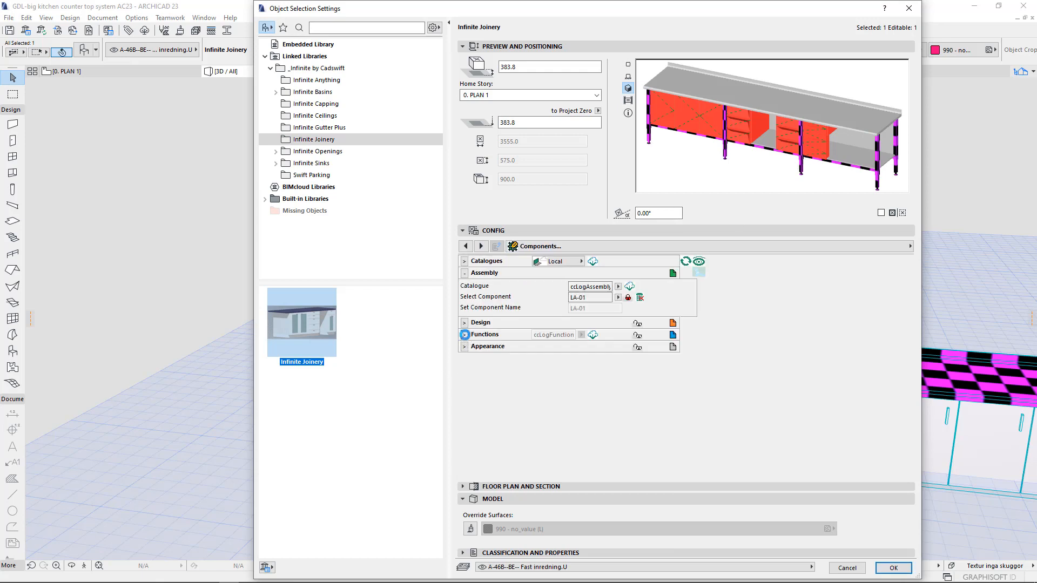
click(472, 358)
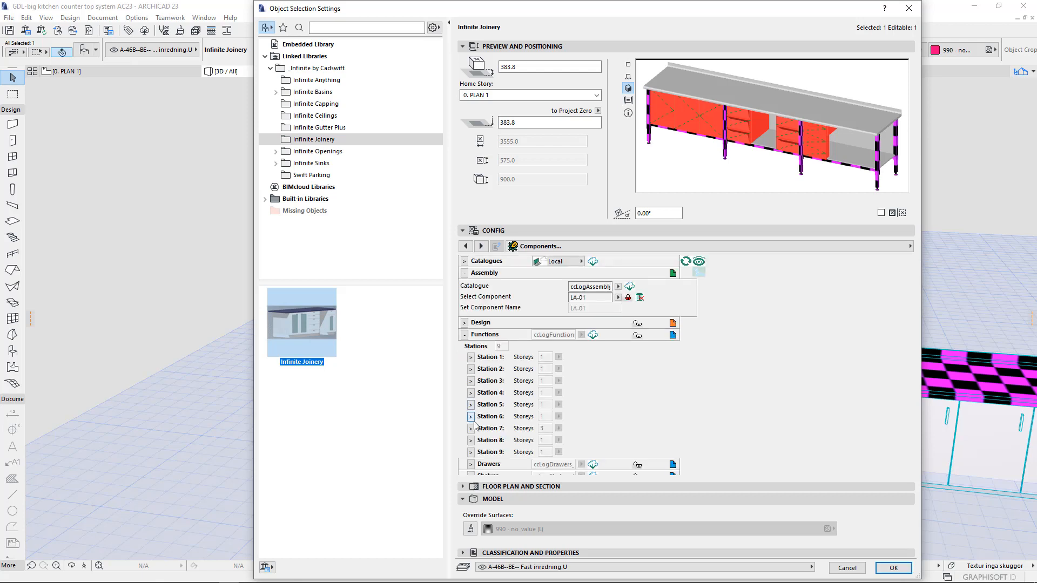
- Turn off the functions of Storey 1 and Storey 2 in the new counter's Station 7
click(471, 428)
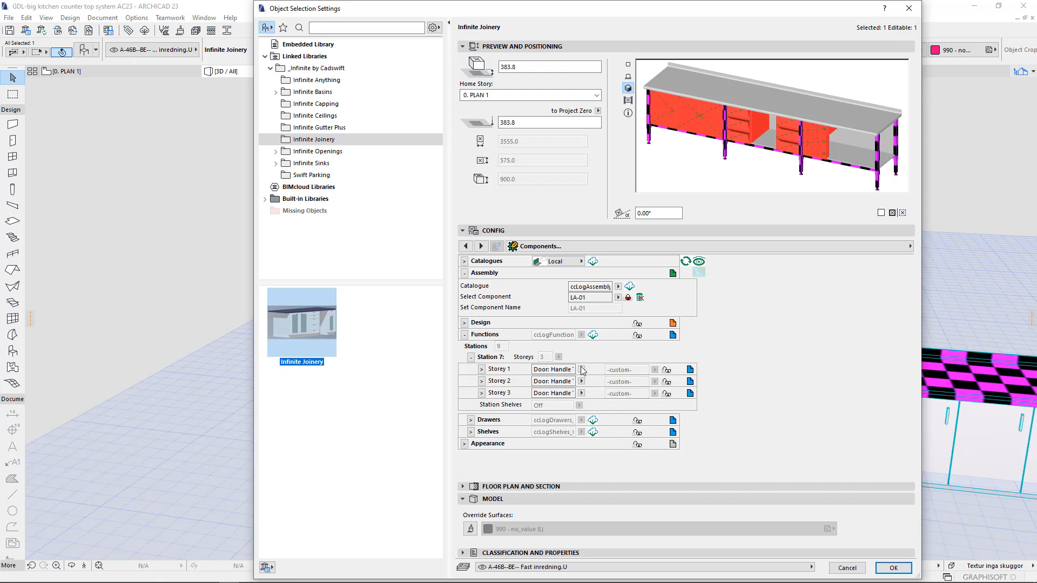
click(582, 370)
click(594, 371)
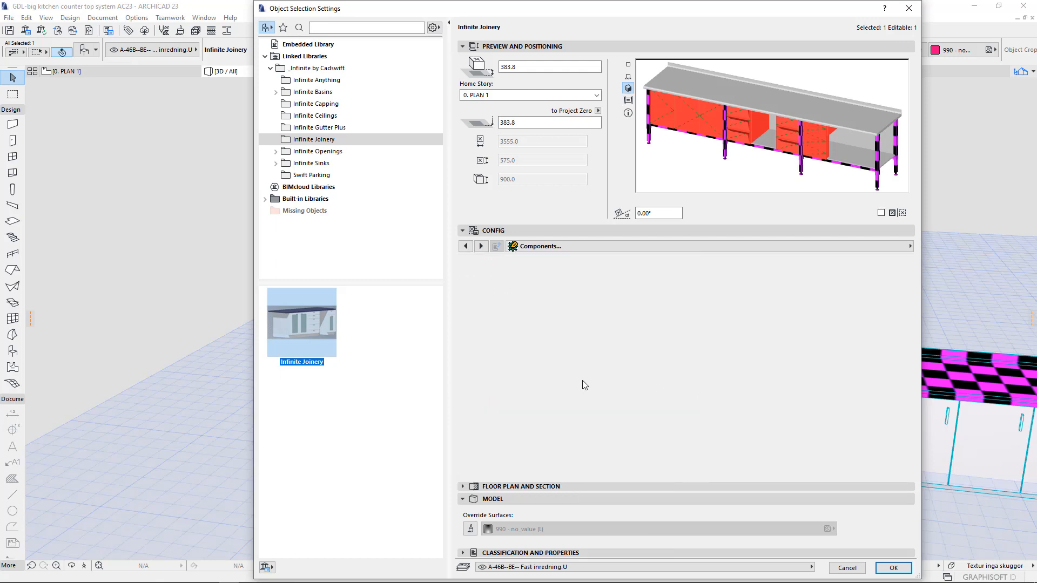
click(581, 380)
click(601, 385)
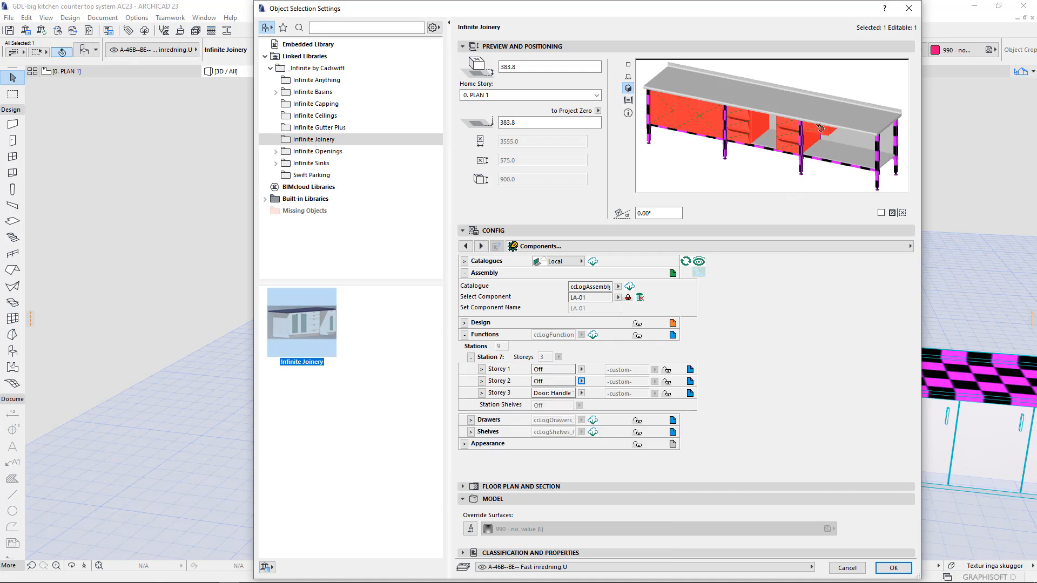
- Set Station 7's Storey 3 function to Drawer Bank 2 and apply the settings to the new counter
click(581, 394)
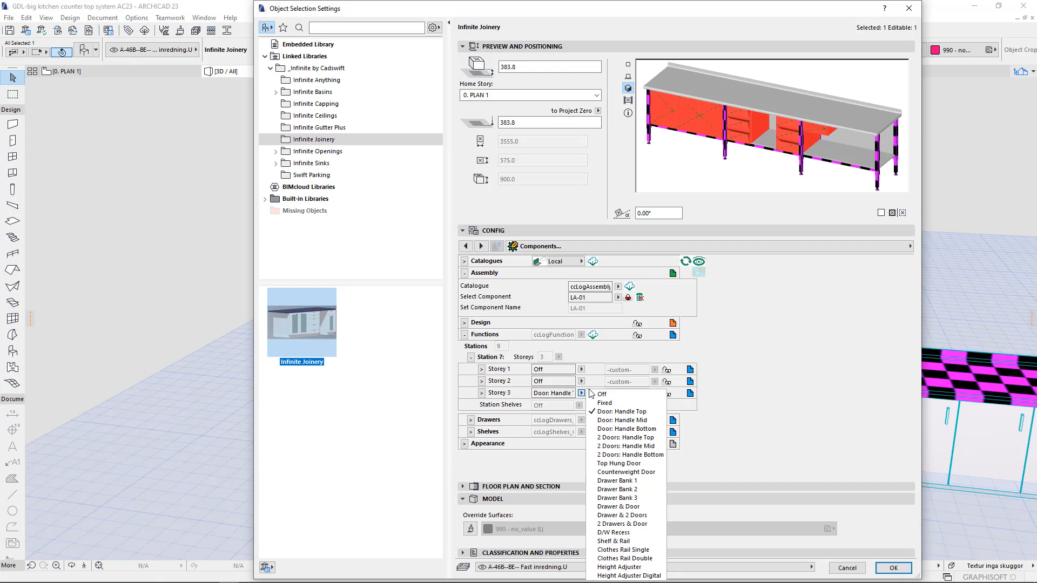
click(633, 489)
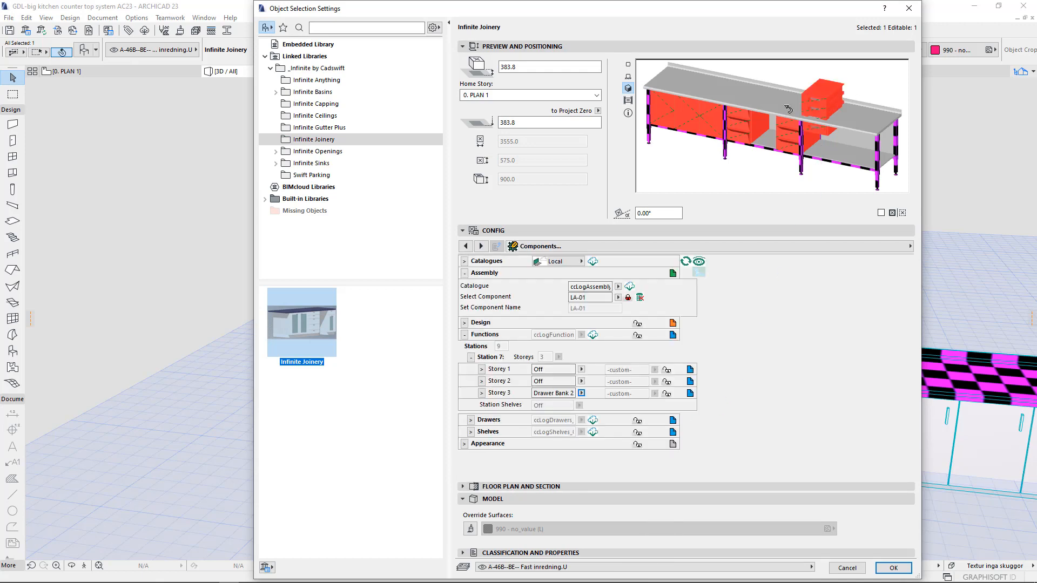
click(894, 569)
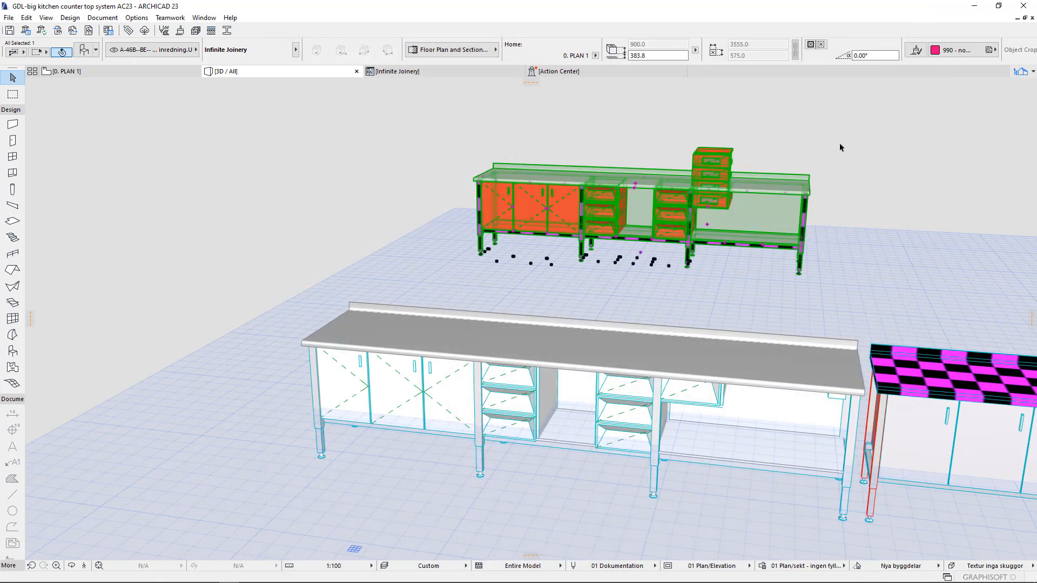
- Open the original counter's object settings and show the function details of Station 7's Storey 3
click(770, 260)
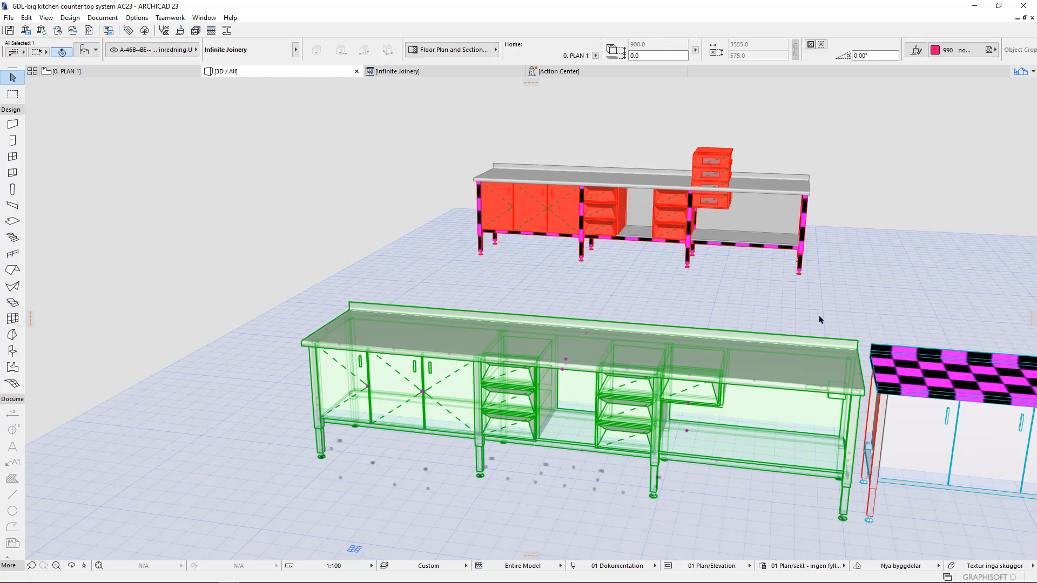
double_click(685, 372)
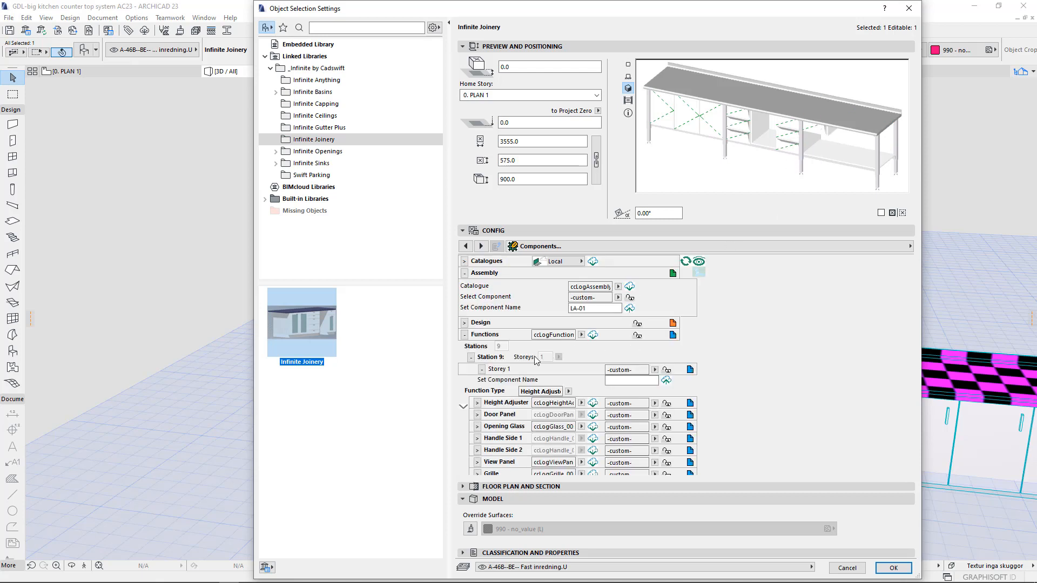
click(471, 357)
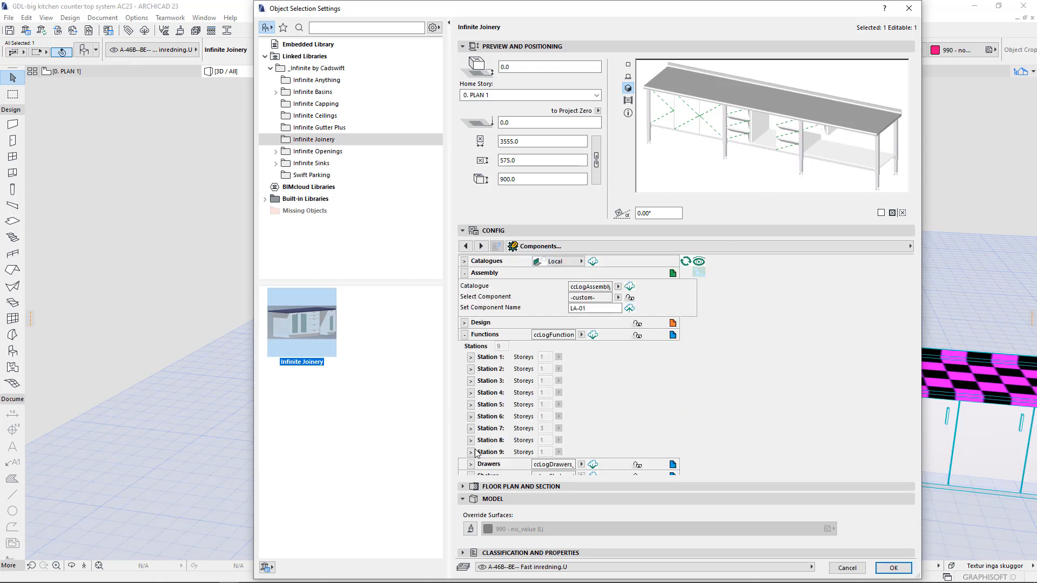
click(470, 429)
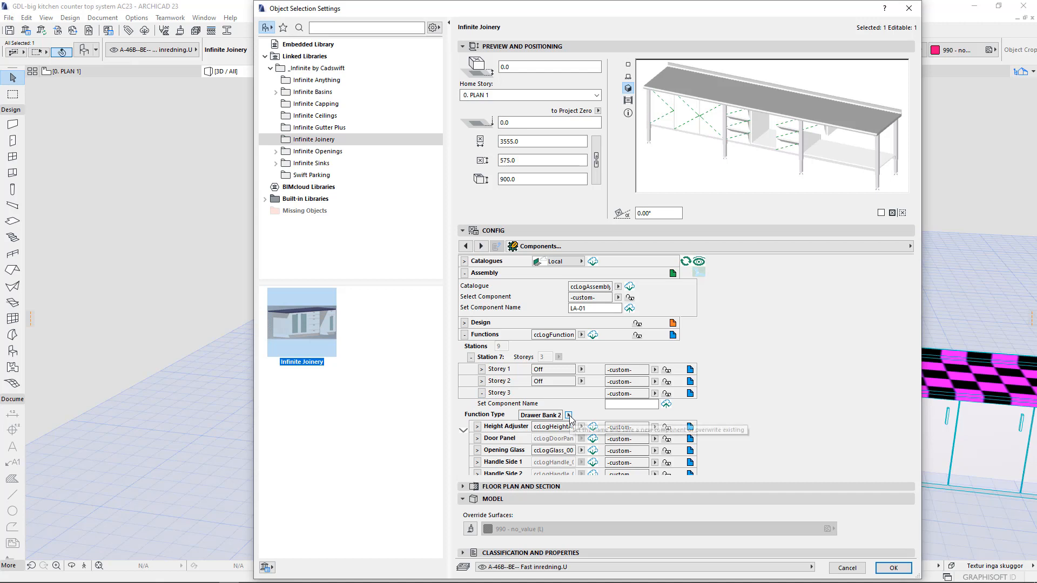
- Save Station 7's Storey 3 function as component LA-F01.3 in the functions catalogue and collapse the station
click(620, 403)
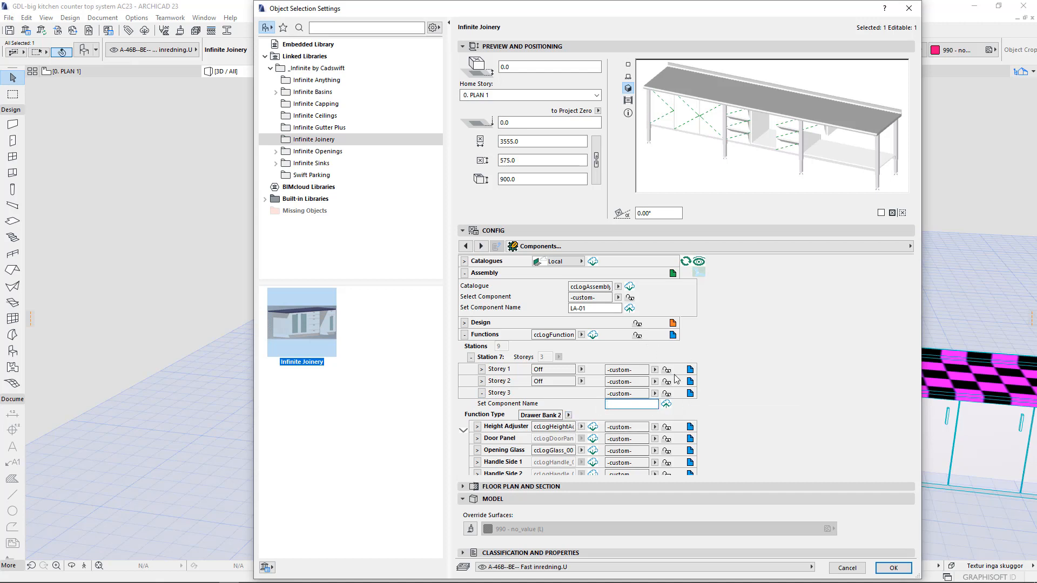
click(655, 393)
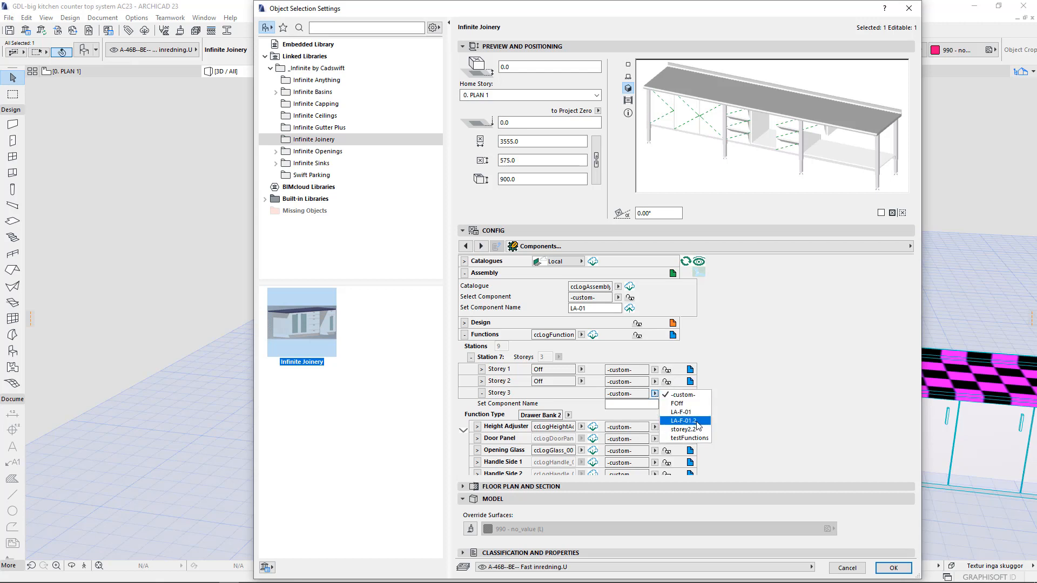
click(624, 405)
text(LA-F01.3)
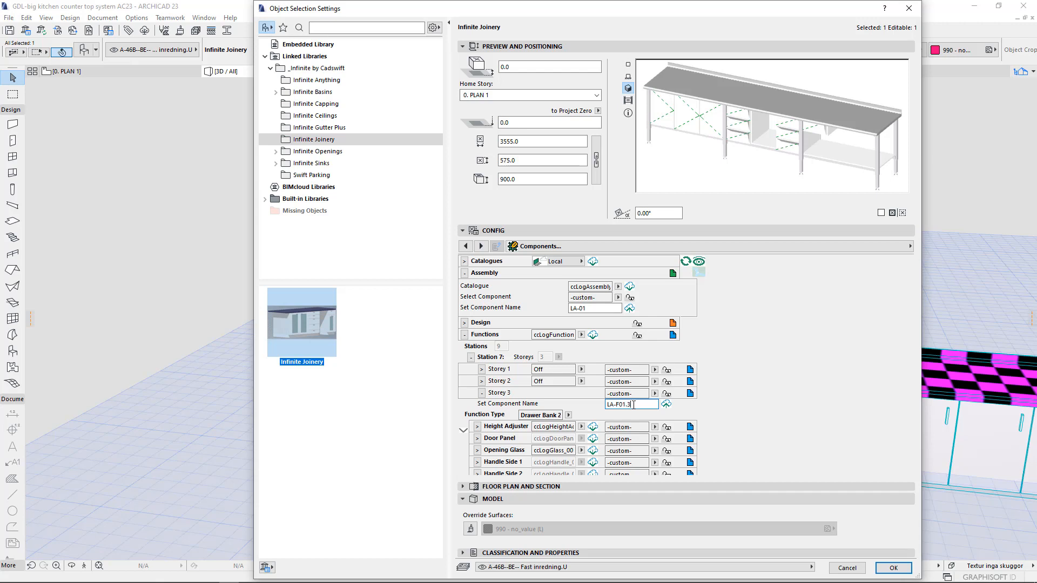
key(Return)
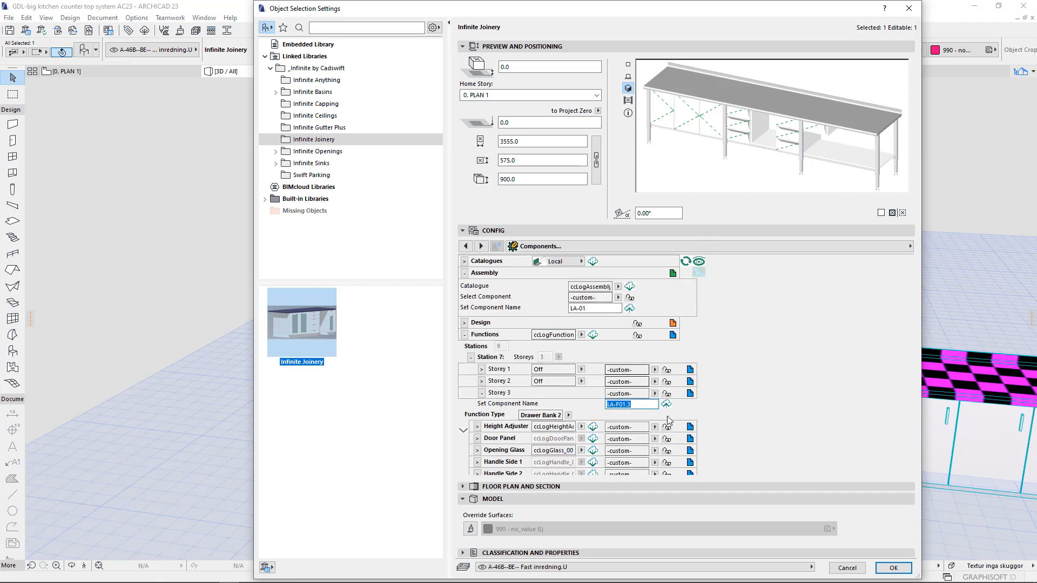
click(666, 405)
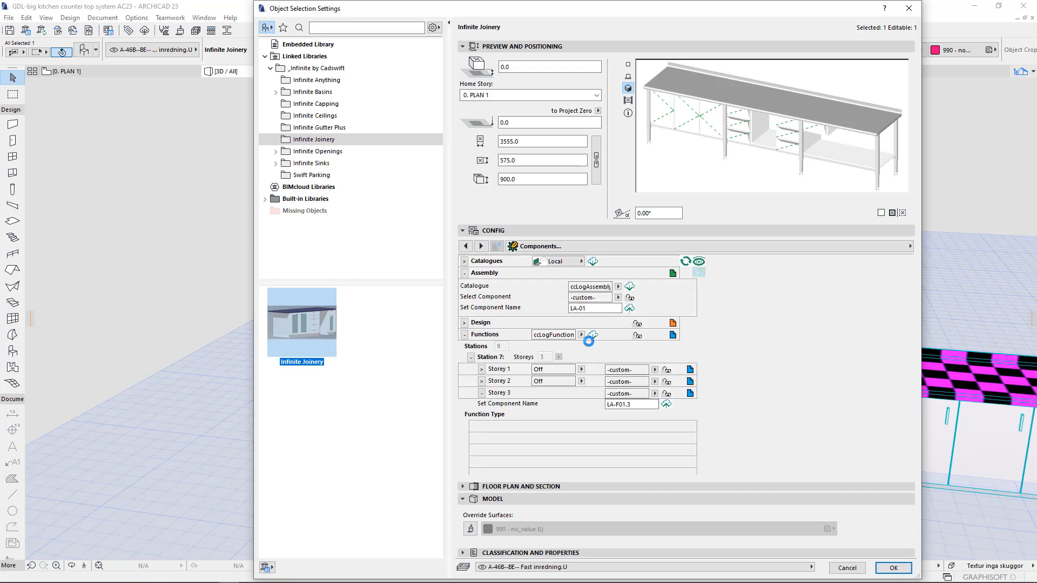
click(593, 335)
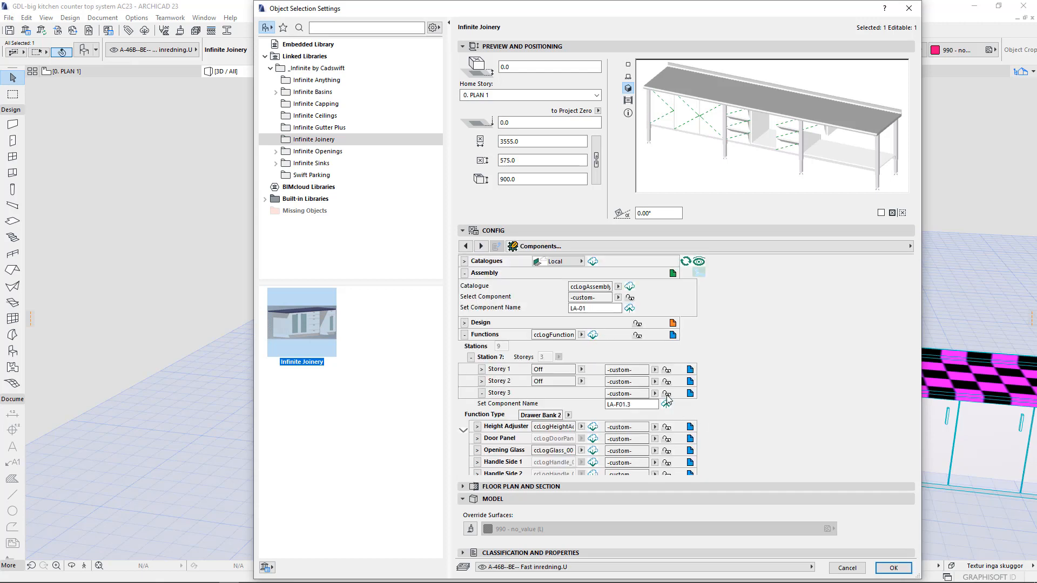
click(667, 402)
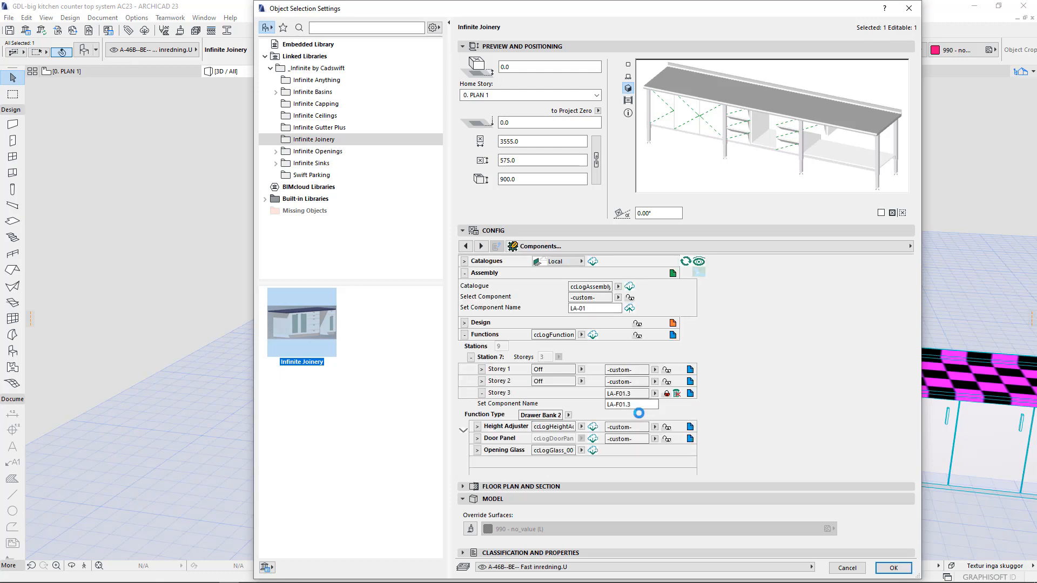
click(568, 414)
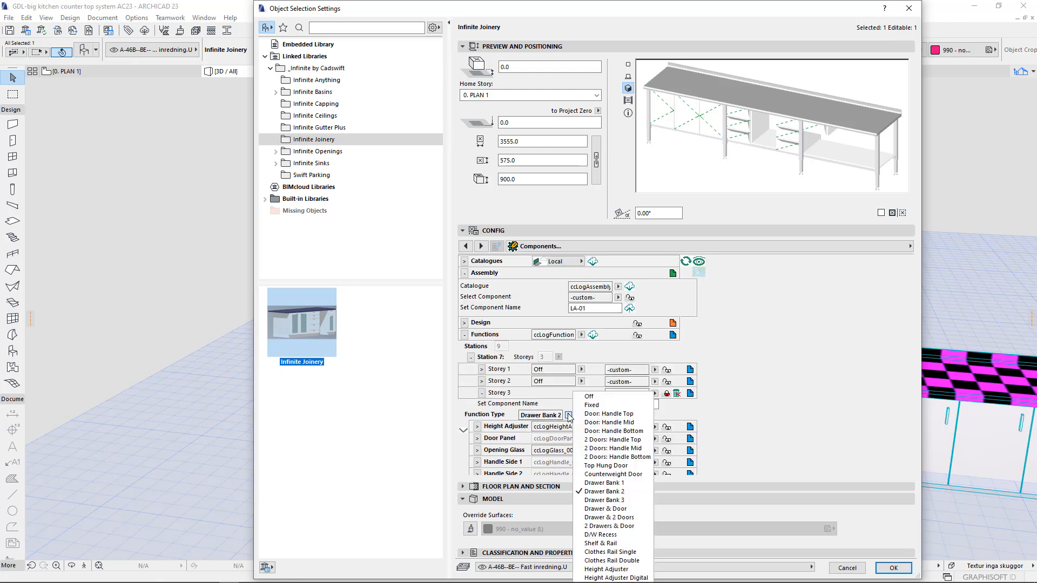
click(628, 414)
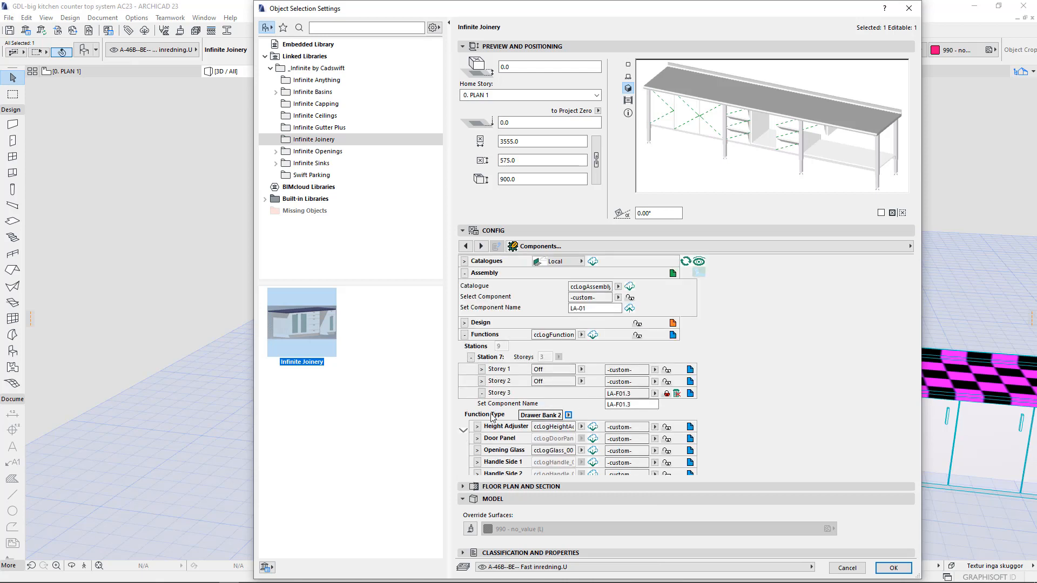
click(471, 357)
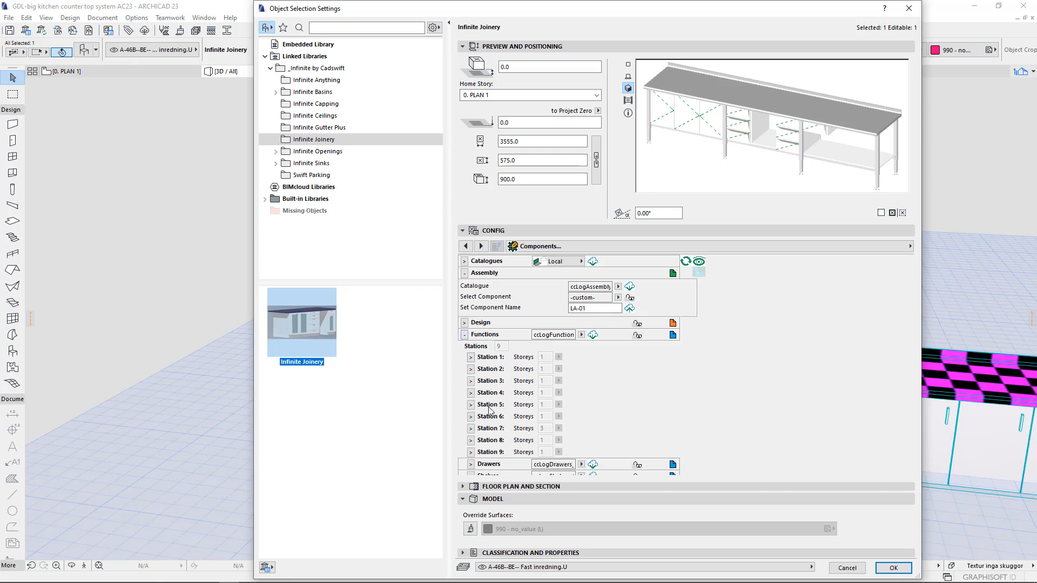
- Expand the settings of Drawer 2 in the Drawers section and set its drawer bank to 2
click(464, 273)
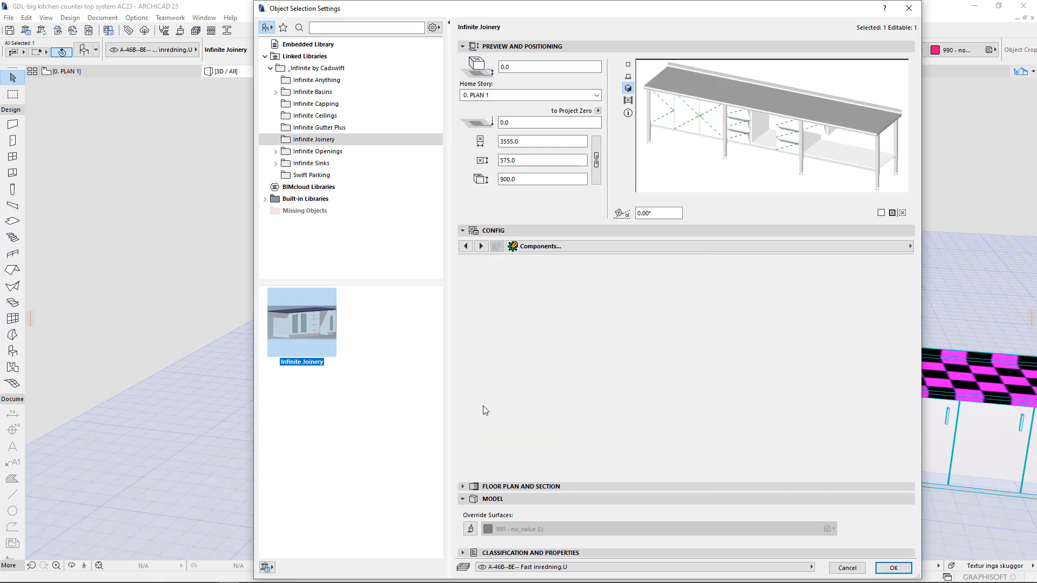
click(470, 427)
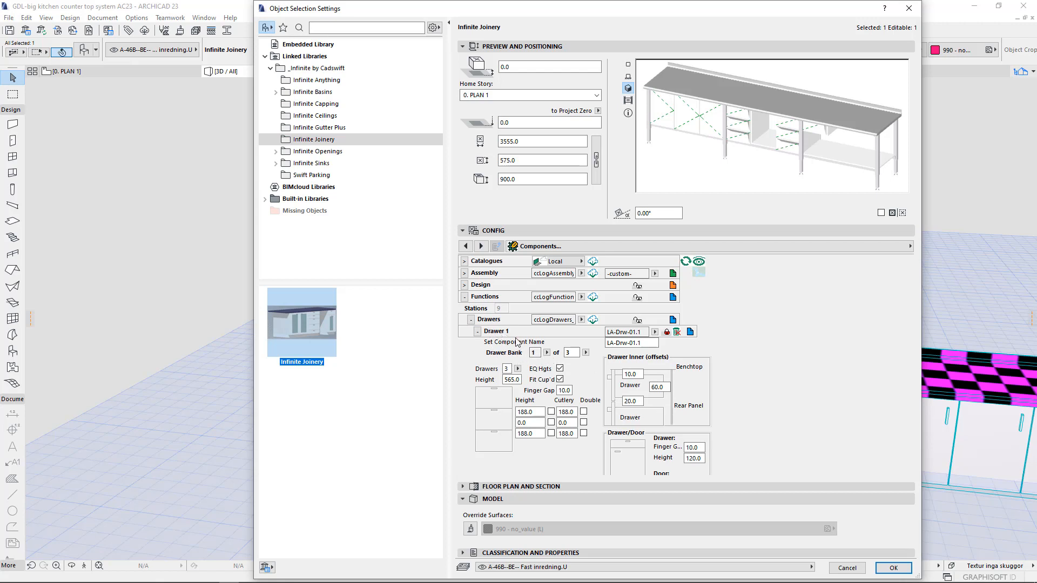
click(477, 332)
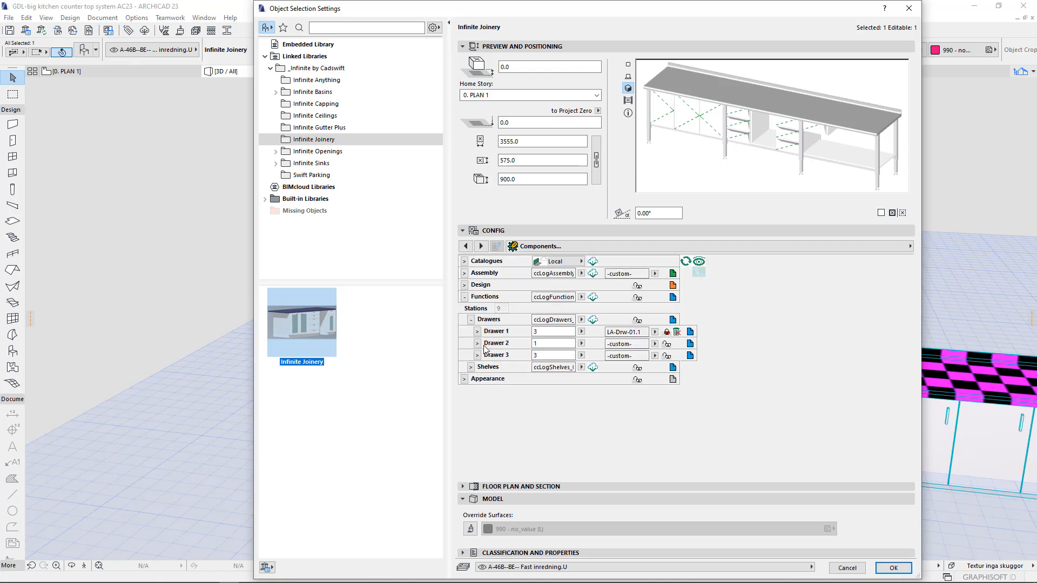
click(477, 344)
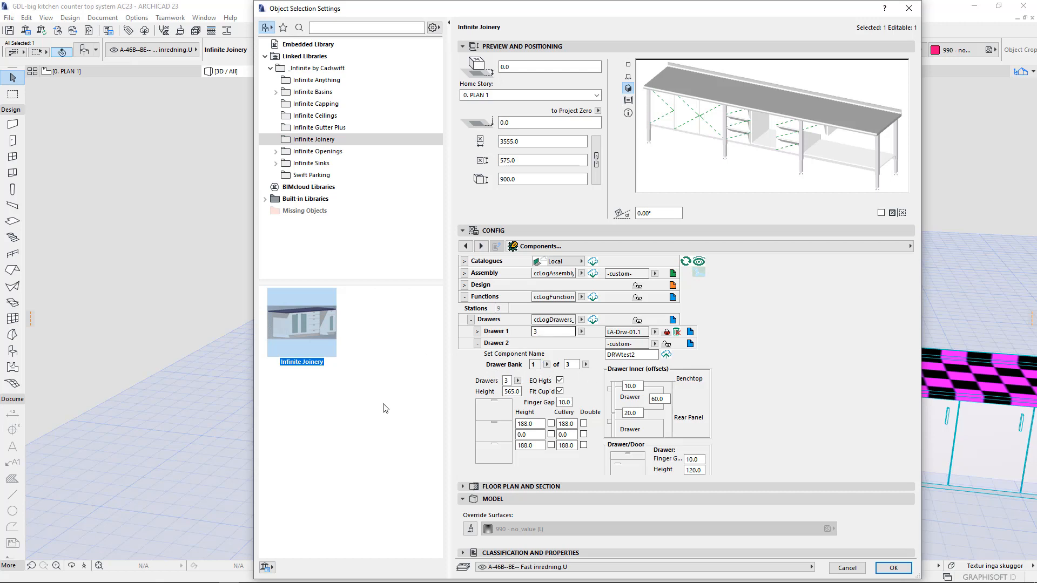
click(546, 364)
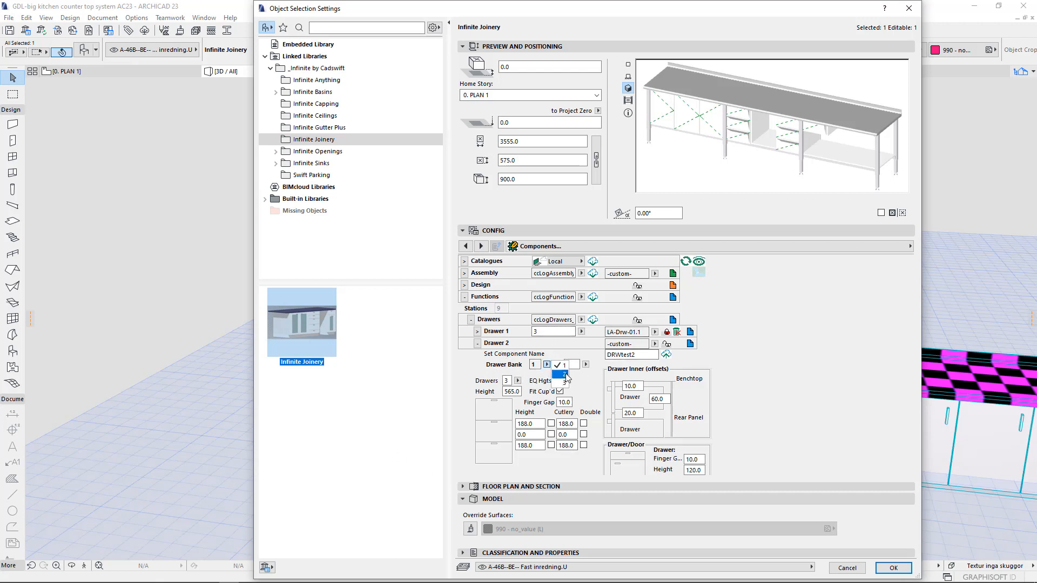
click(564, 374)
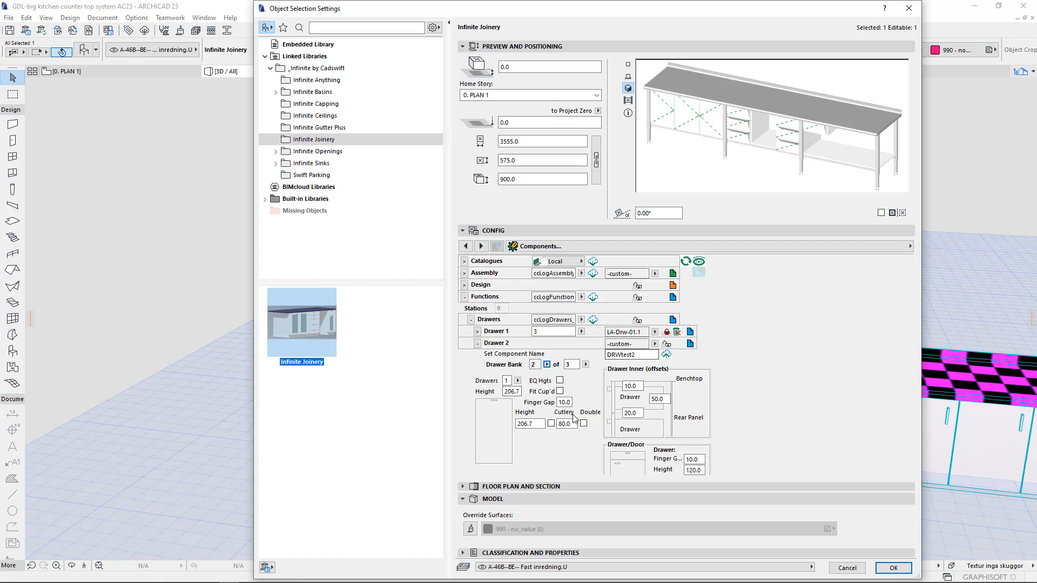
- Save Drawer 2 as component LA-Drw-01.2 in the drawers catalogue, reloading that catalogue
click(631, 354)
click(655, 344)
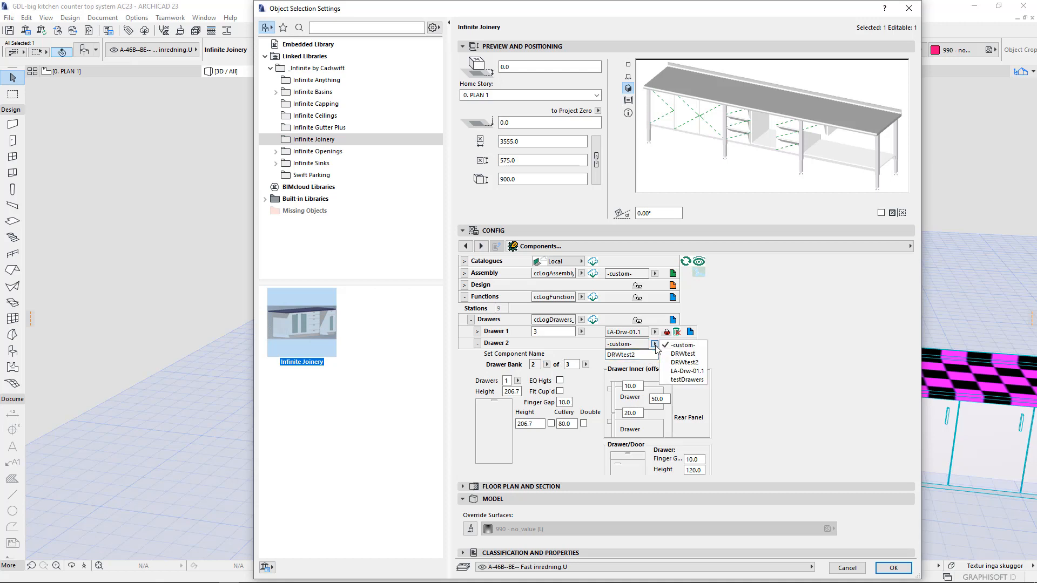
click(655, 346)
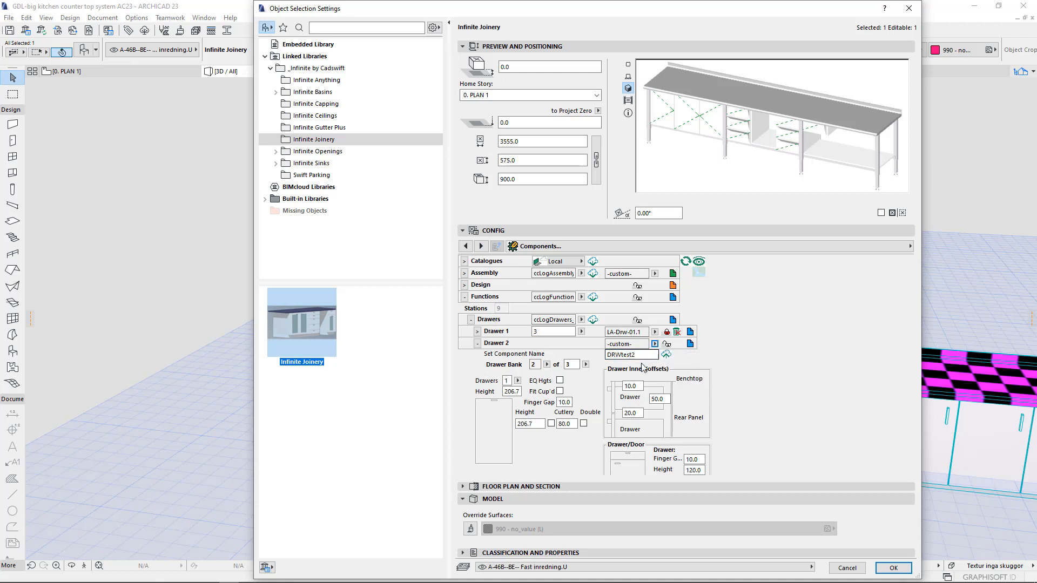
text(LA-Drw-01.2)
key(Return)
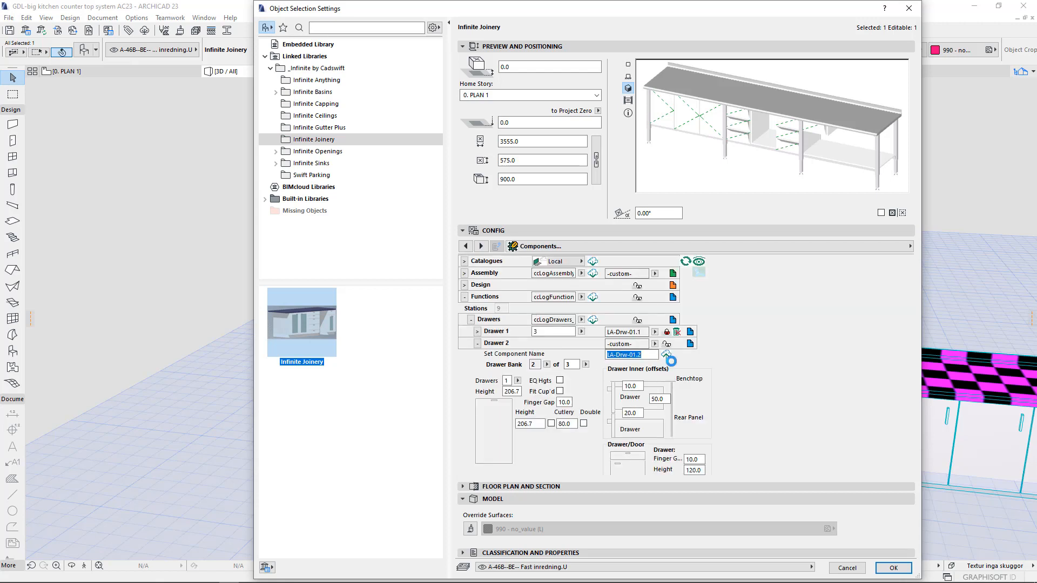
click(667, 355)
click(593, 320)
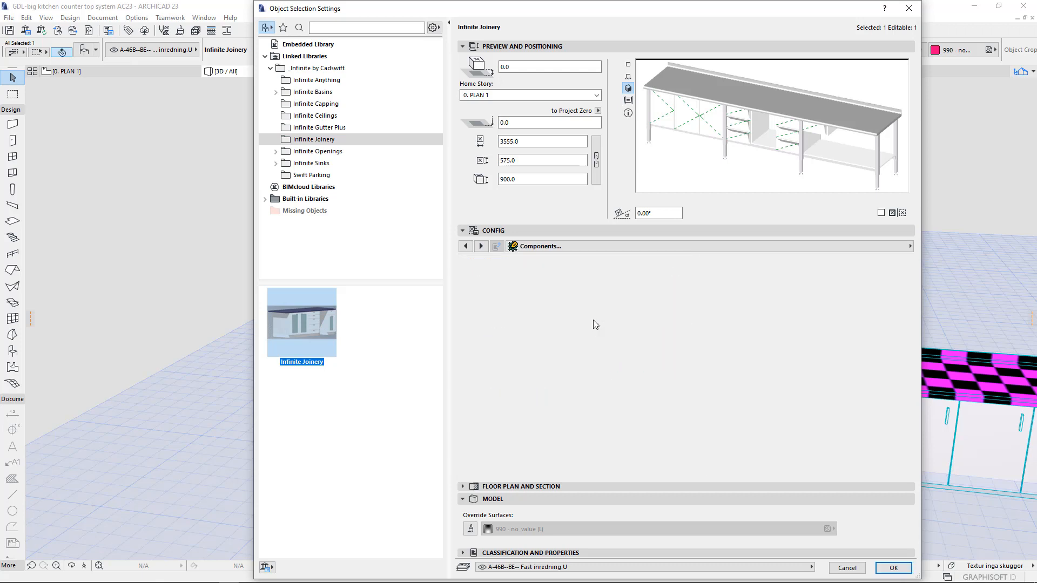
click(668, 355)
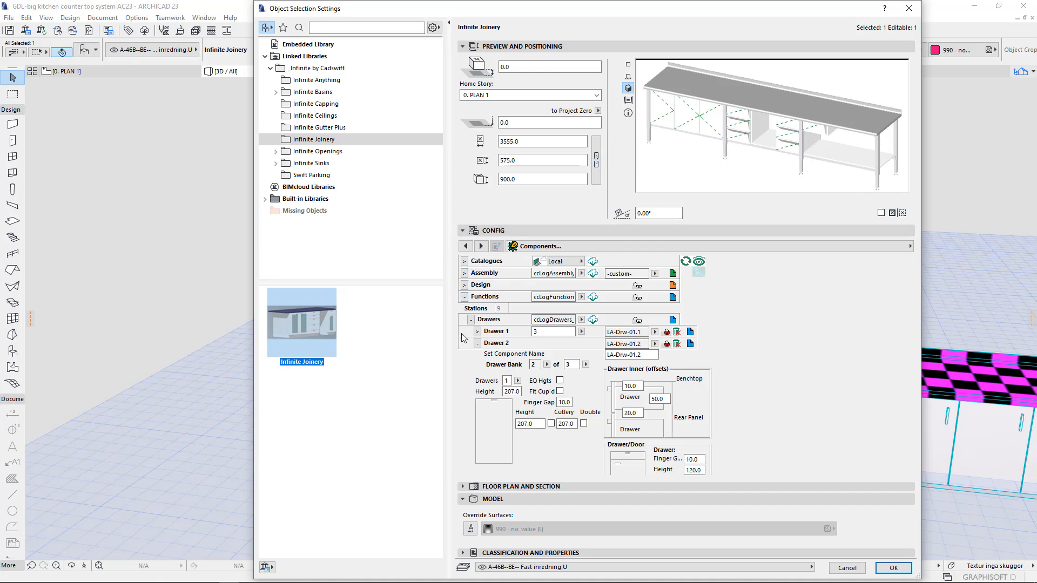
- Assign the saved assembly component LA-01 to the original counter and unlock it for editing
click(464, 273)
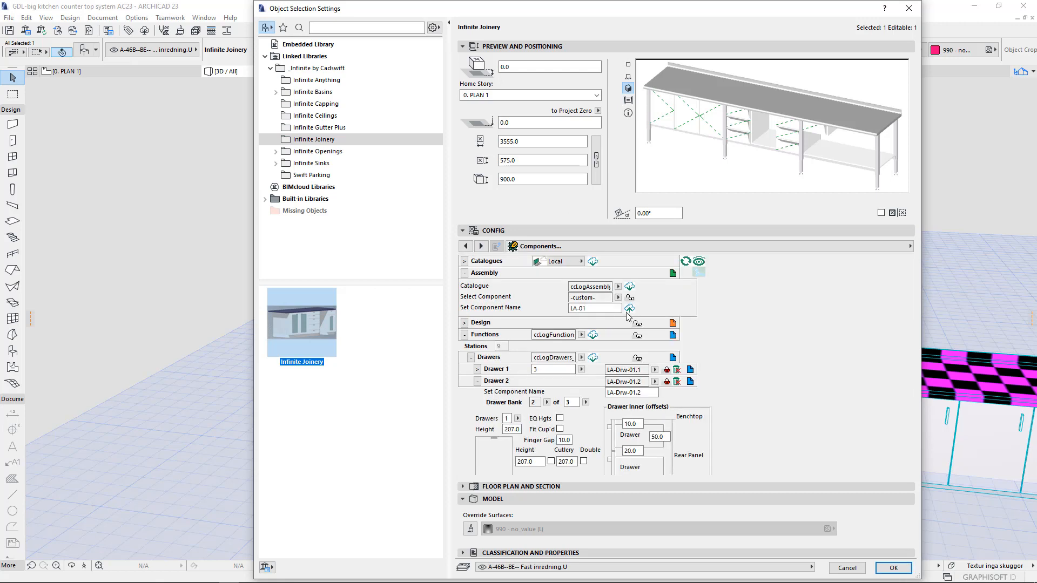
click(618, 298)
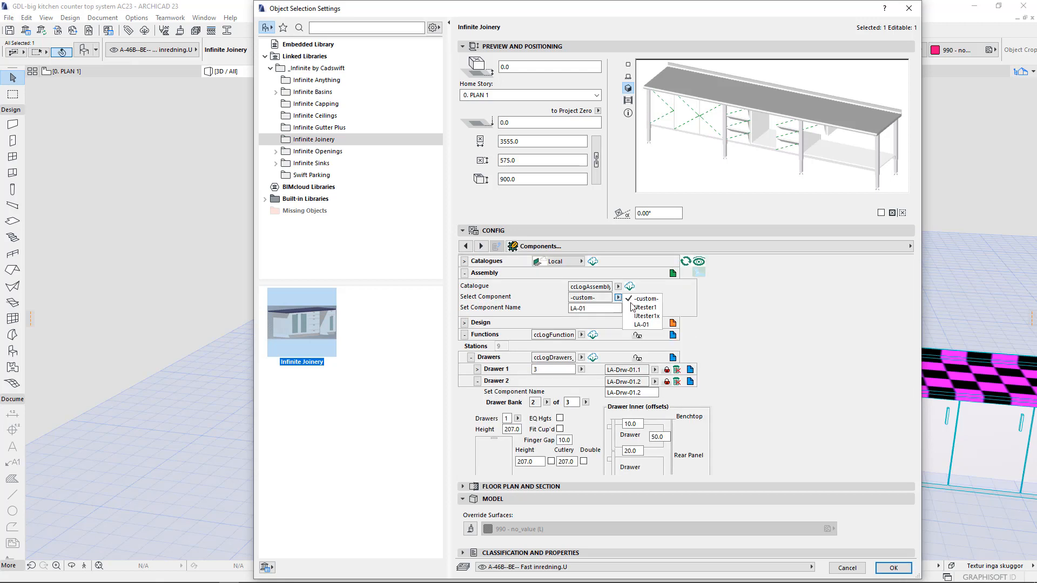
click(648, 325)
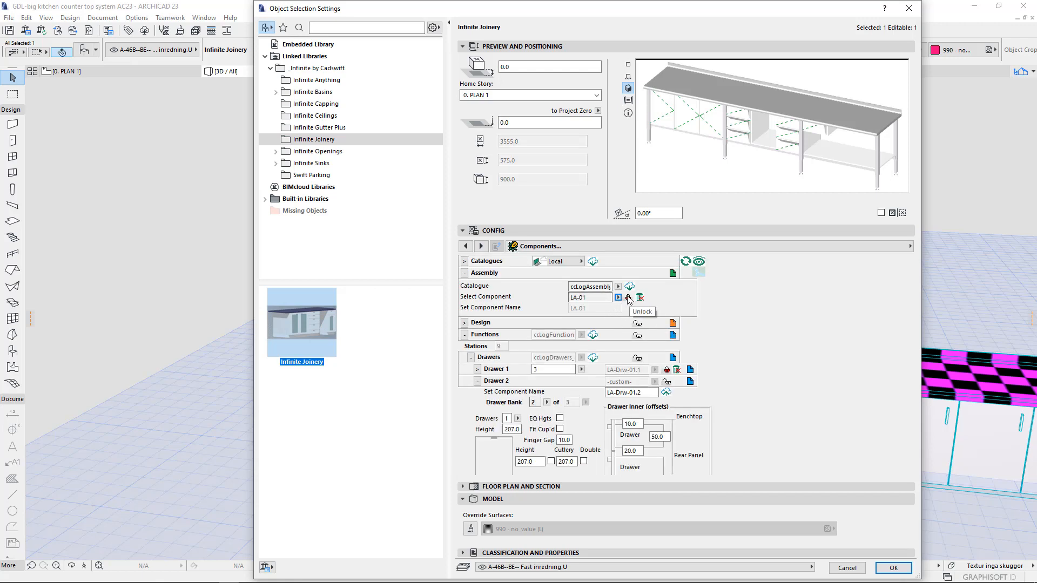
click(628, 298)
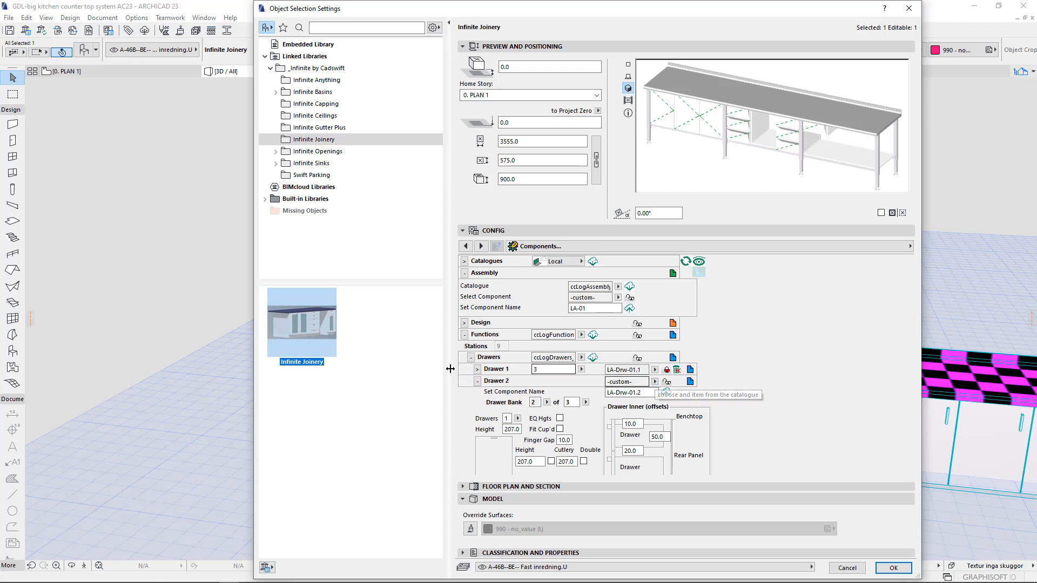
- Assign catalogue component LA-Drw-01.2 to Drawer 2 and collapse the Drawers section
click(655, 382)
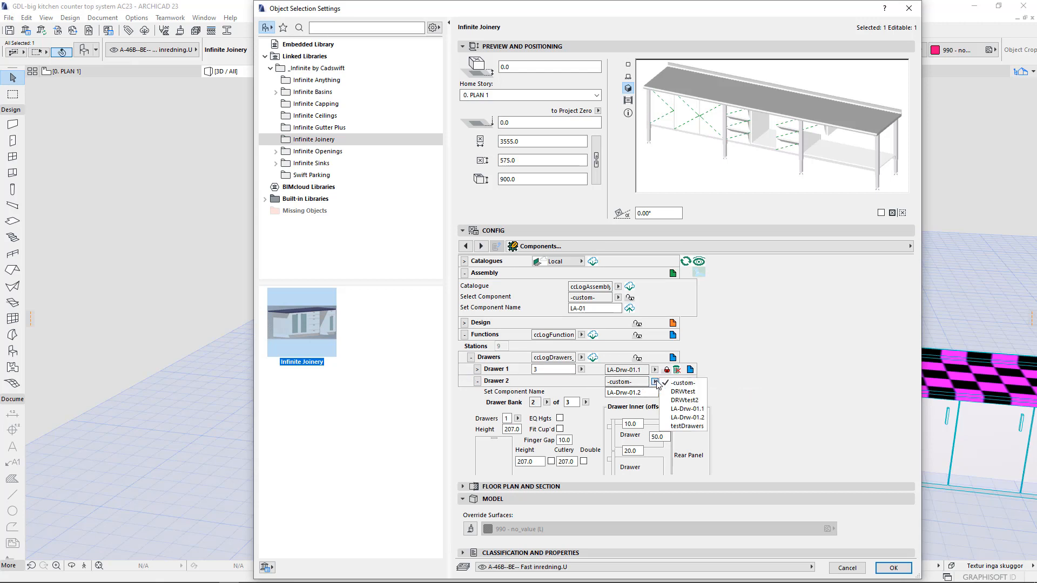
click(684, 417)
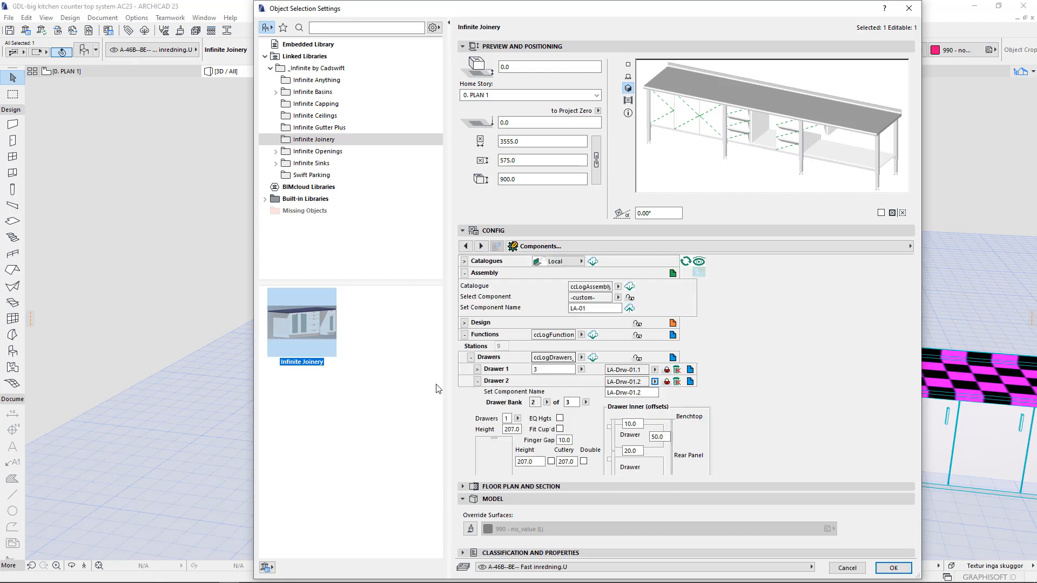
click(477, 381)
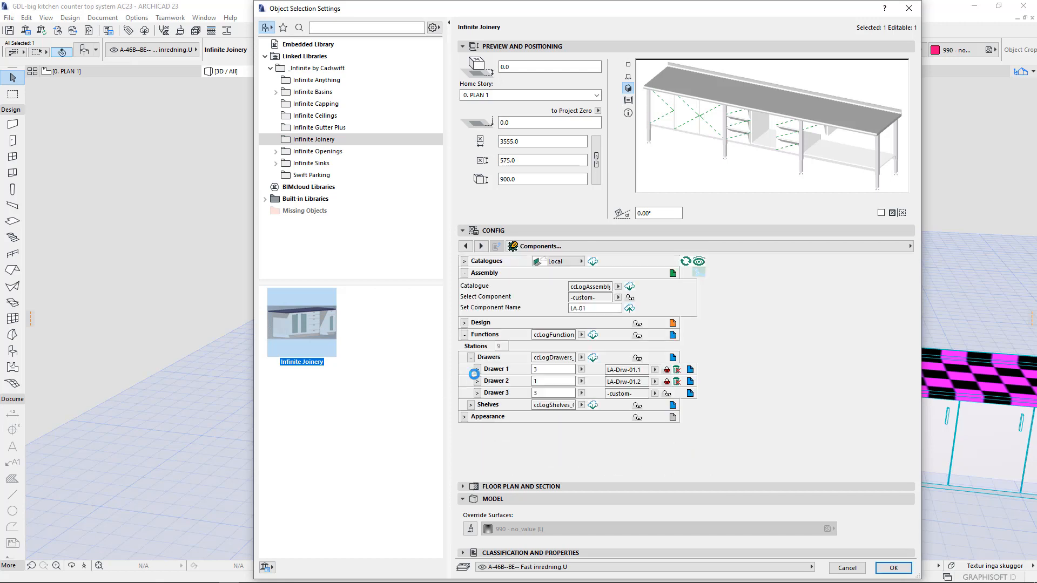
click(471, 358)
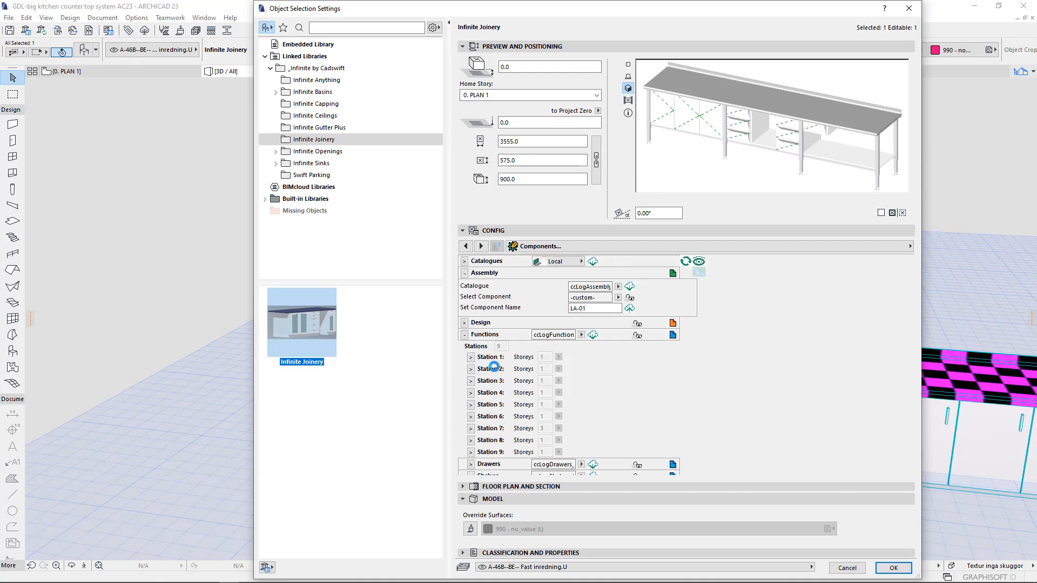
- Expand Station 7 and assign function component LA-F01.3 to its Storey 3
click(471, 430)
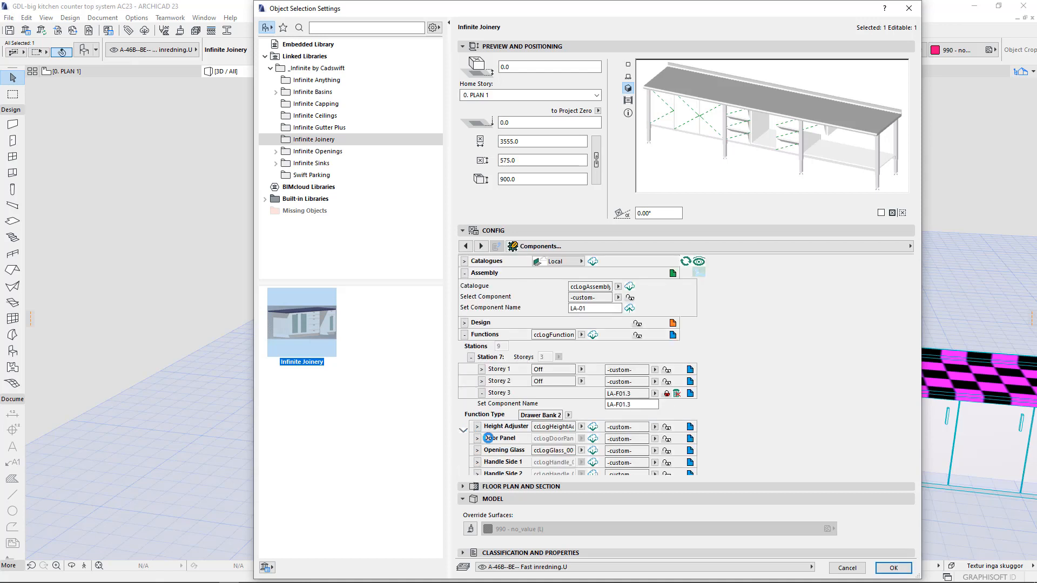
click(656, 394)
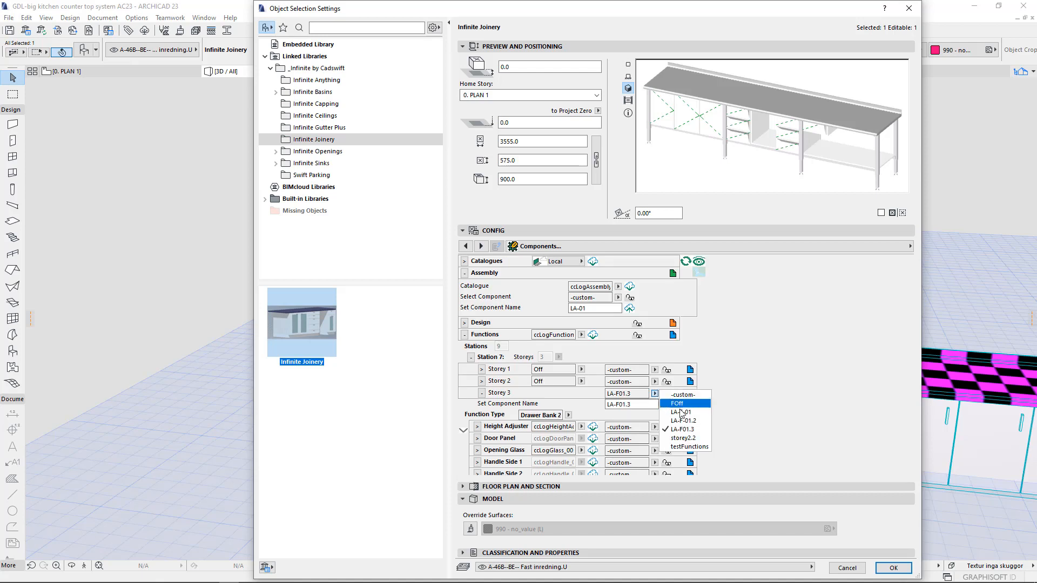
click(684, 430)
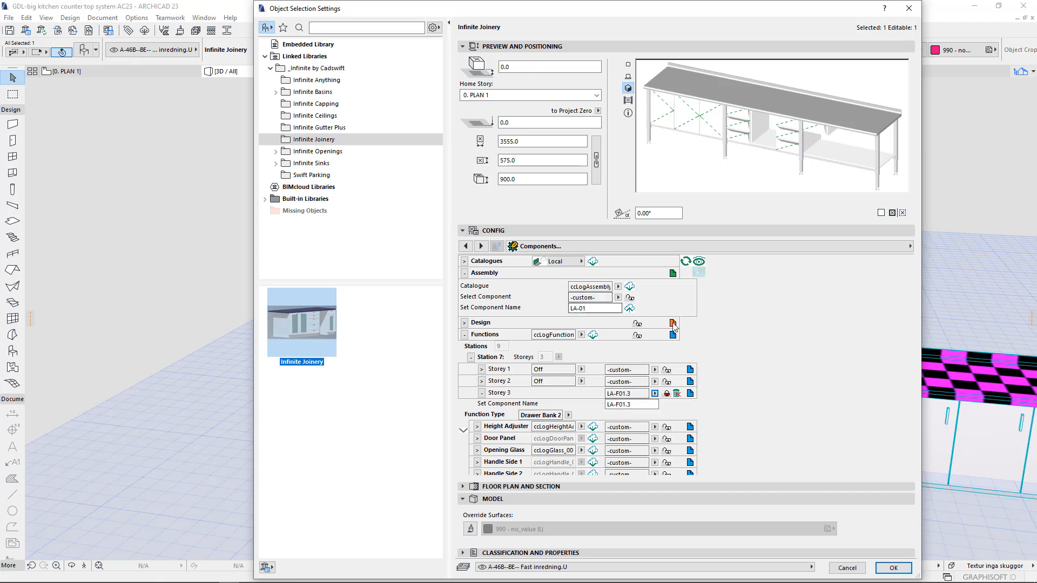
- Save the original counter's assembly as LA-01 in the assembly catalogue and link the counter to that component
click(596, 309)
click(630, 309)
click(631, 299)
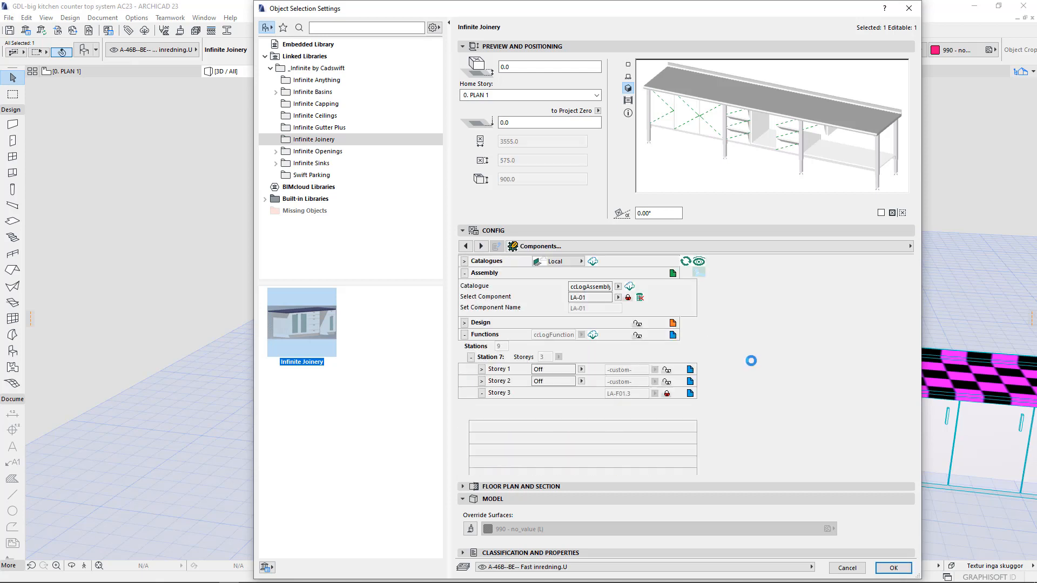
- Review the storey functions of Station 1 and Station 7, and apply the original counter's settings
click(481, 393)
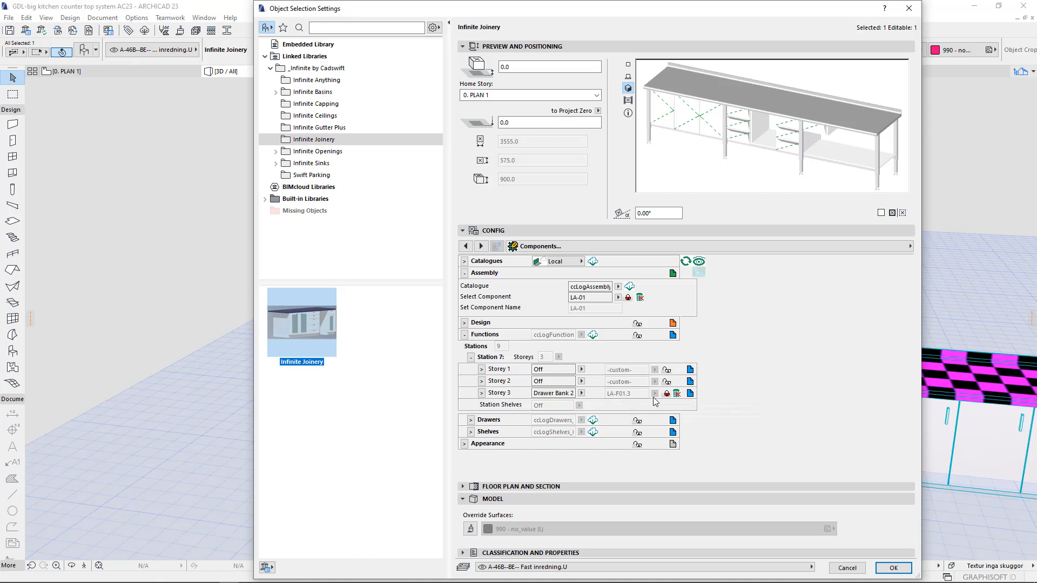
click(471, 357)
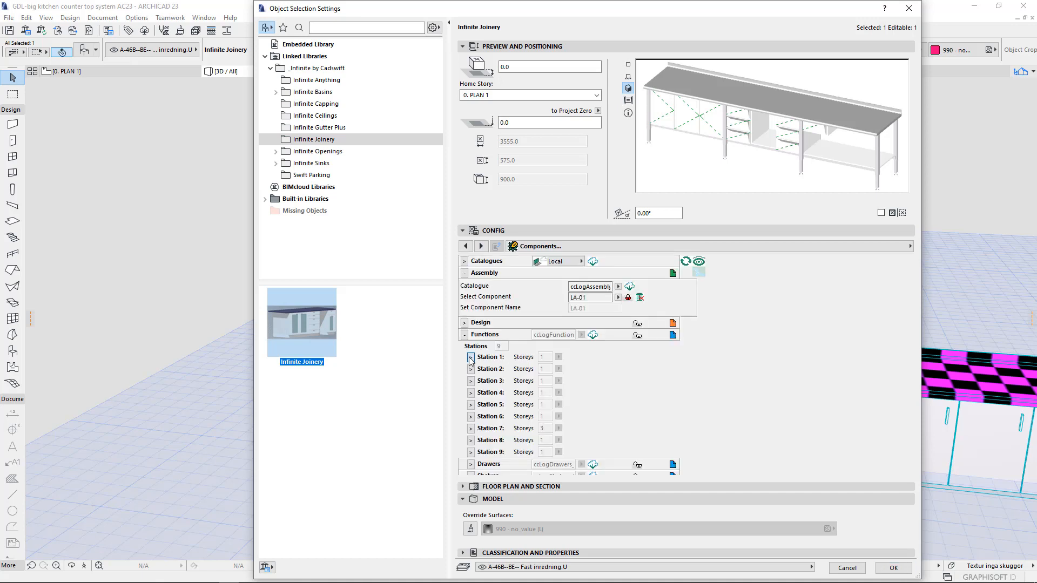
click(471, 358)
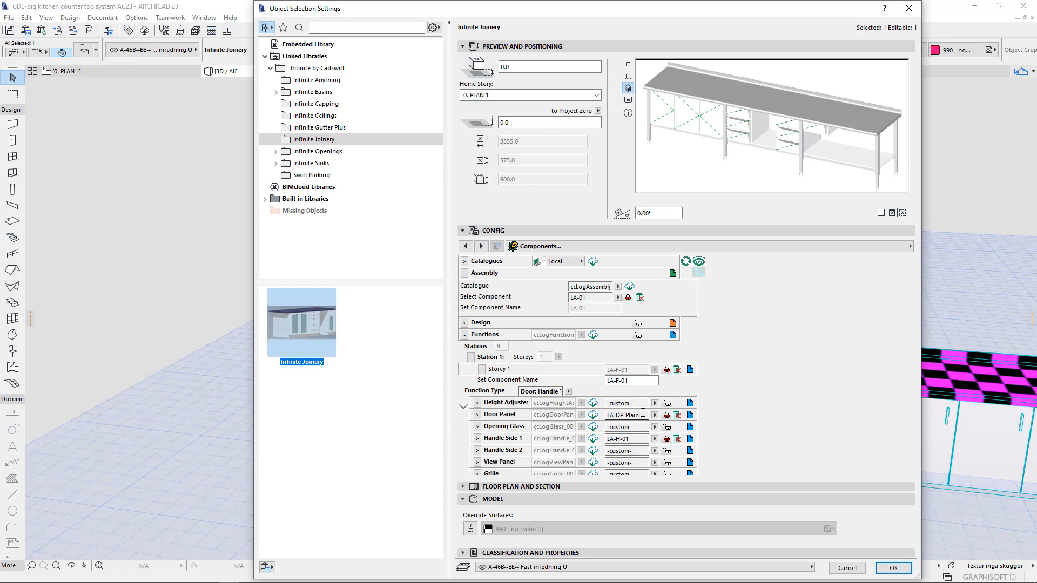
click(471, 358)
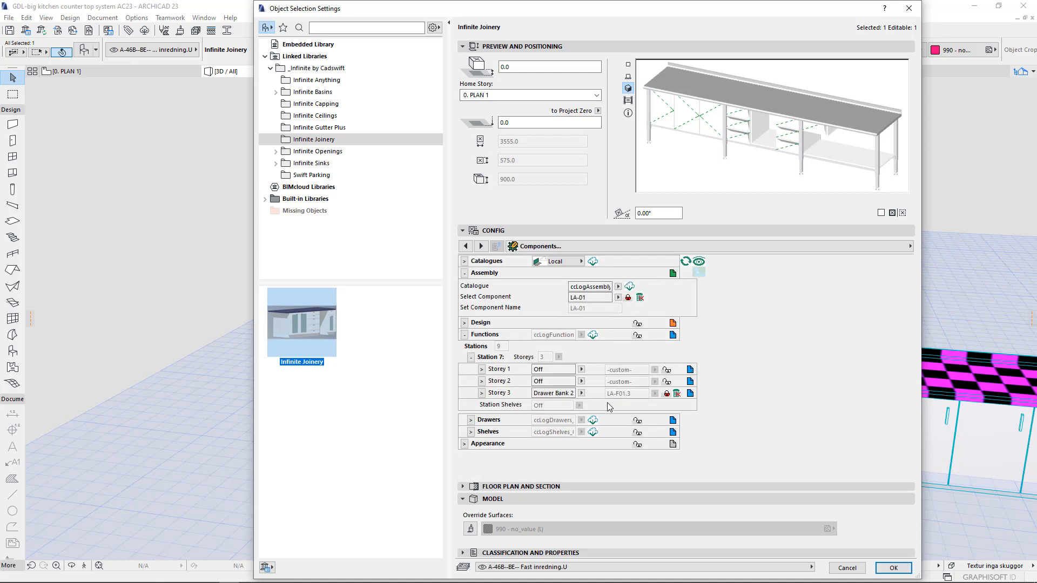
click(481, 381)
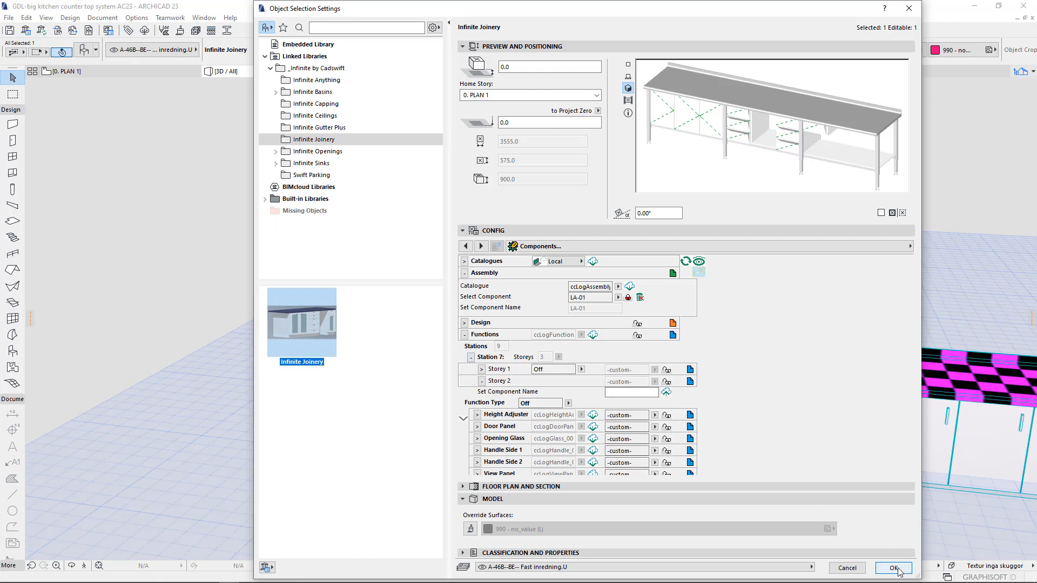
key(Return)
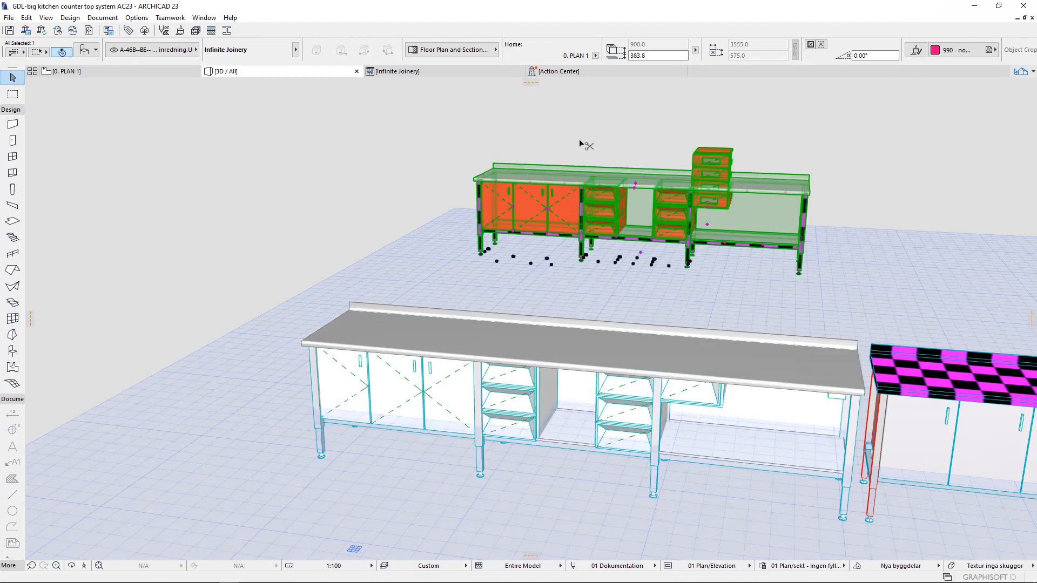
- Open the settings of the new LA-01 counter, reload its catalogues and expand Storey 3 of Station 7
key(ctrl+t)
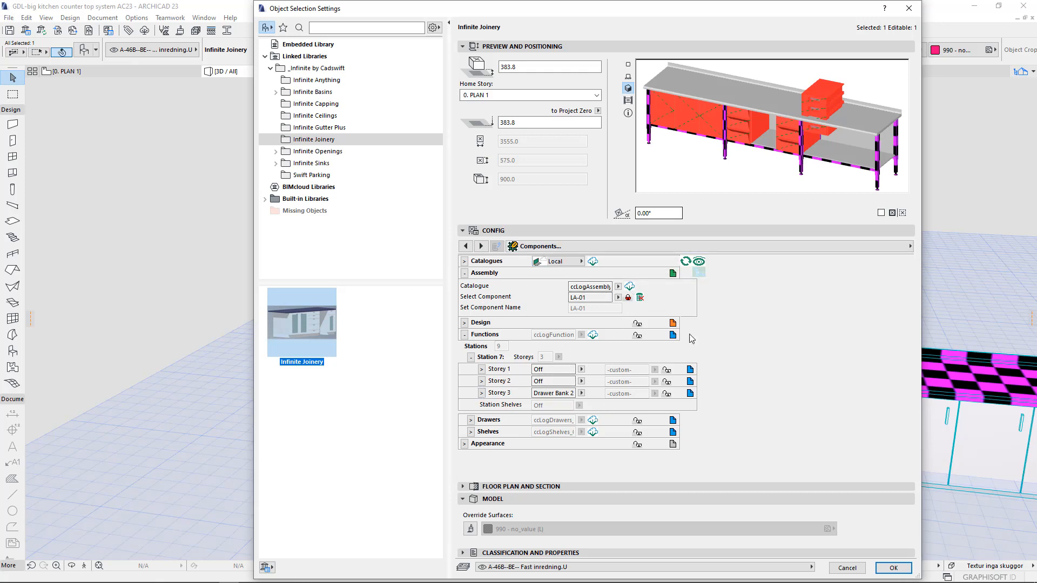
click(593, 262)
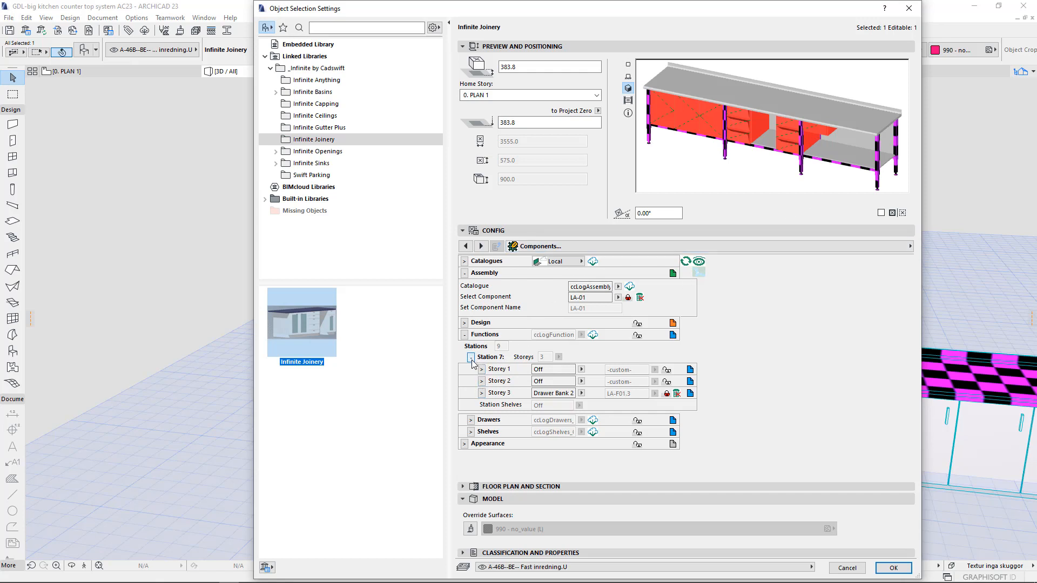
click(482, 393)
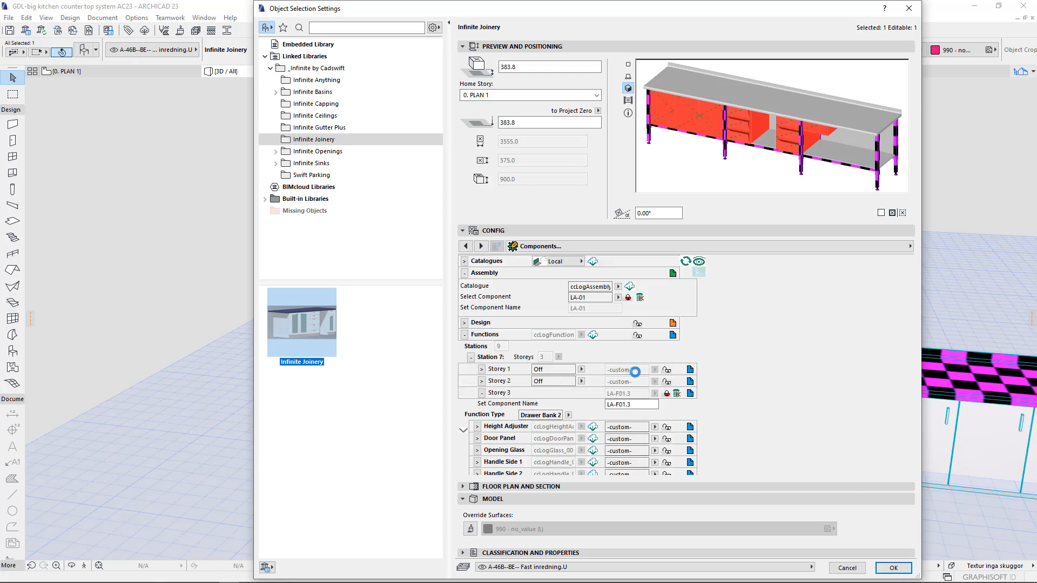
- Unlock the LA-01 assembly and Station 7's Storey 3 function, and set that storey's door panel to LA-DP-02
click(628, 298)
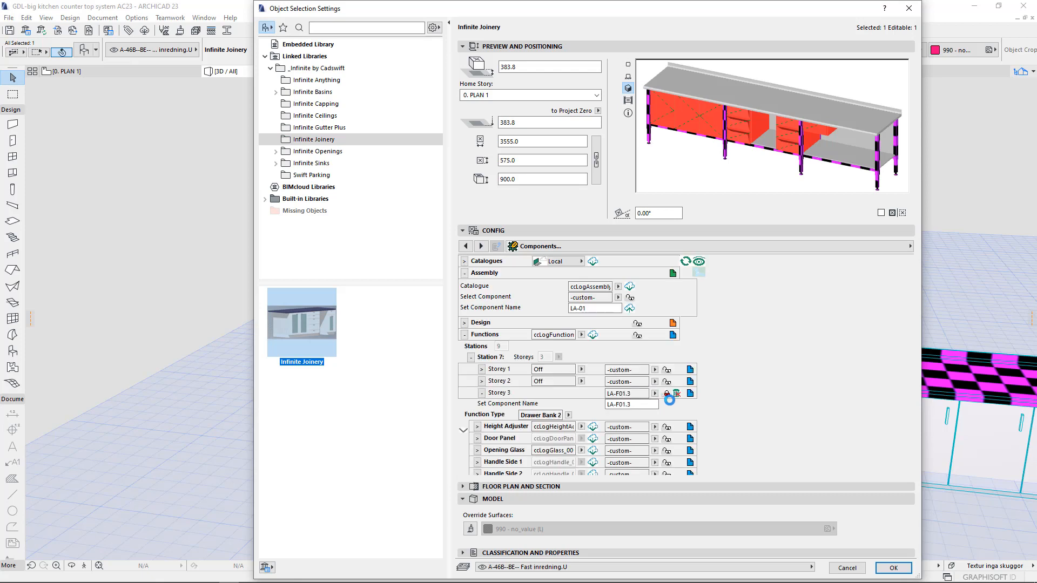
click(667, 394)
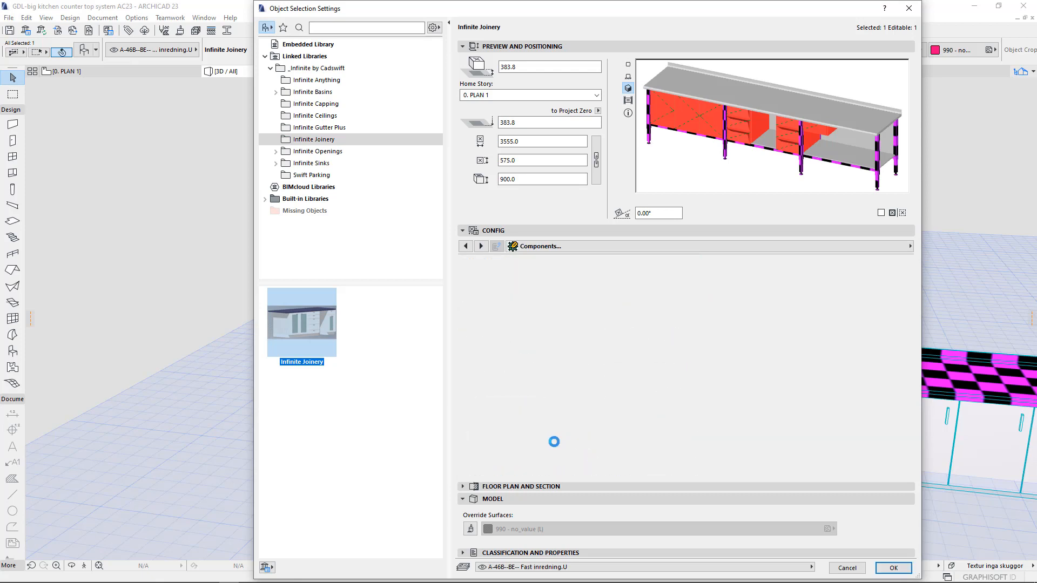
click(654, 438)
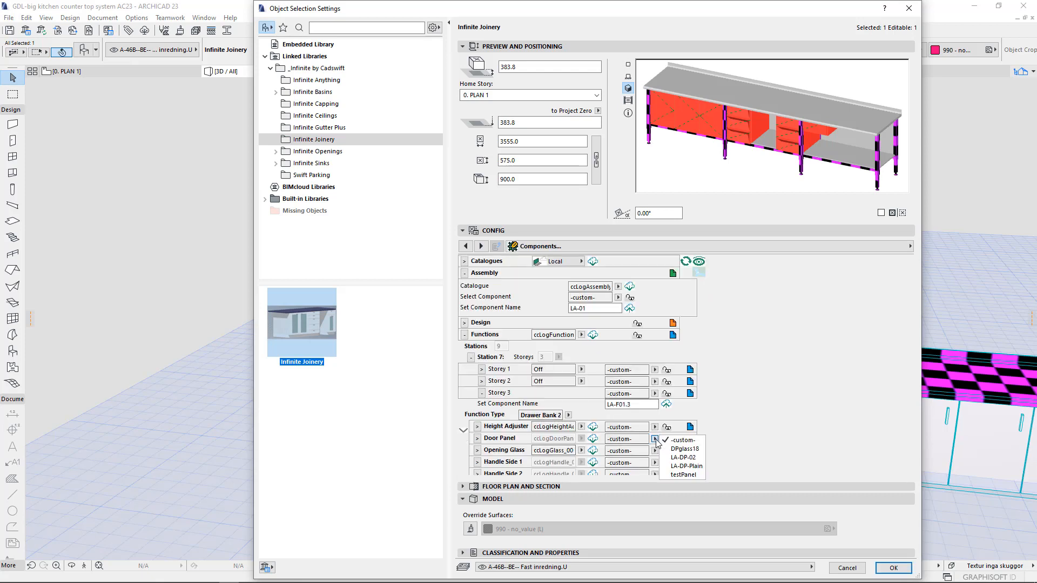
click(702, 450)
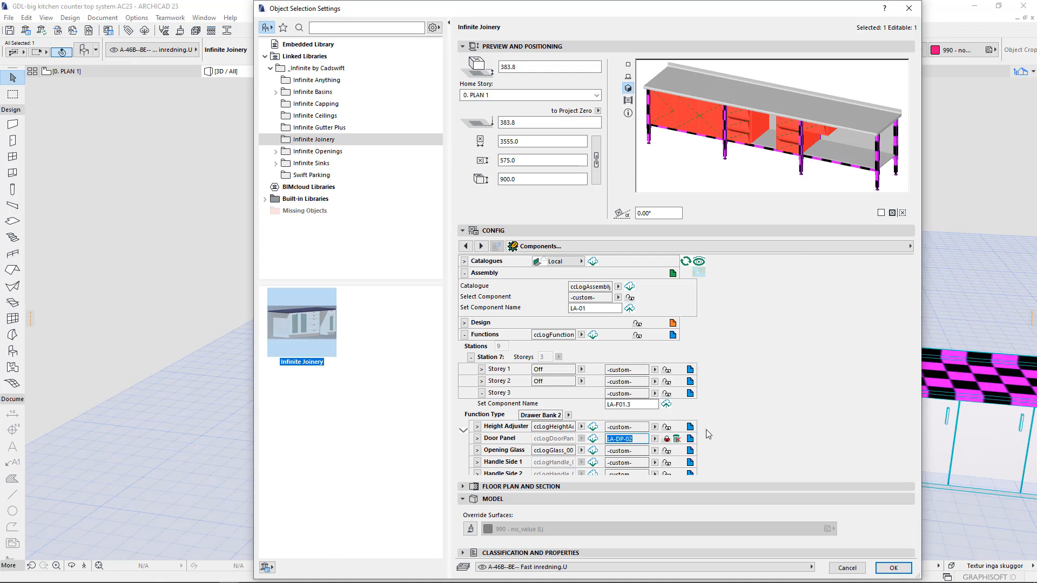
- Save the Storey 3 function as LA-F01.3 in the functions catalogue and relink the counter to assembly LA-01
click(642, 402)
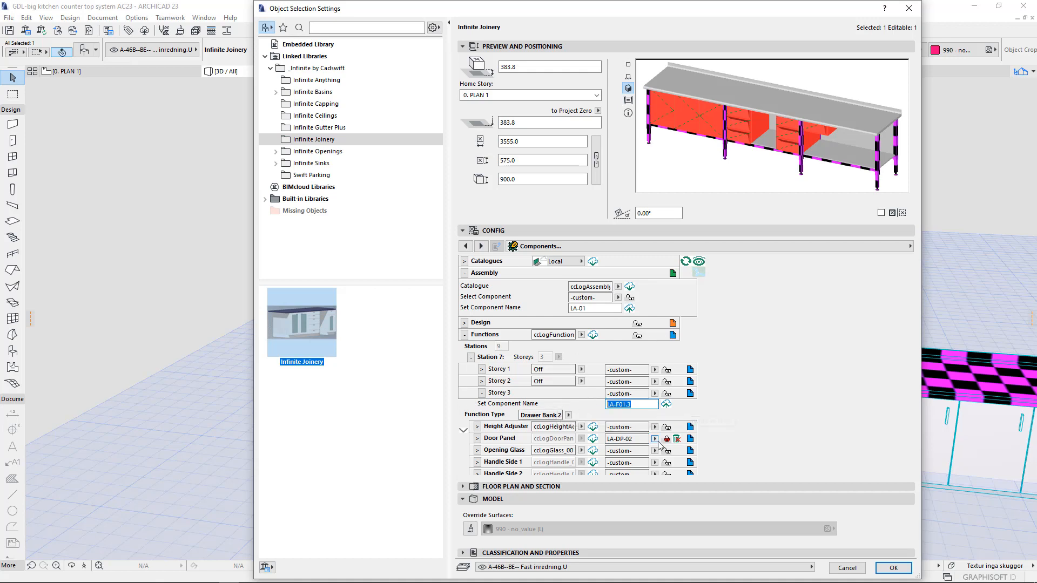
click(666, 404)
click(630, 298)
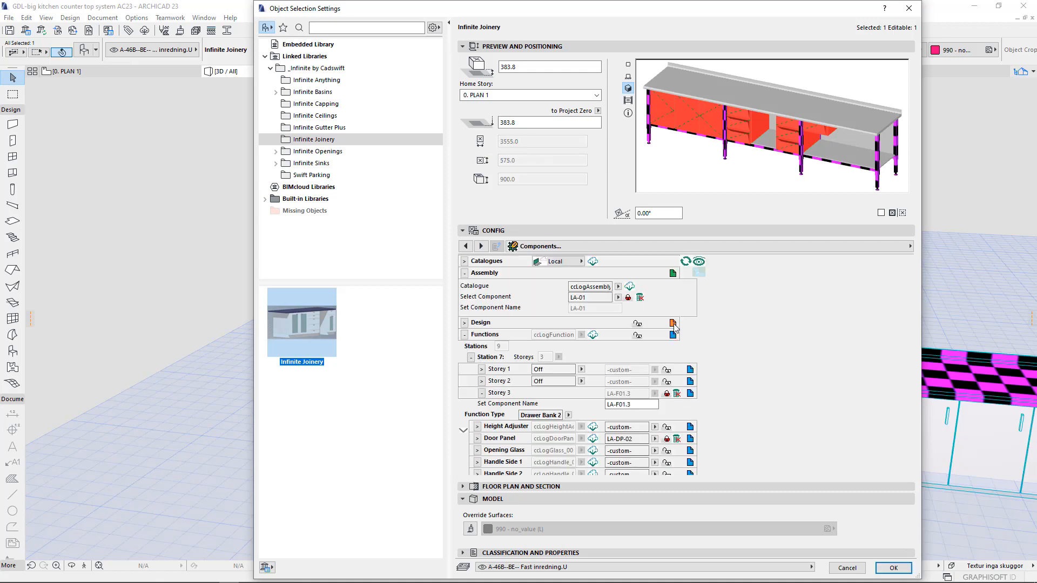
- Reselect LA-DP-02 as the door panel component for Station 7's Storey 3
click(654, 438)
click(682, 457)
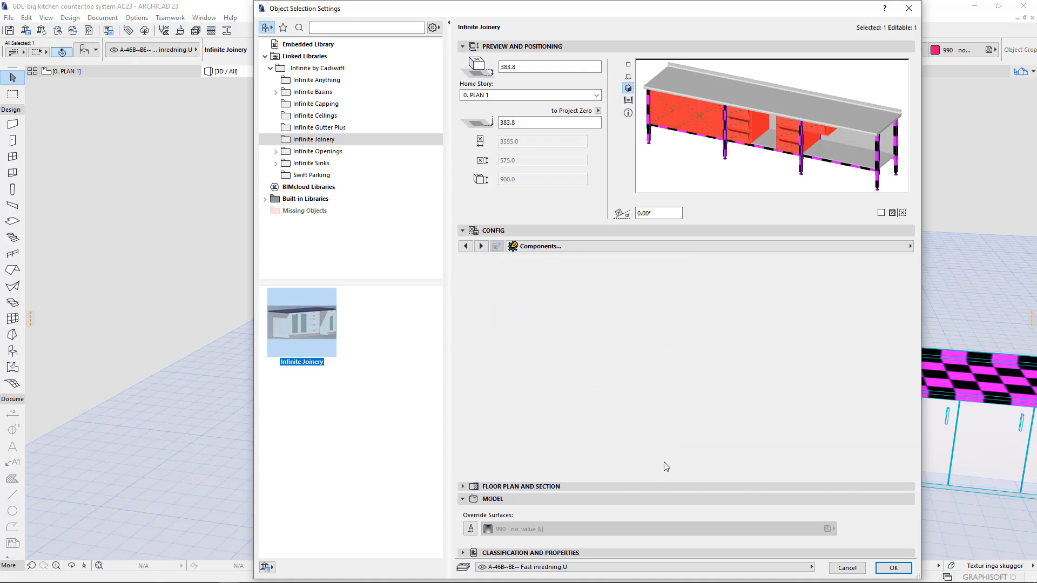